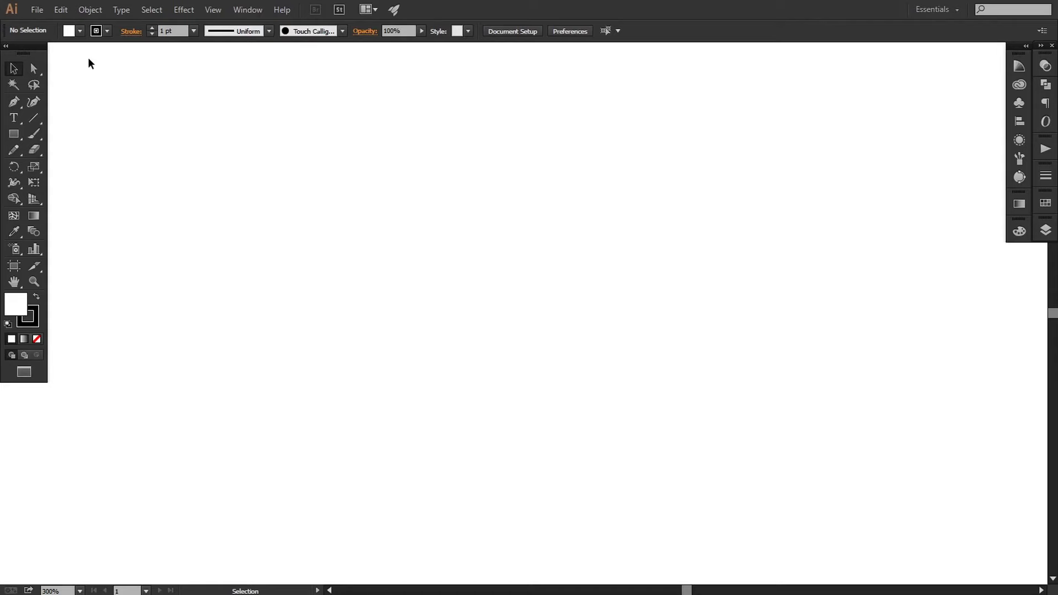
# Start a new document named 'Business card design' with the Print profile and 2 artboards in one column.
pyautogui.click(39, 9)
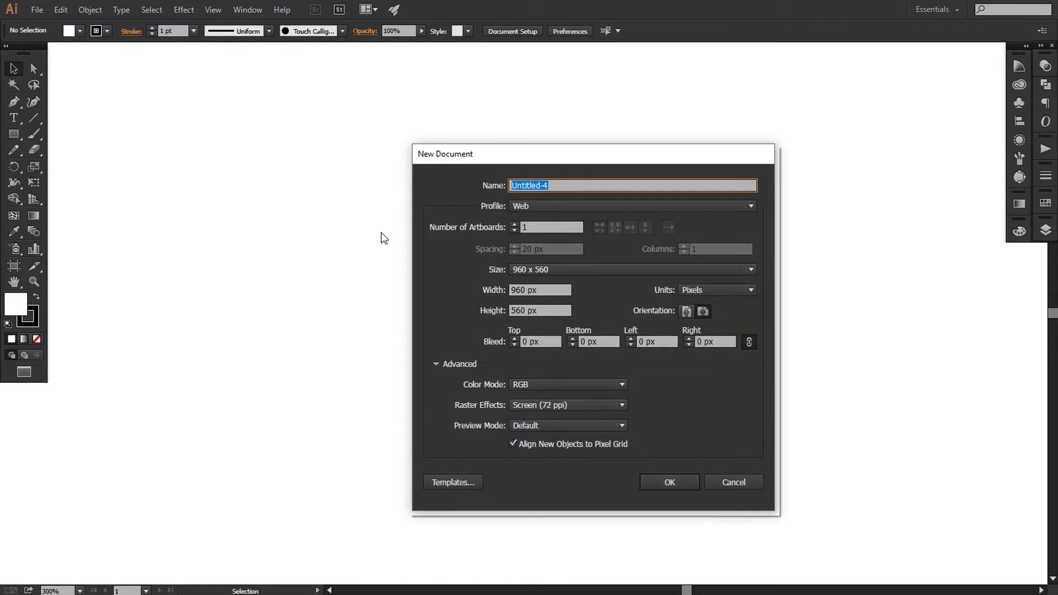
pyautogui.write('Business card design')
pyautogui.click(521, 207)
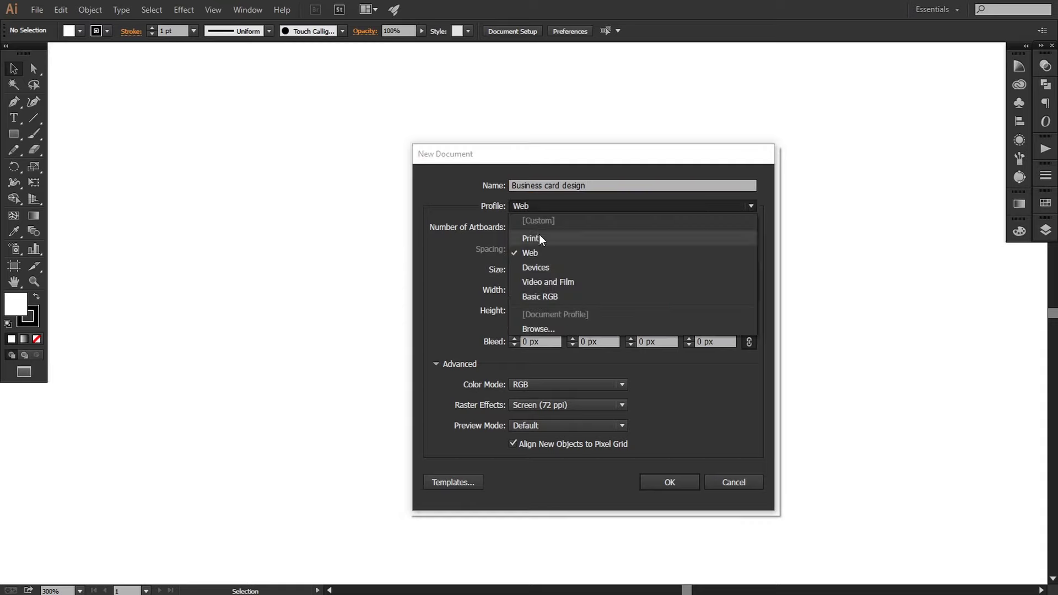
pyautogui.click(539, 235)
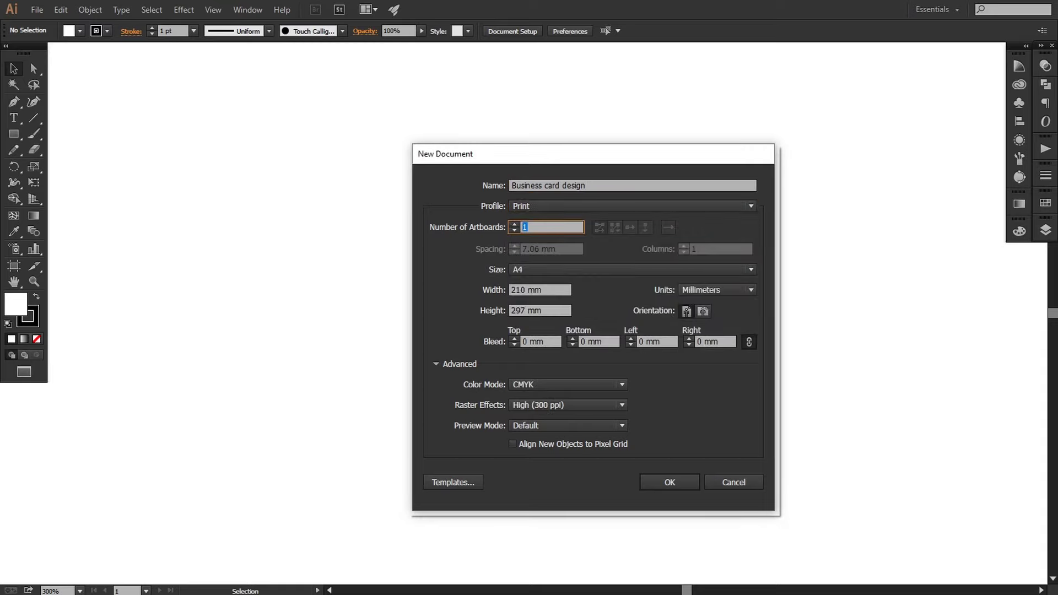
pyautogui.write('2')
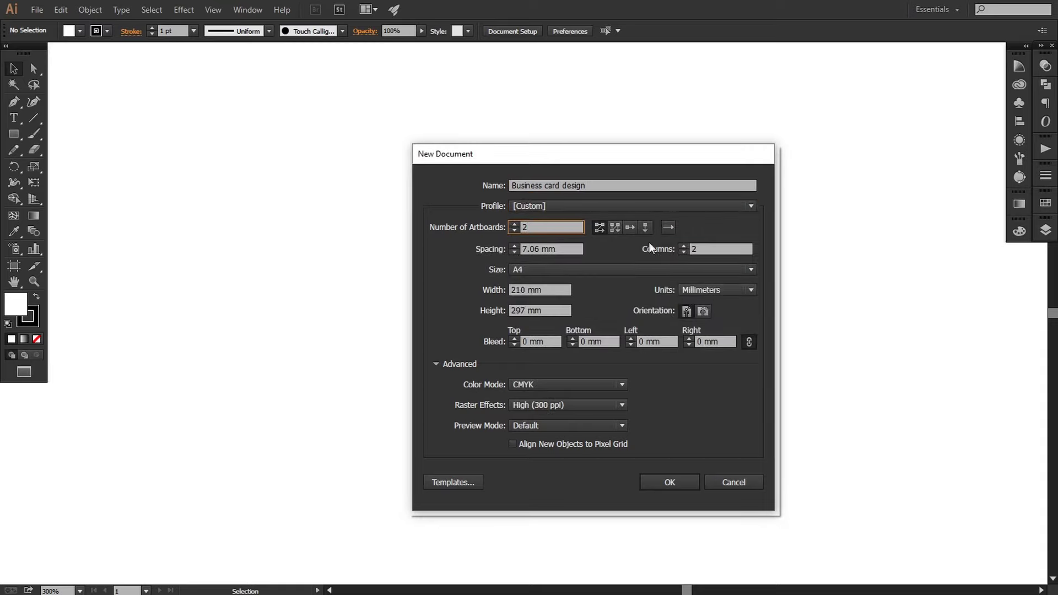
pyautogui.click(646, 227)
# Set units to inches, artboards to 3.5 × 2 in with 0.125 in bleed, and create it.
pyautogui.click(687, 291)
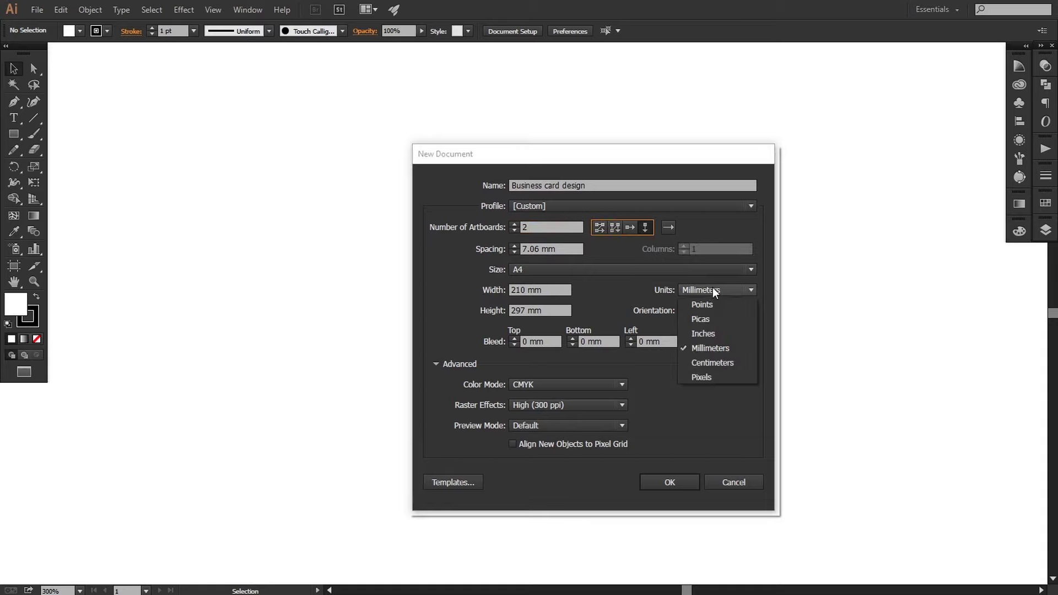
pyautogui.click(700, 332)
pyautogui.doubleClick(528, 288)
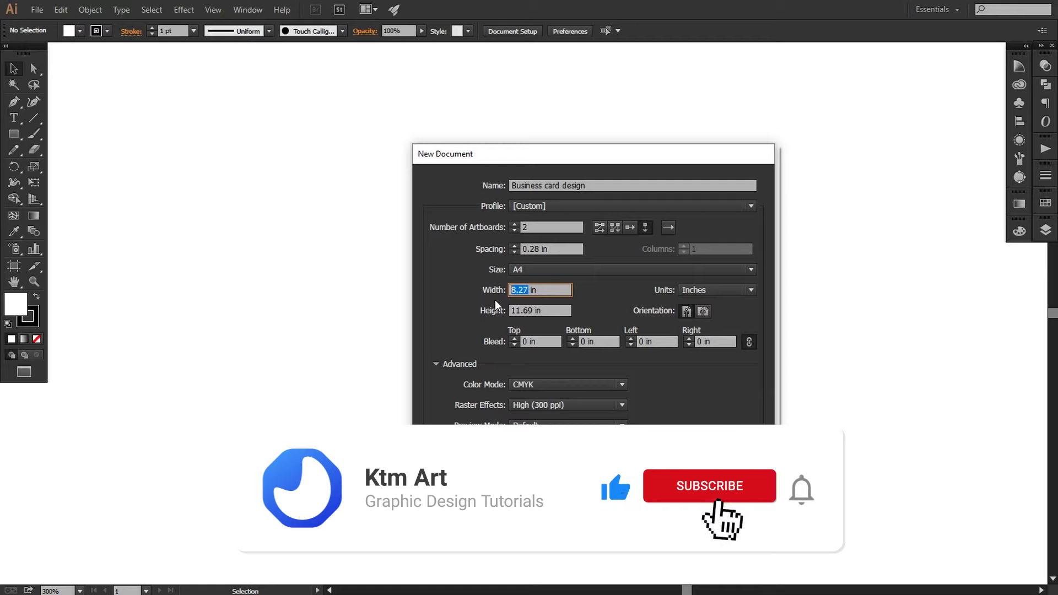
pyautogui.write('3.5')
pyautogui.press('Tab')
pyautogui.write('2')
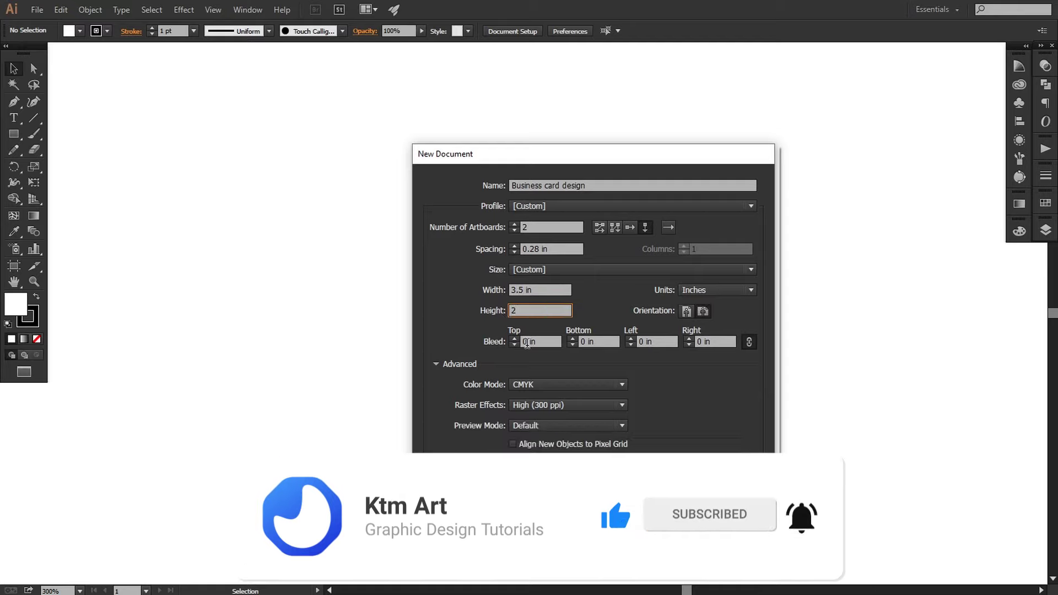
pyautogui.click(525, 341)
pyautogui.write('.125')
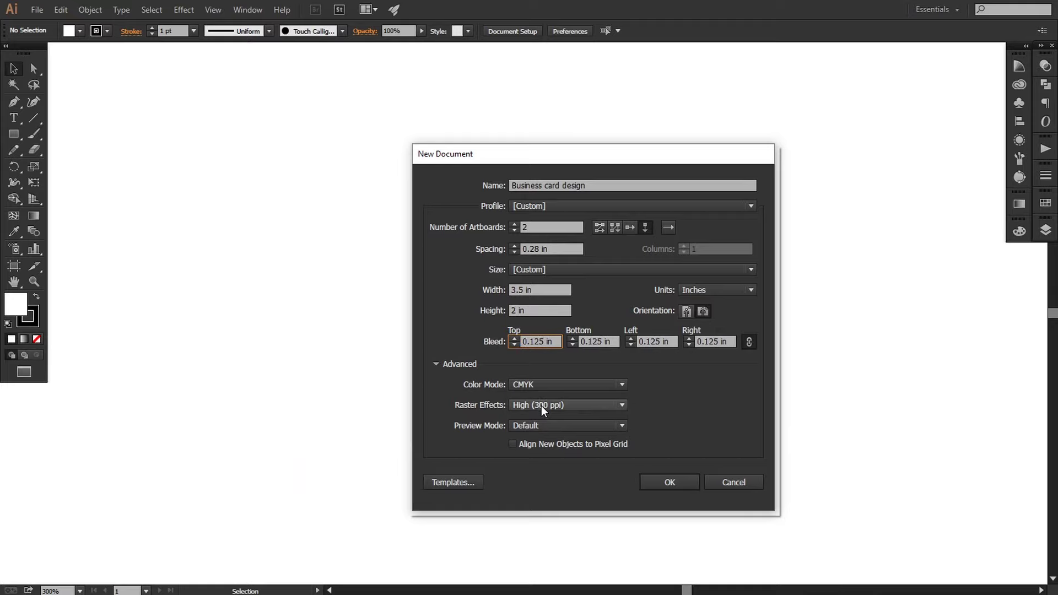
pyautogui.click(663, 478)
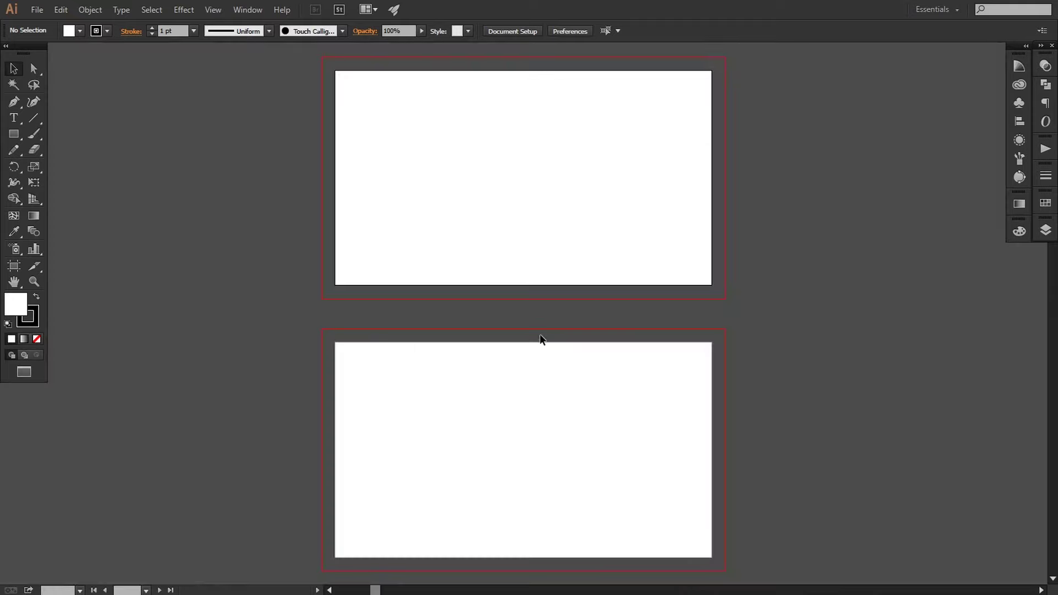
# Paste the reference business-card artwork and place it left of the artboards.
pyautogui.hotkey('ctrl', 'v')
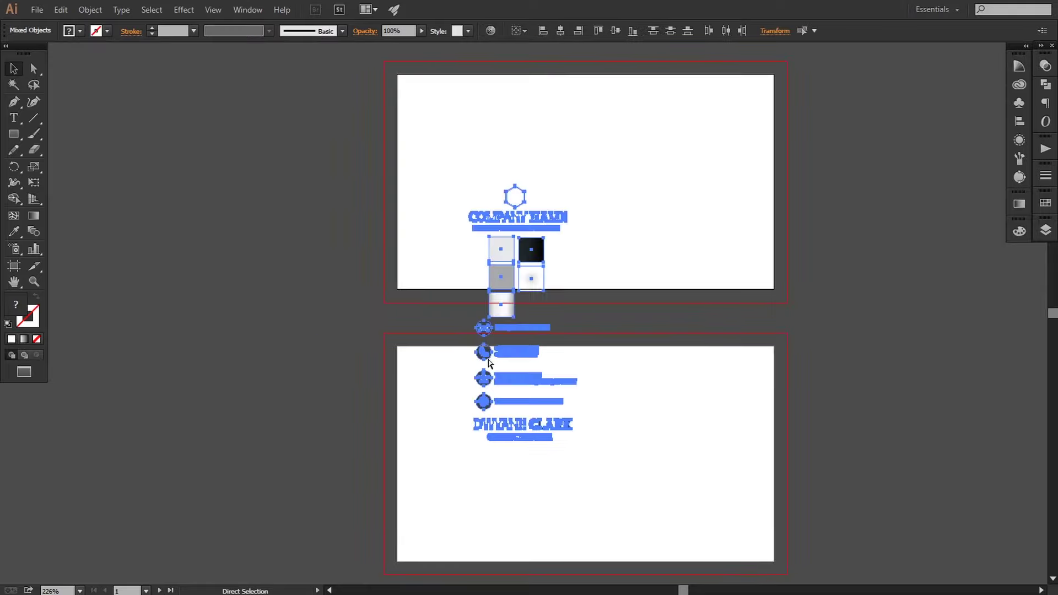
pyautogui.moveTo(511, 310)
pyautogui.mouseDown()
pyautogui.moveTo(273, 231)
pyautogui.moveTo(299, 201)
pyautogui.mouseUp()
pyautogui.moveTo(644, 286); pyautogui.dragTo(630, 321)
pyautogui.click(839, 383)
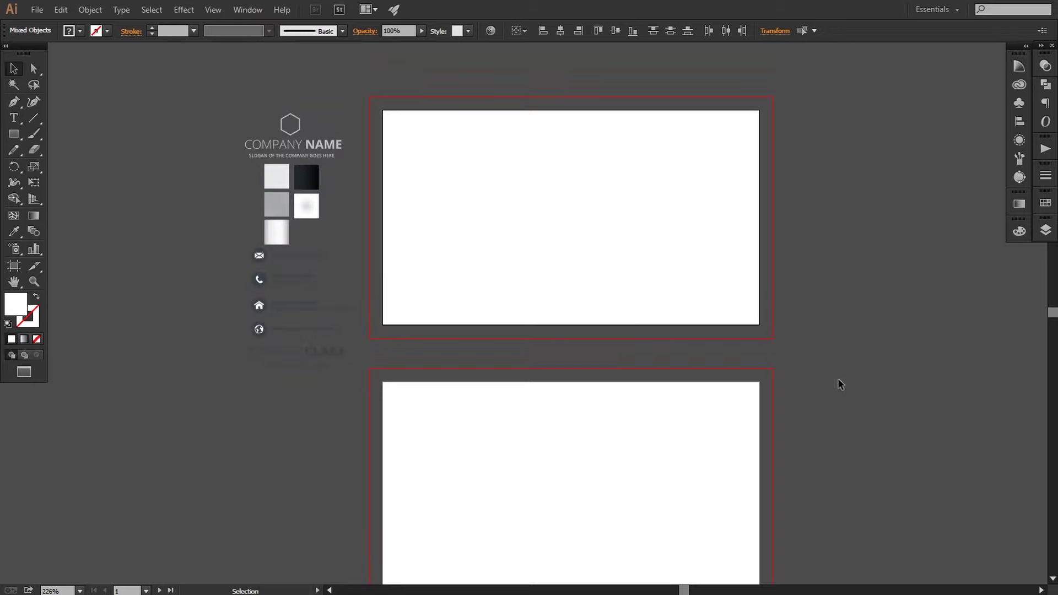
# Draw a rectangle covering the first artboard.
pyautogui.hotkey('ctrl', '=')
pyautogui.moveTo(636, 233); pyautogui.dragTo(555, 309)
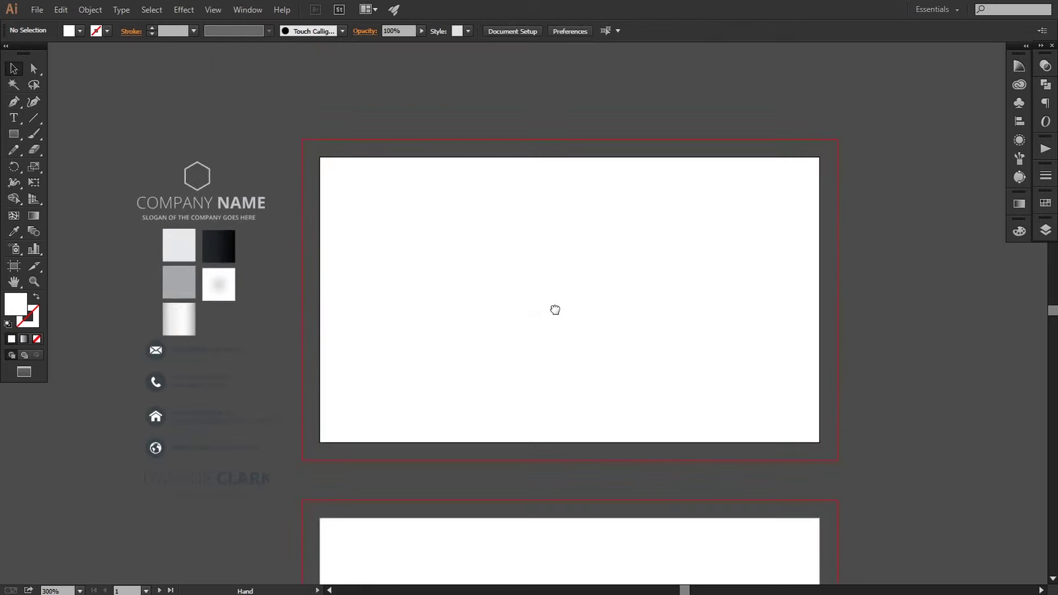
pyautogui.click(14, 134)
pyautogui.moveTo(320, 157); pyautogui.dragTo(820, 442)
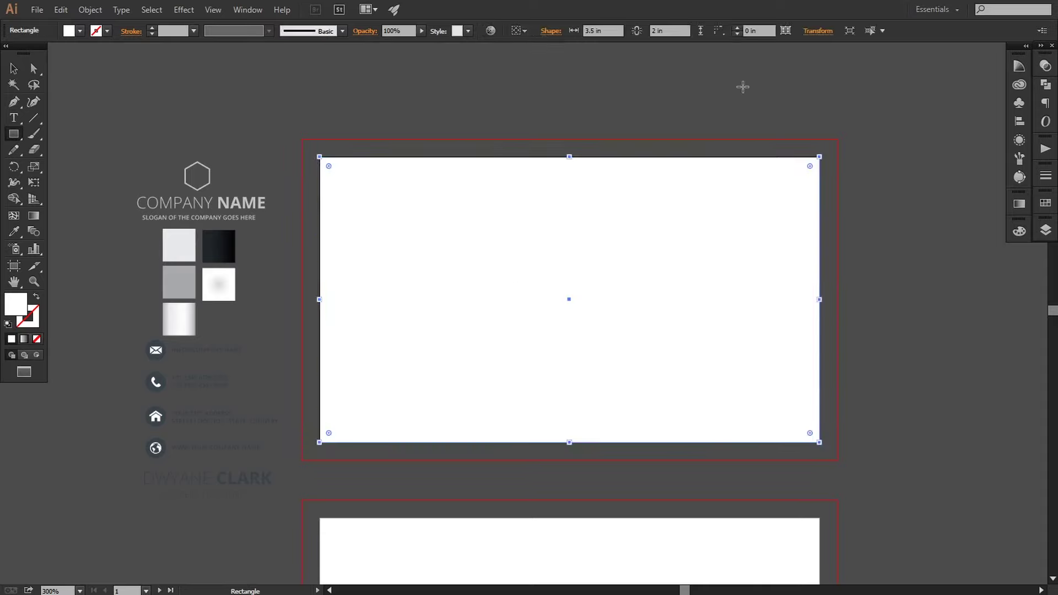
# Resize the first artboard's rectangle to 3.25 × 1.75 in and convert it into guides.
pyautogui.doubleClick(589, 30)
pyautogui.write('5')
pyautogui.press('Tab')
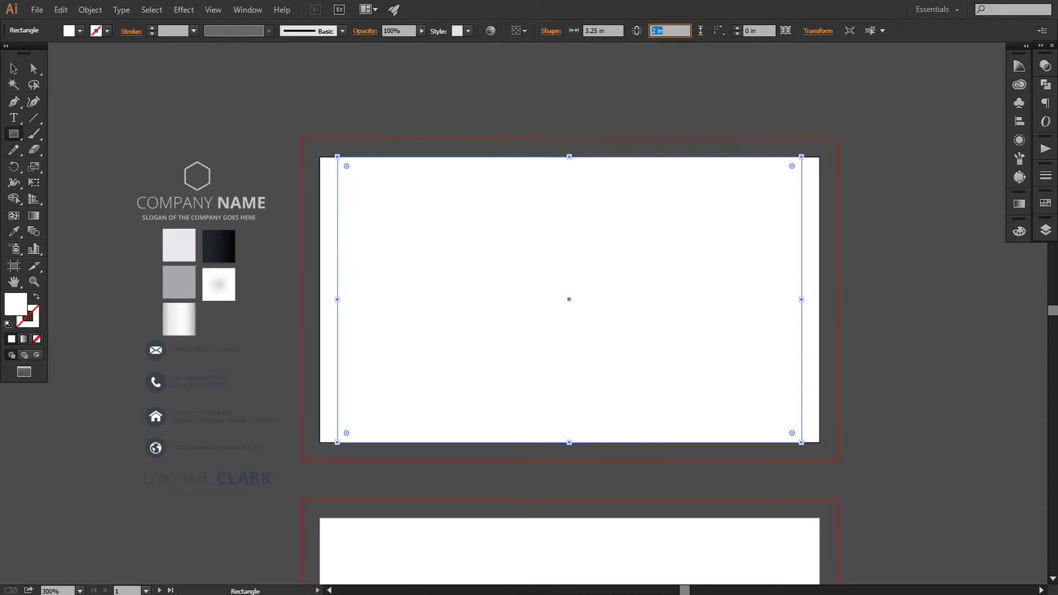
pyautogui.write('1.75')
pyautogui.press('Return')
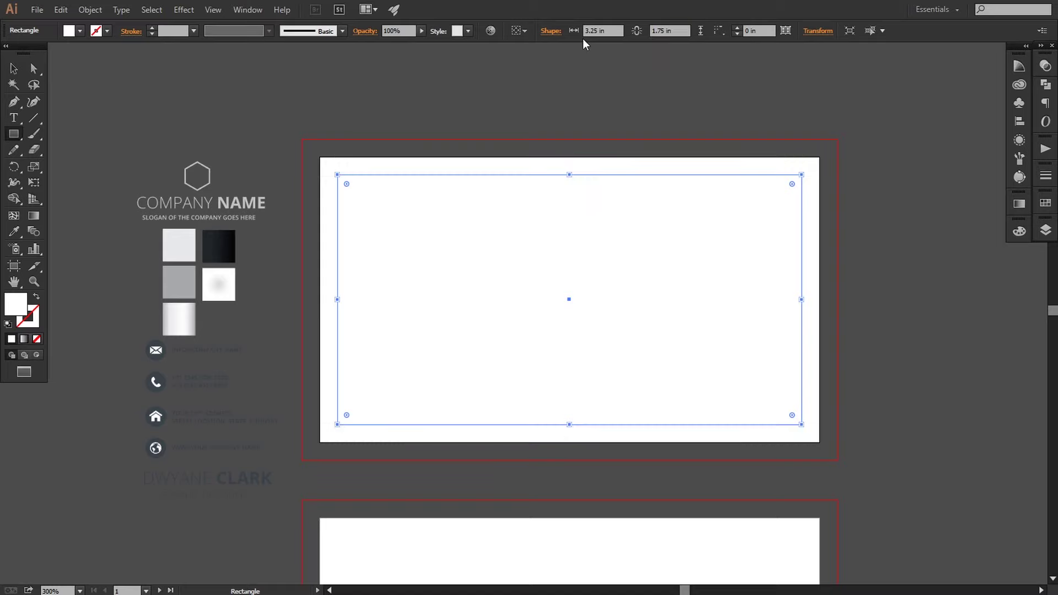
pyautogui.click(14, 69)
pyautogui.click(150, 106)
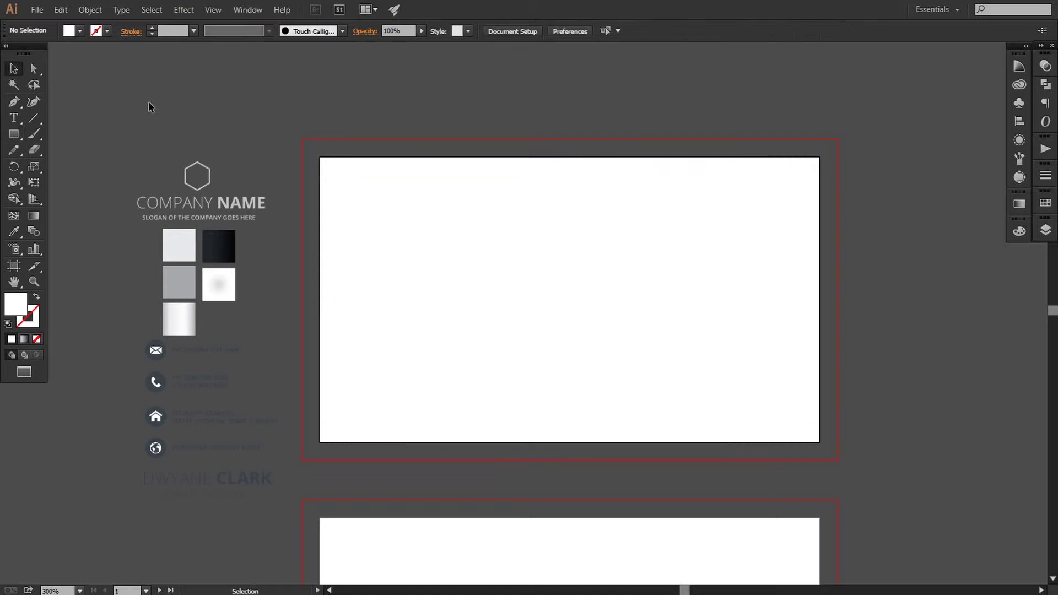
pyautogui.click(340, 186)
pyautogui.rightClick(340, 187)
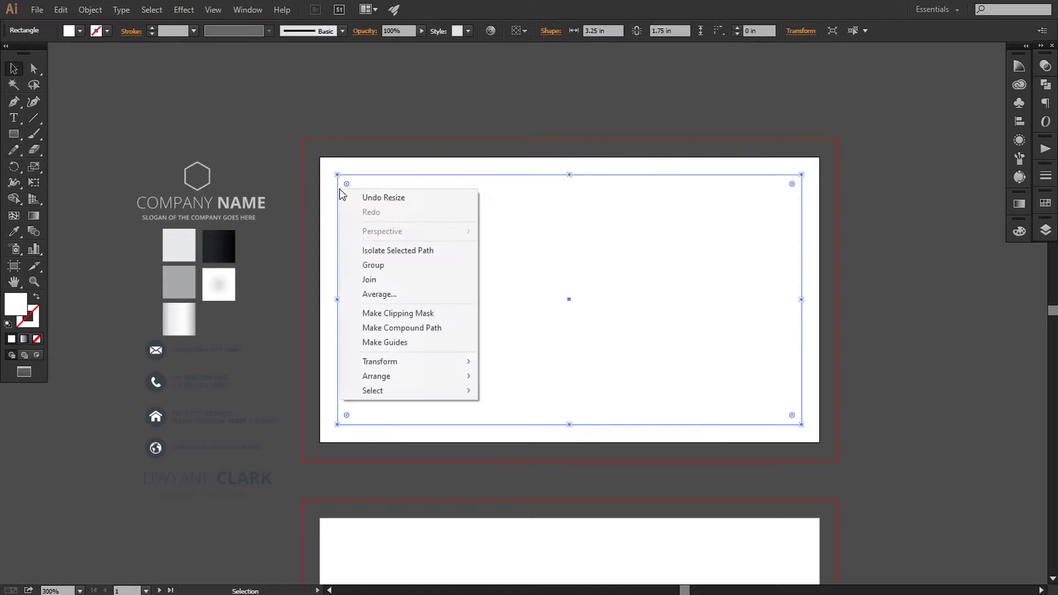
pyautogui.click(385, 342)
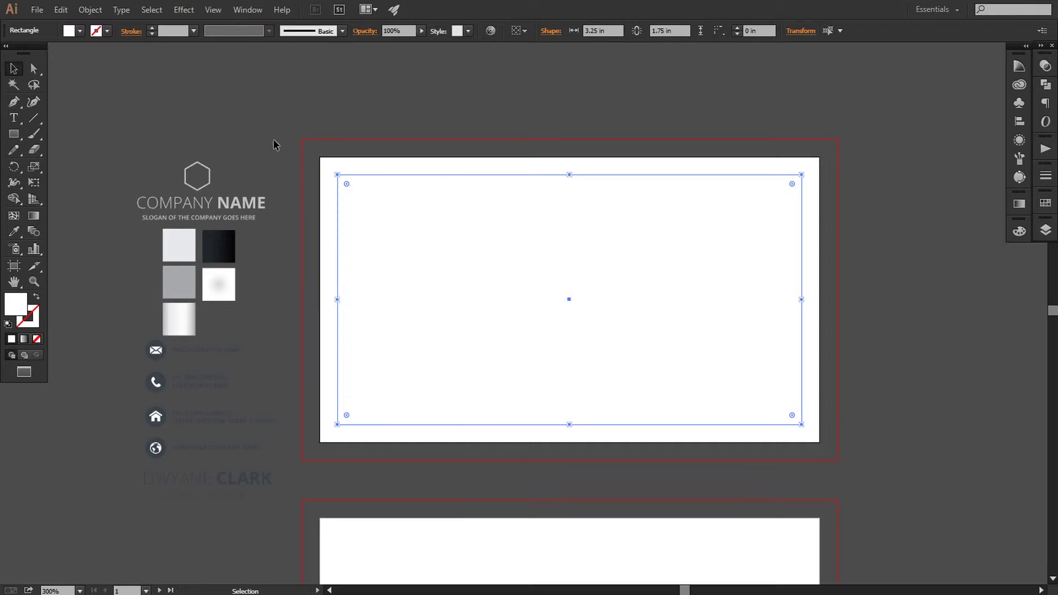
# Draw a rectangle on the second artboard, resize it to 3.25 × 1.75 in, and make it guides.
pyautogui.moveTo(486, 544); pyautogui.dragTo(458, 232)
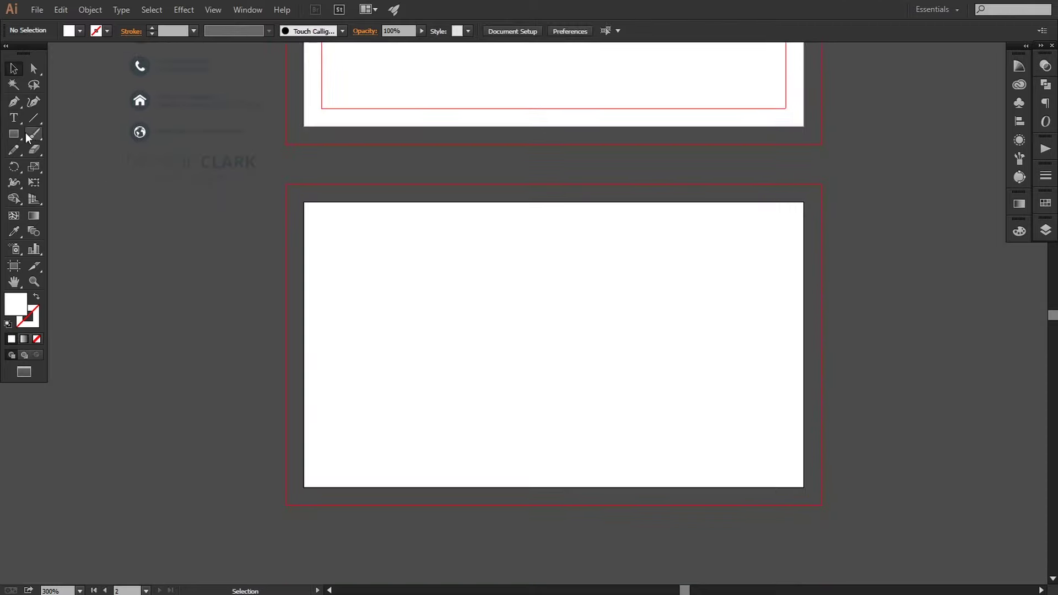
pyautogui.press('m')
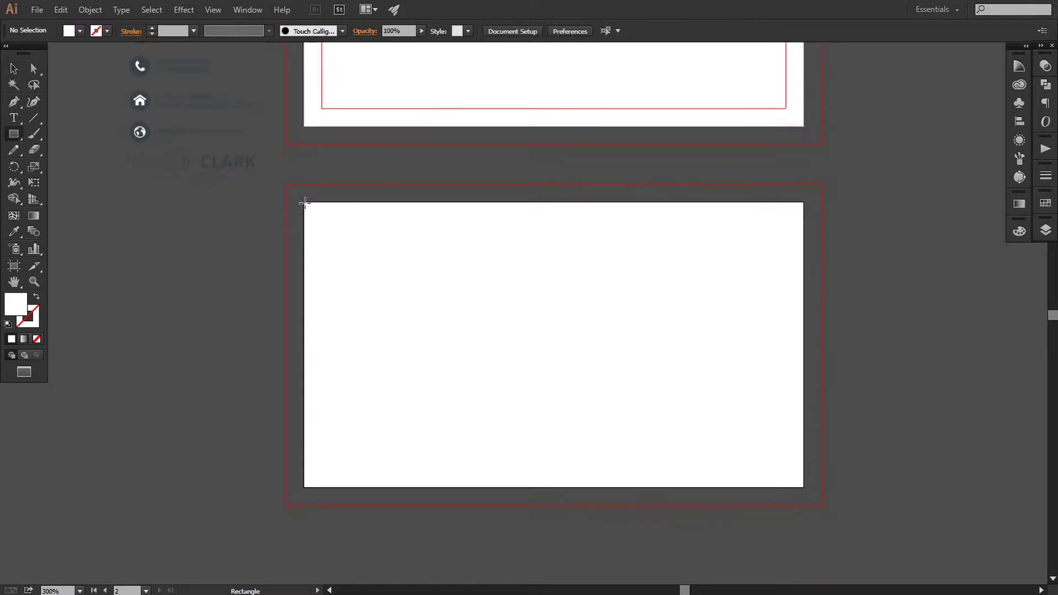
pyautogui.moveTo(304, 203); pyautogui.dragTo(800, 488)
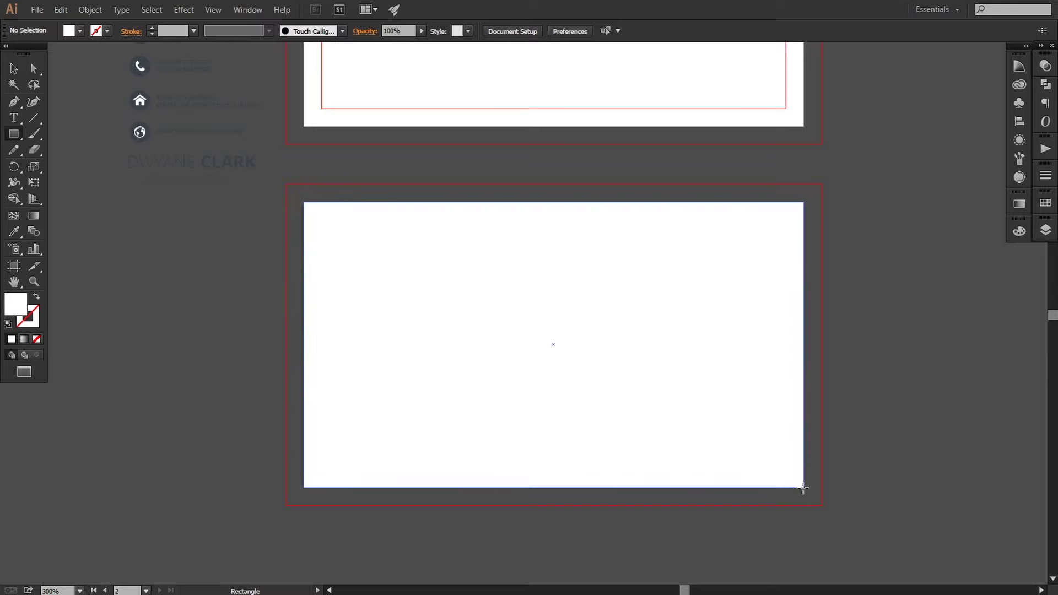
pyautogui.moveTo(800, 487); pyautogui.dragTo(804, 488)
pyautogui.moveTo(593, 32); pyautogui.dragTo(578, 33)
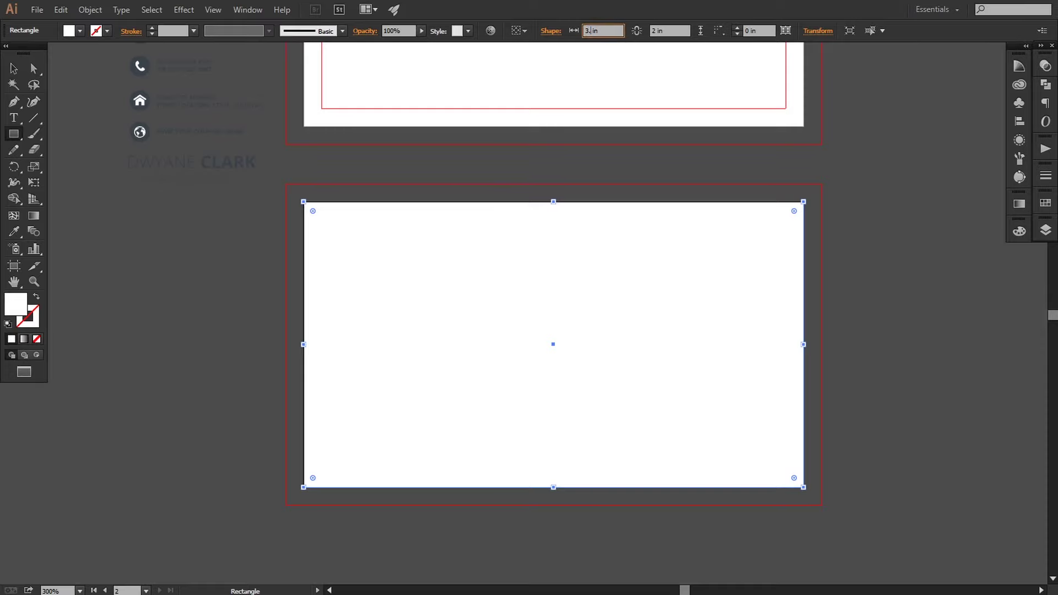
pyautogui.press('Tab')
pyautogui.write('1.75')
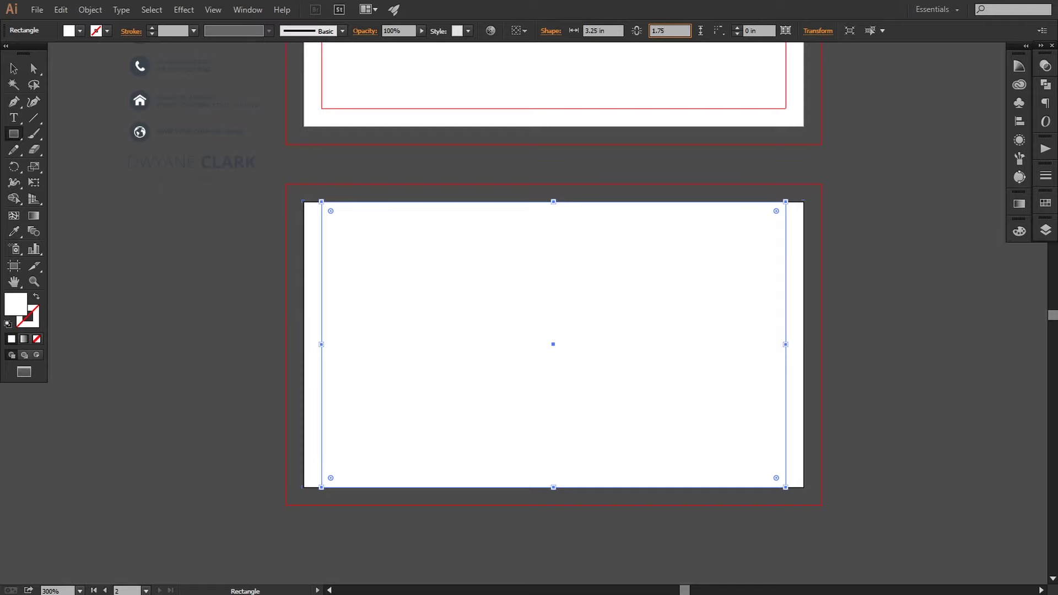
pyautogui.press('Return')
pyautogui.rightClick(505, 252)
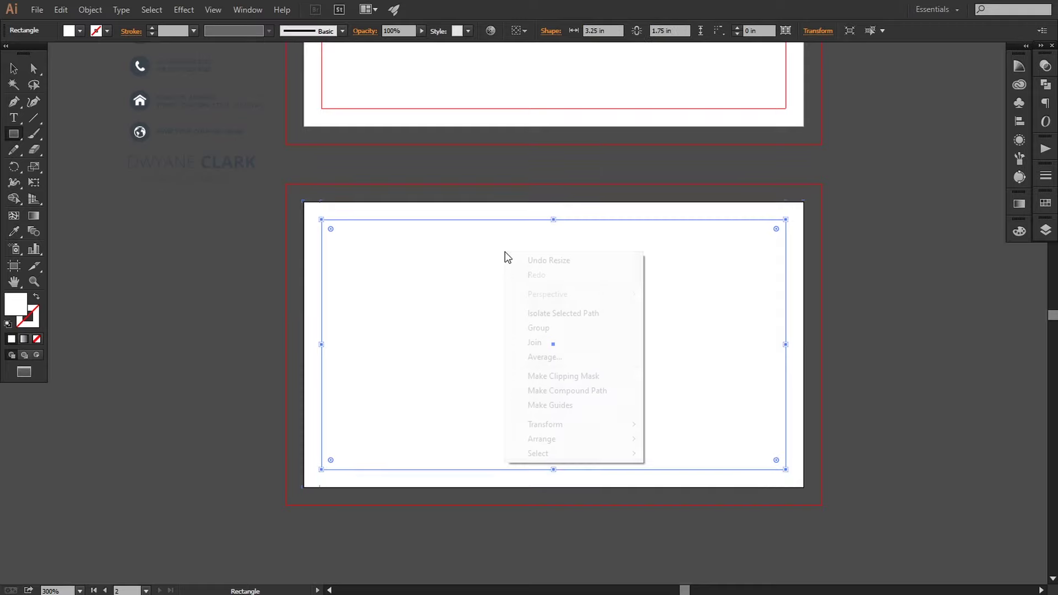
pyautogui.click(549, 405)
pyautogui.press('v')
pyautogui.click(85, 176)
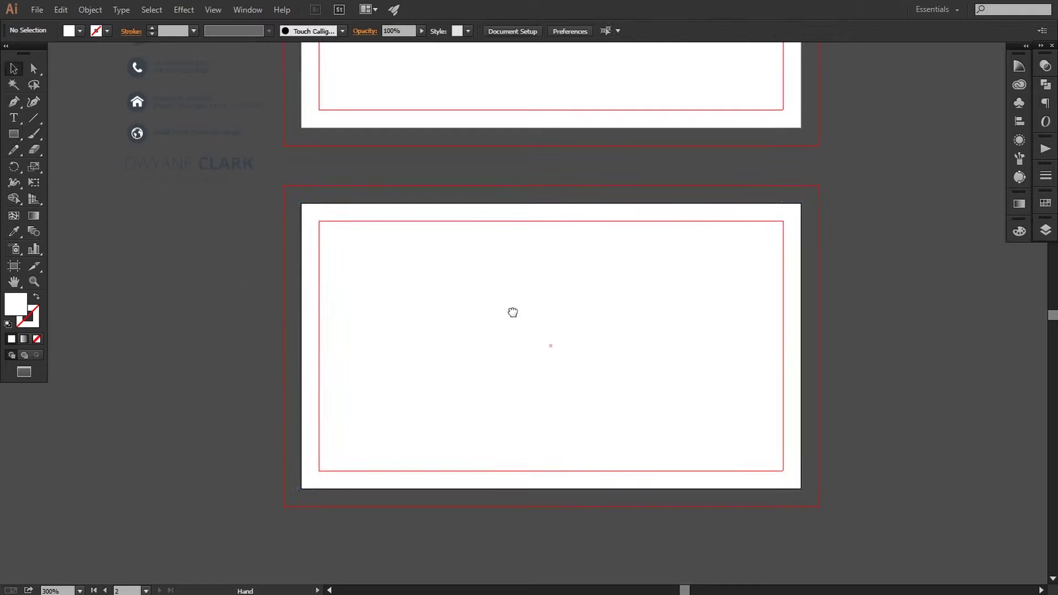
pyautogui.scroll(5, 512, 313)
pyautogui.scroll(3, 527, 340)
# Draw a small square on the front card and fill it with light pink ffd5c5.
pyautogui.hotkey('ctrl', '=')
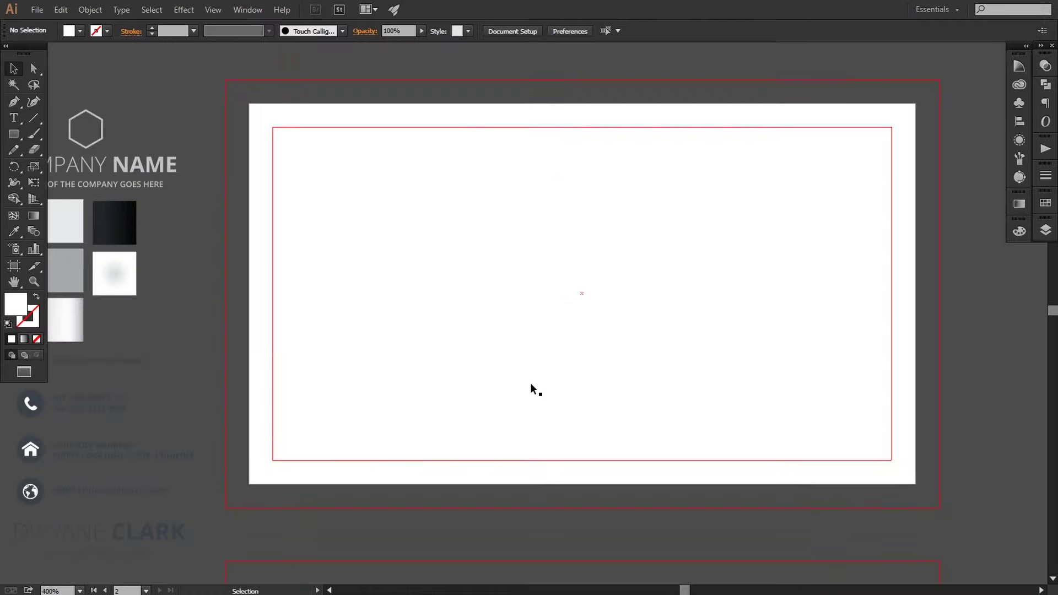
pyautogui.hscroll(1, 530, 383)
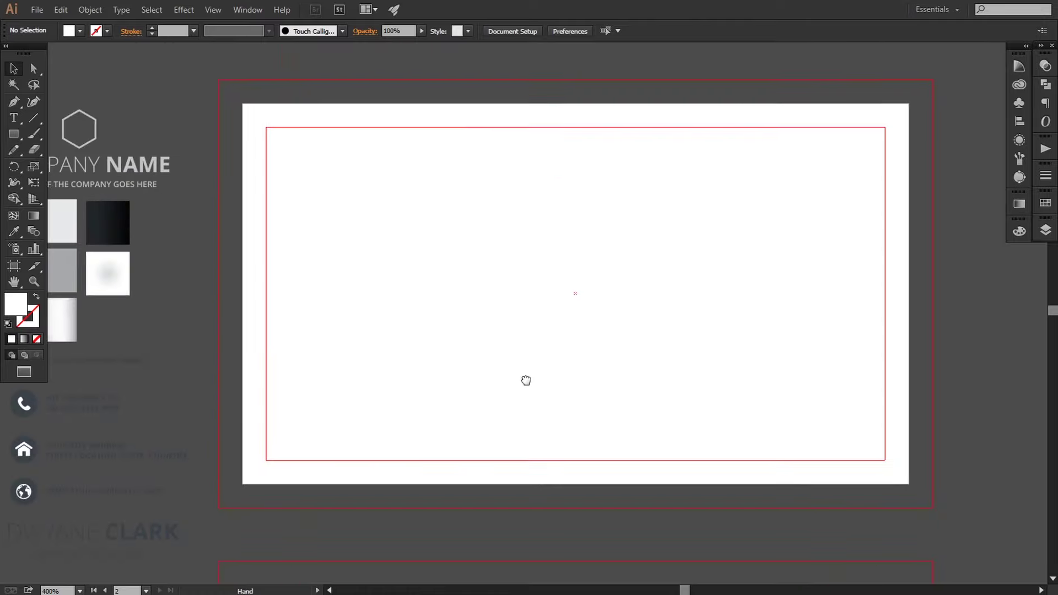
pyautogui.click(13, 134)
pyautogui.moveTo(461, 220); pyautogui.dragTo(525, 344)
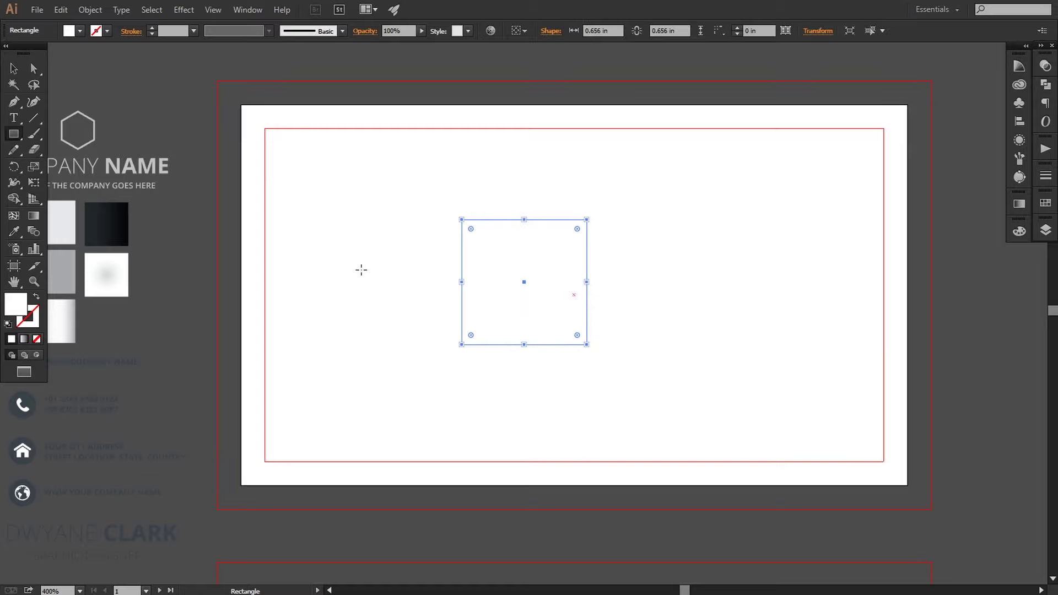
pyautogui.doubleClick(17, 304)
pyautogui.click(576, 391)
pyautogui.click(579, 454)
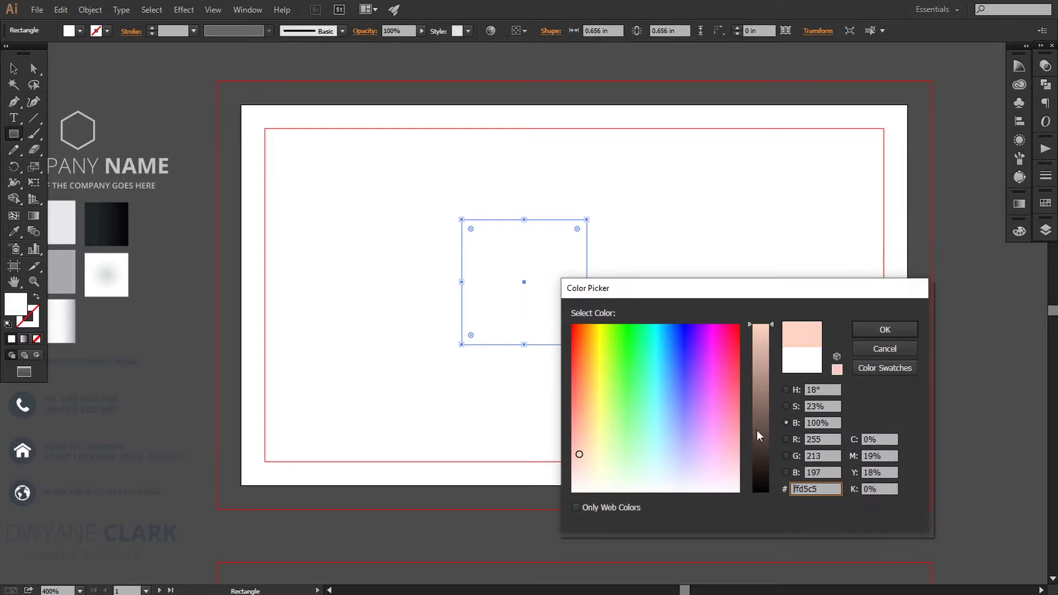
pyautogui.click(886, 330)
# Draw a diagonal path across the square from its top-right to bottom-left corner.
pyautogui.click(33, 69)
pyautogui.click(59, 143)
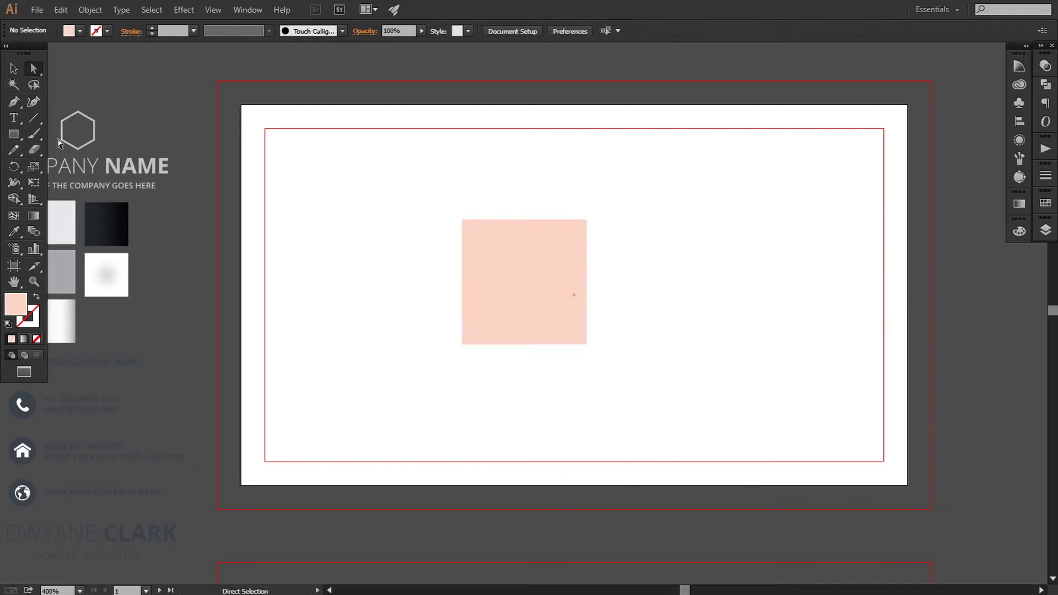
pyautogui.click(13, 101)
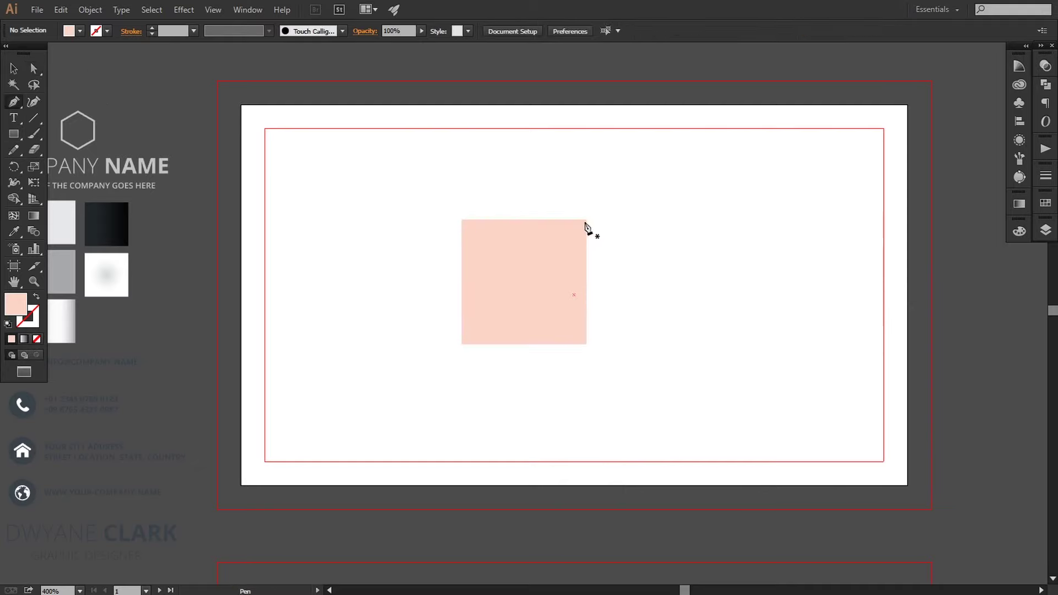
pyautogui.click(586, 219)
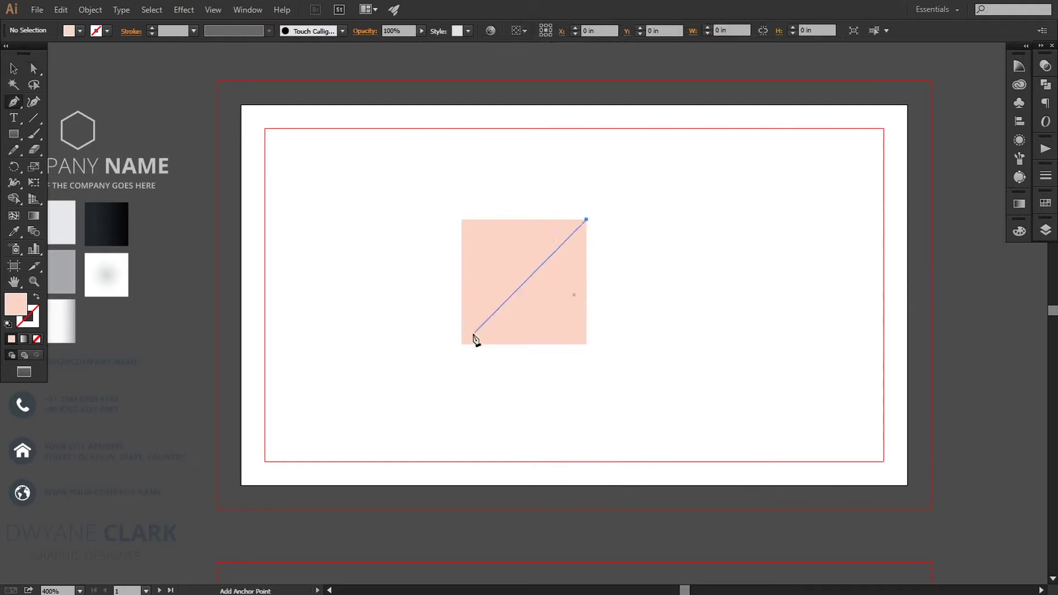
pyautogui.click(462, 345)
pyautogui.click(14, 69)
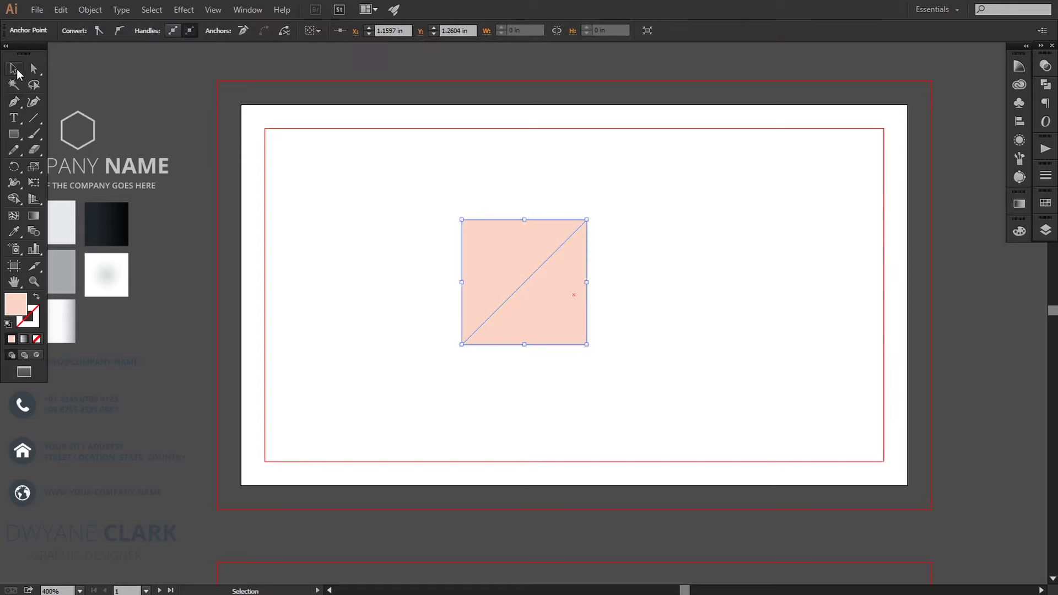
# Divide the square along the diagonal with Pathfinder and ungroup the two triangles.
pyautogui.hotkey('ctrl', 'a')
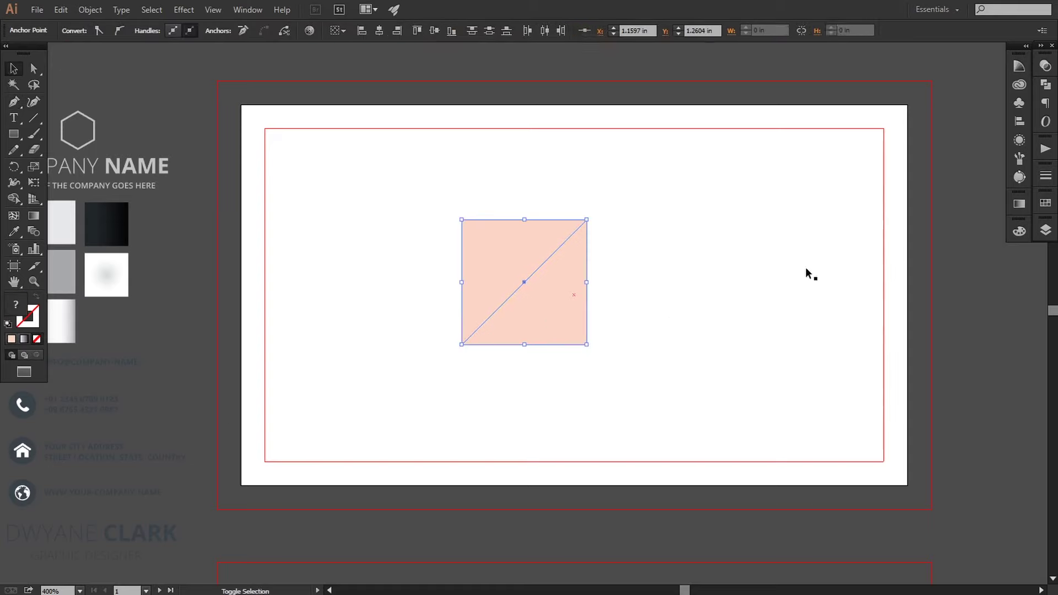
pyautogui.click(1046, 84)
pyautogui.click(901, 117)
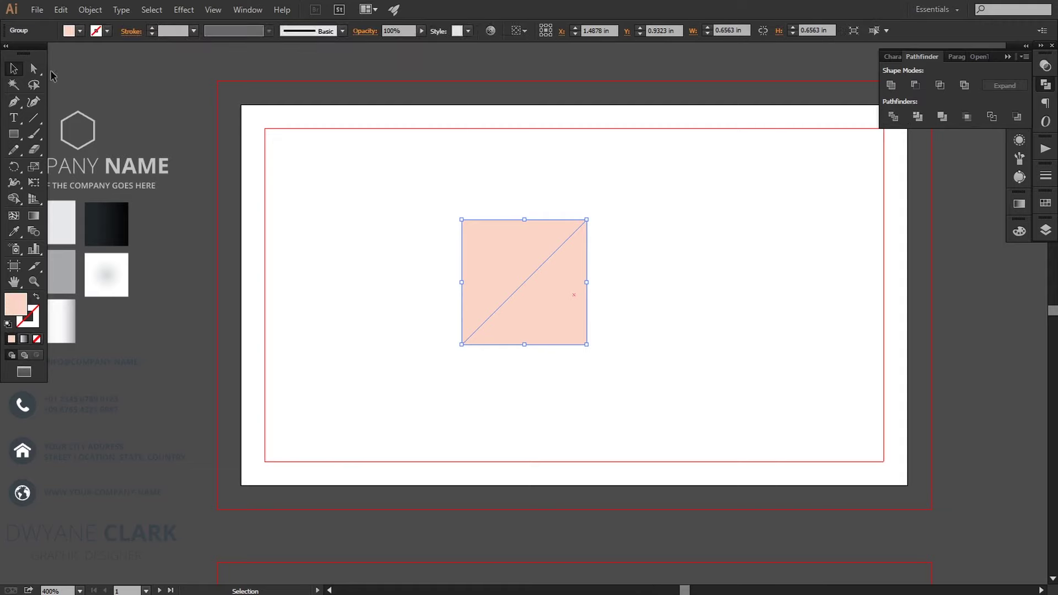
pyautogui.click(71, 9)
pyautogui.click(110, 72)
pyautogui.click(125, 97)
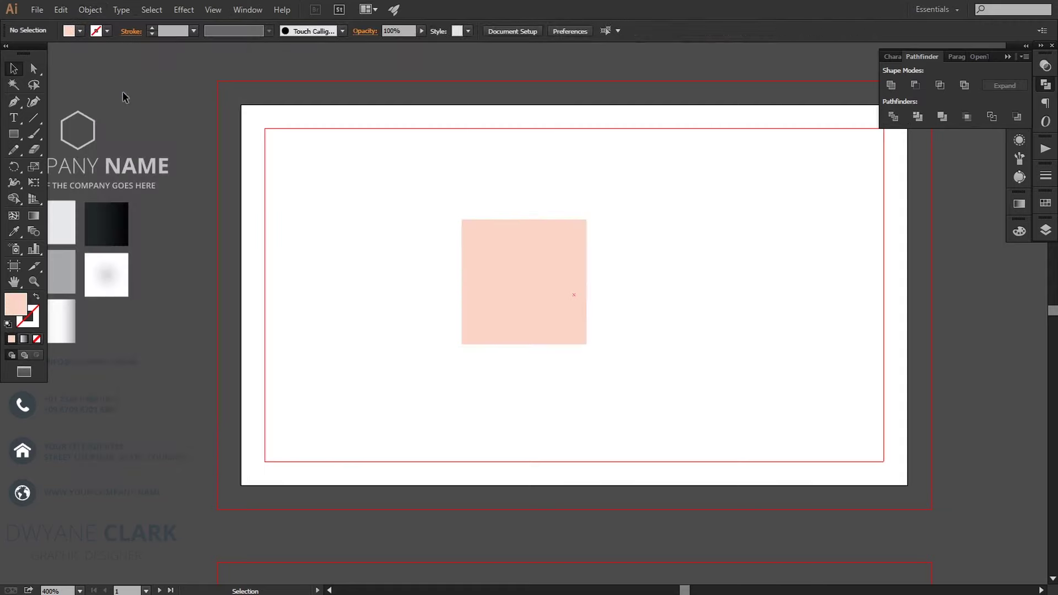
# Fill the lower triangle with mid grey and the upper triangle with light grey from the swatches.
pyautogui.click(519, 328)
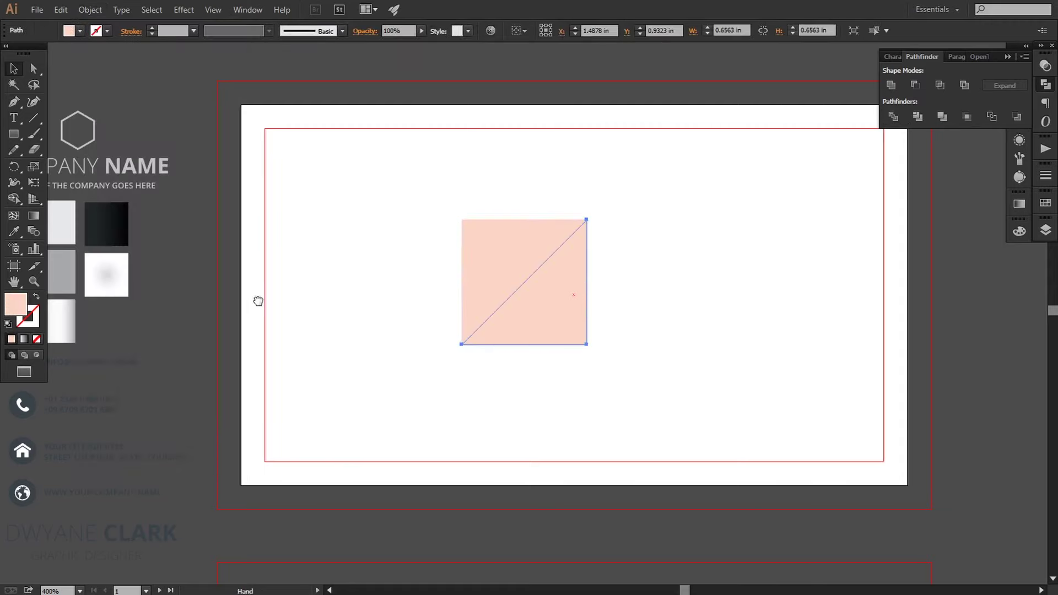
pyautogui.hscroll(-1, 259, 300)
pyautogui.click(14, 231)
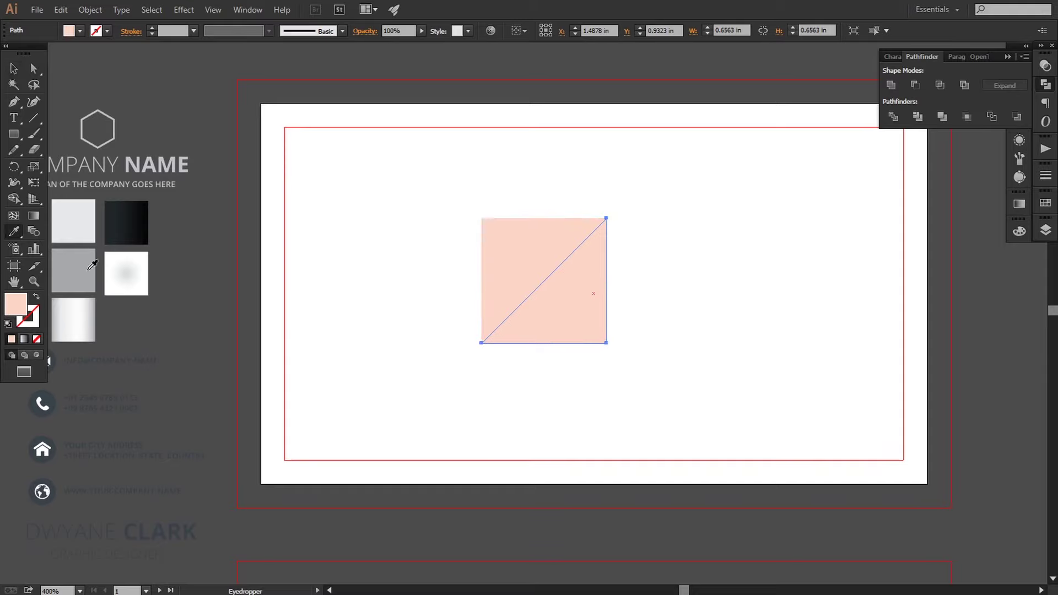
pyautogui.click(71, 234)
pyautogui.click(74, 255)
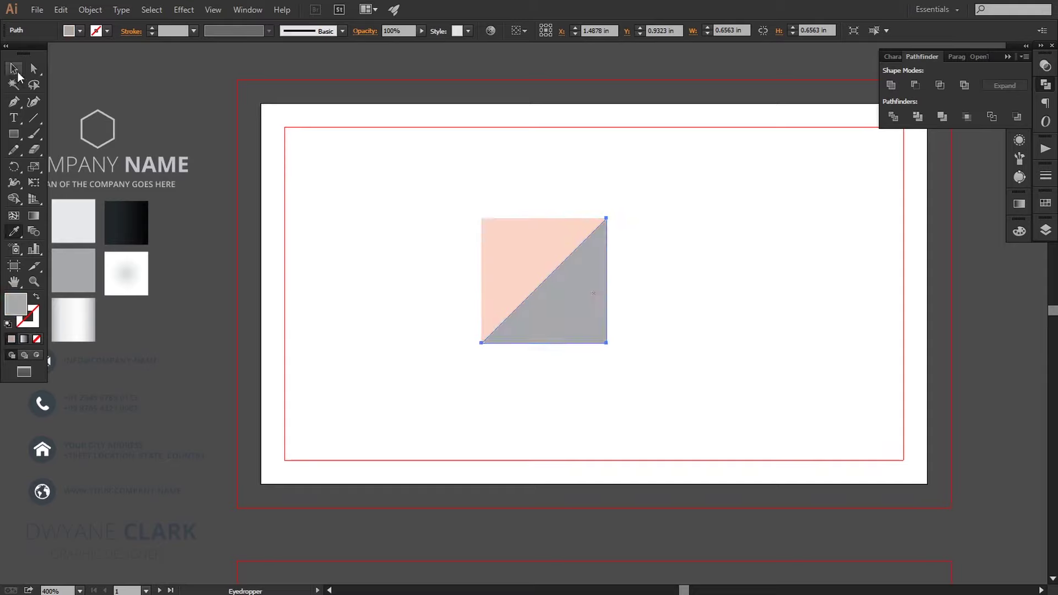
pyautogui.click(33, 68)
pyautogui.click(439, 270)
pyautogui.click(503, 259)
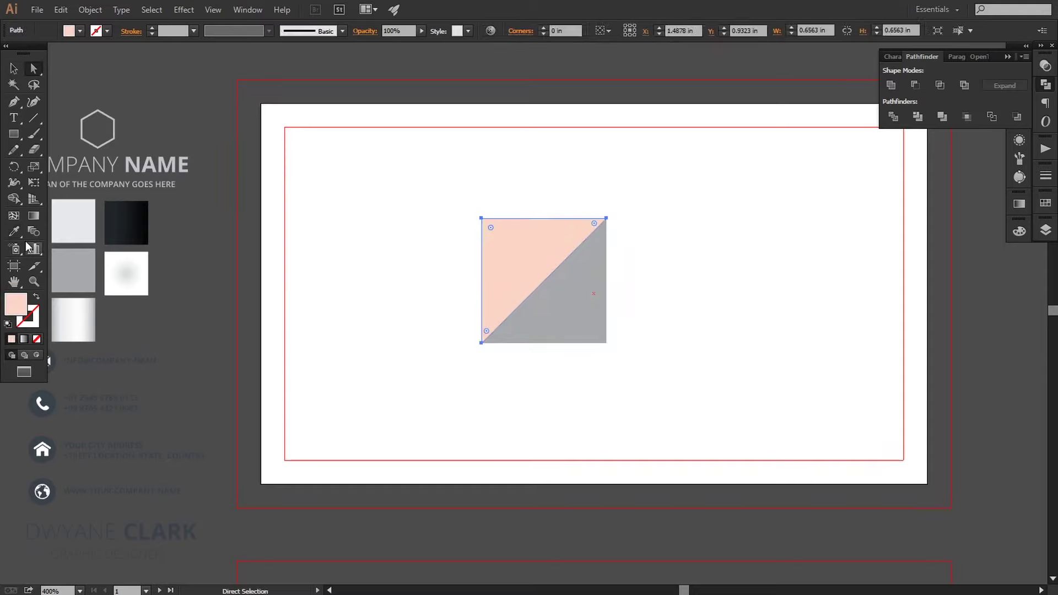
pyautogui.click(14, 231)
pyautogui.click(89, 212)
pyautogui.click(13, 69)
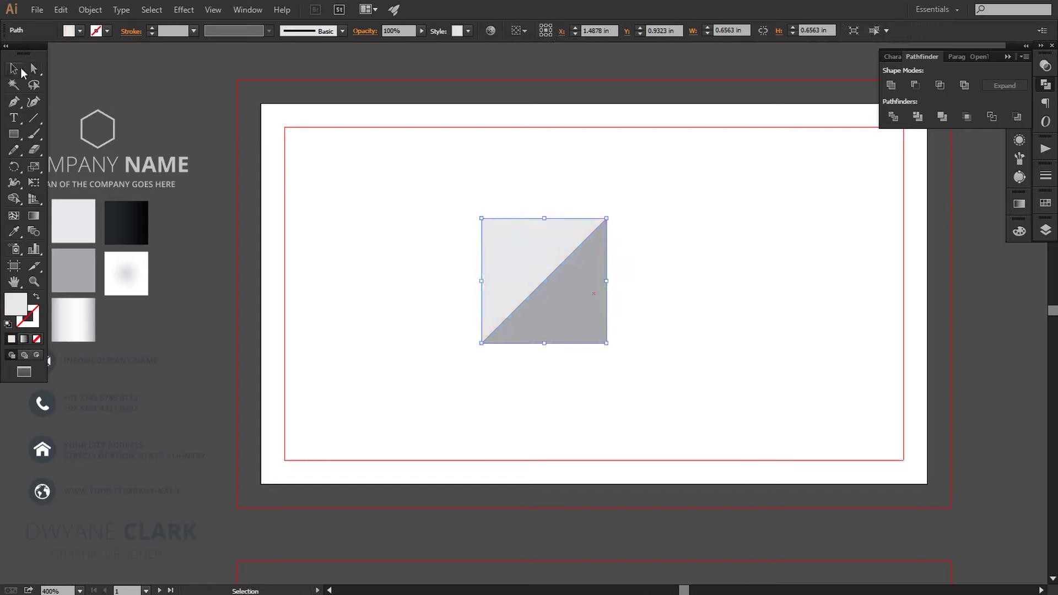
# Select both grey triangles and group them.
pyautogui.click(527, 301)
pyautogui.keyDown('shift'); pyautogui.click(515, 279); pyautogui.keyUp('shift')
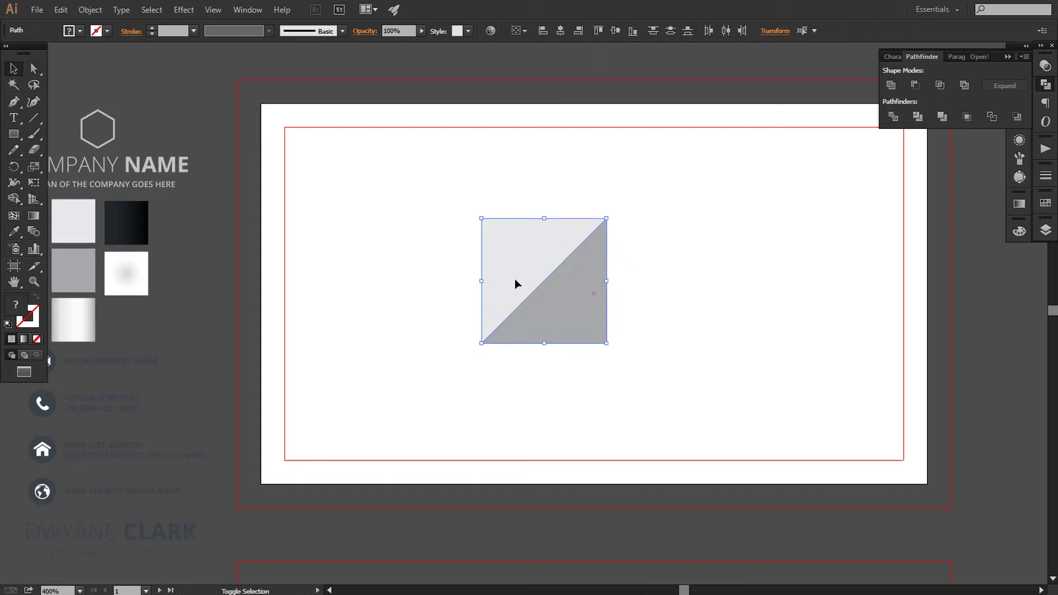
pyautogui.click(623, 331)
pyautogui.click(588, 321)
pyautogui.keyDown('shift'); pyautogui.click(522, 262); pyautogui.keyUp('shift')
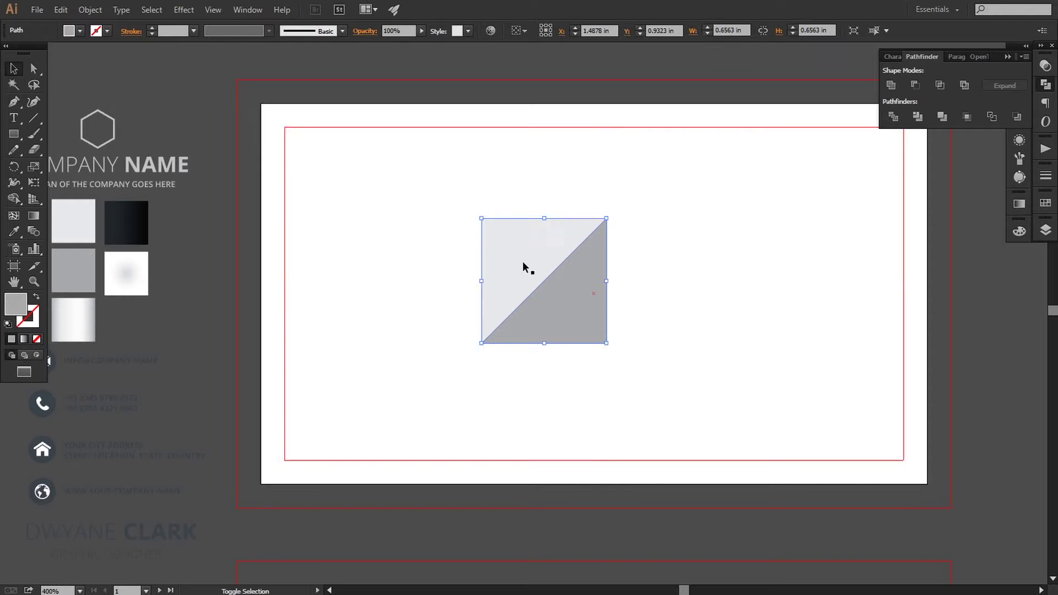
pyautogui.click(88, 10)
pyautogui.click(103, 61)
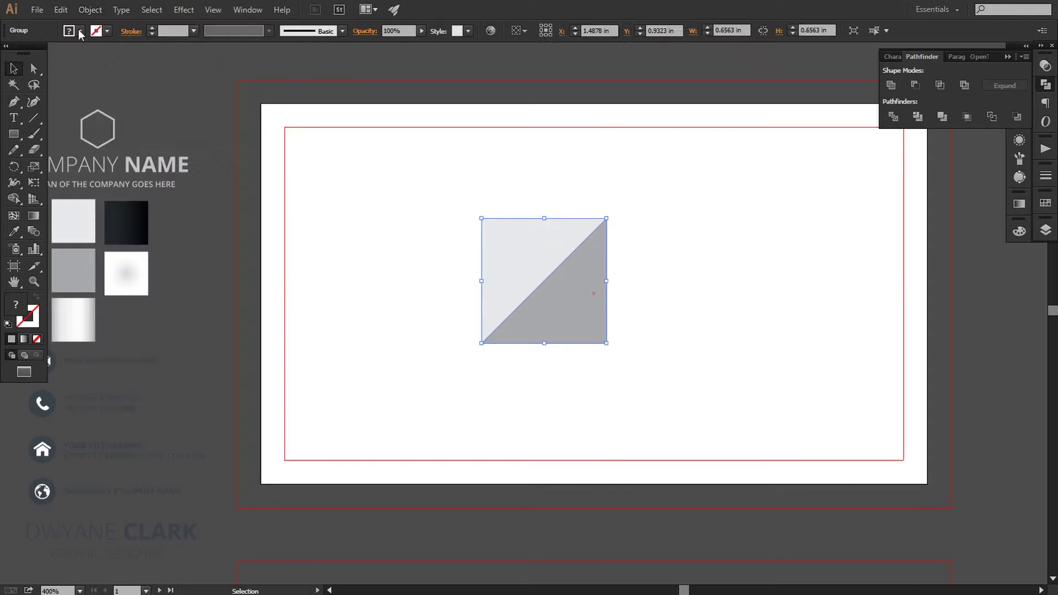
# Copy the grouped square and paste the copy in front.
pyautogui.click(60, 10)
pyautogui.click(76, 74)
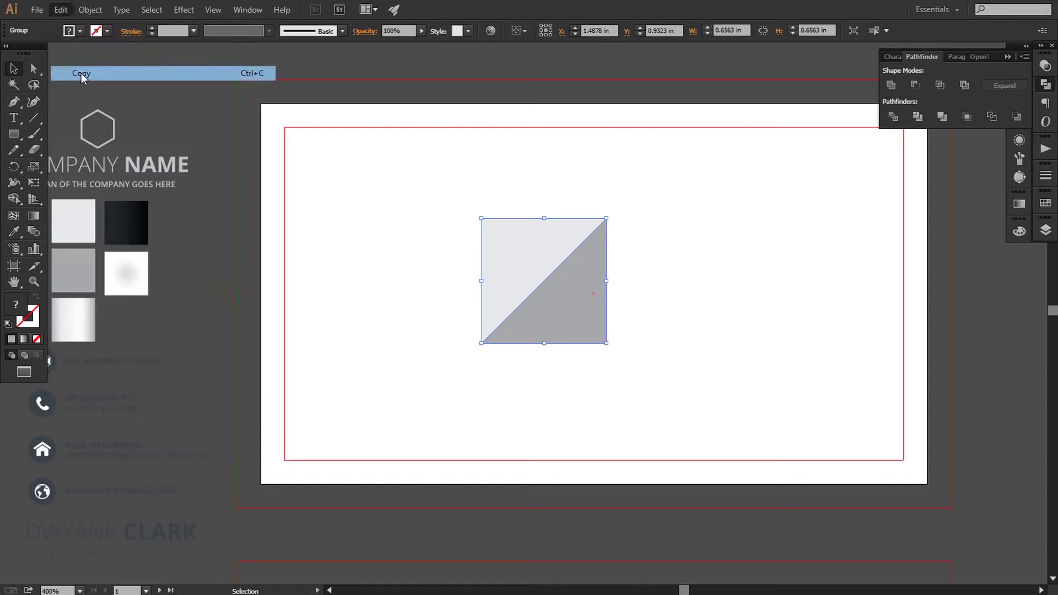
pyautogui.click(61, 10)
pyautogui.click(91, 99)
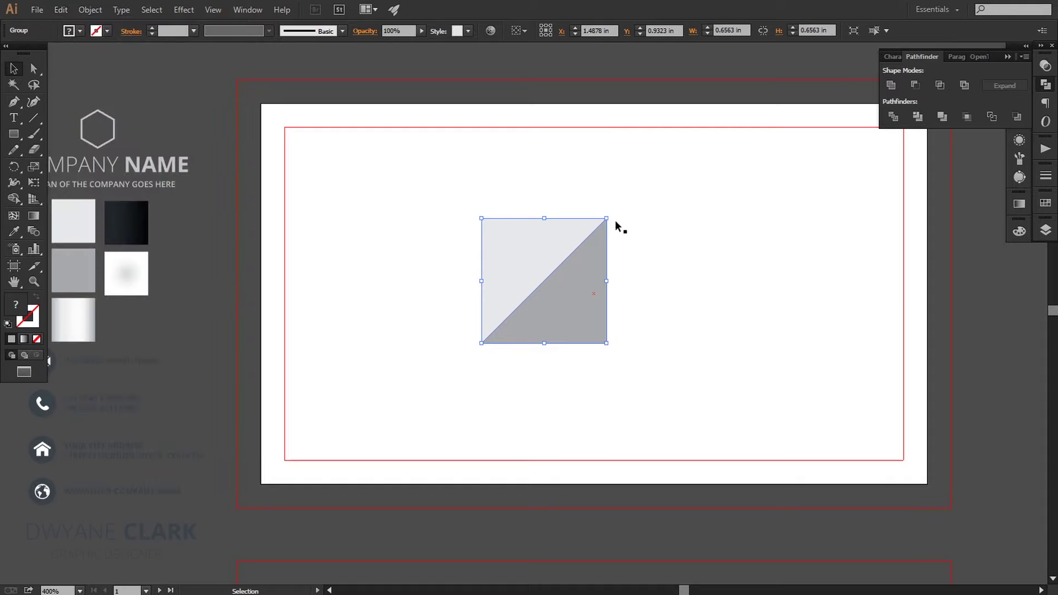
# Rotate the copy 90° and set its blend mode to Multiply.
pyautogui.moveTo(613, 219); pyautogui.dragTo(594, 351)
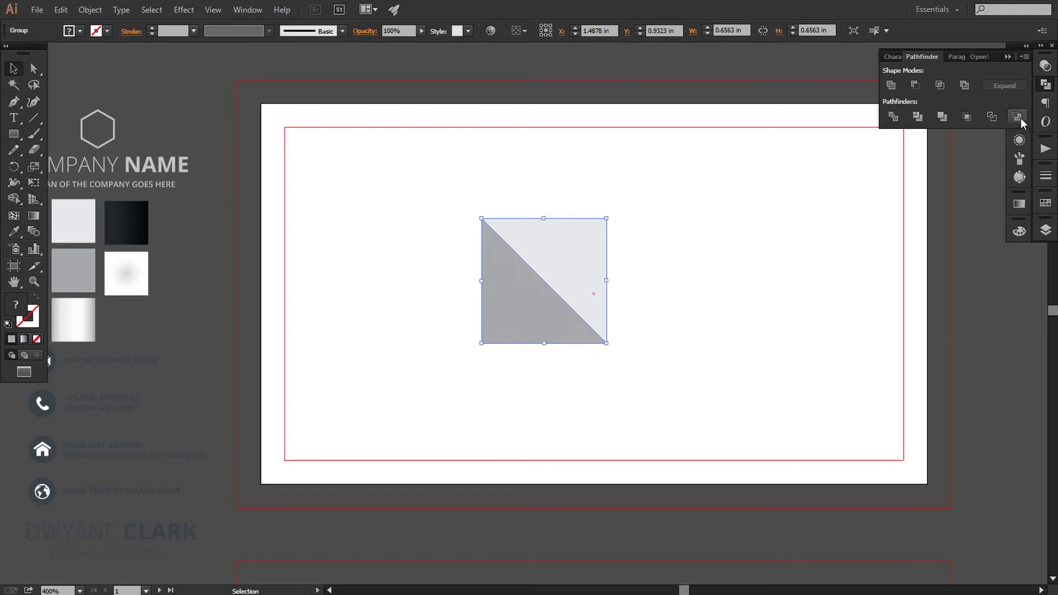
pyautogui.click(1046, 66)
pyautogui.click(920, 73)
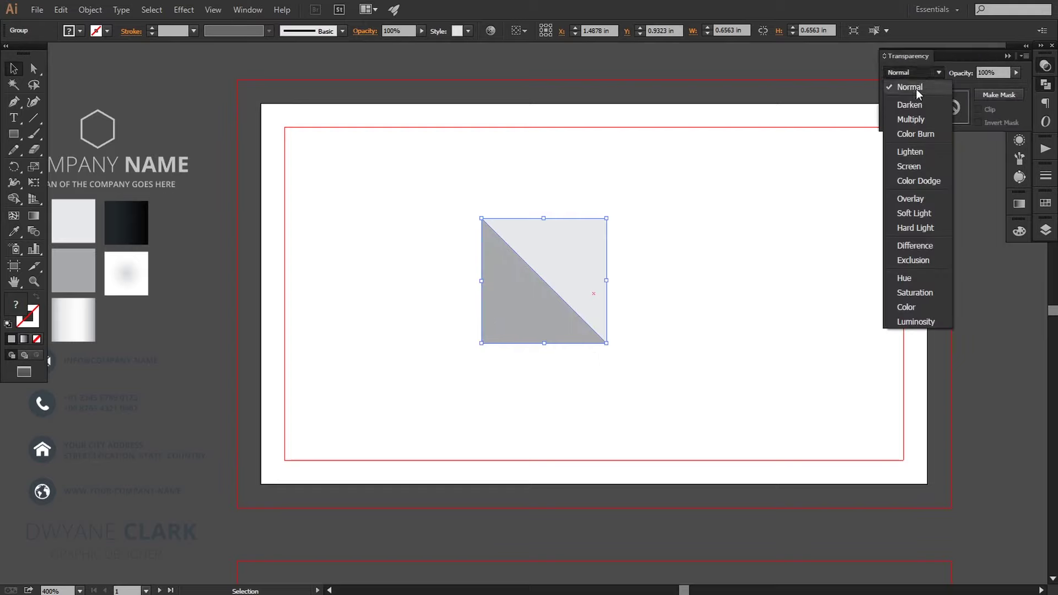
pyautogui.click(917, 119)
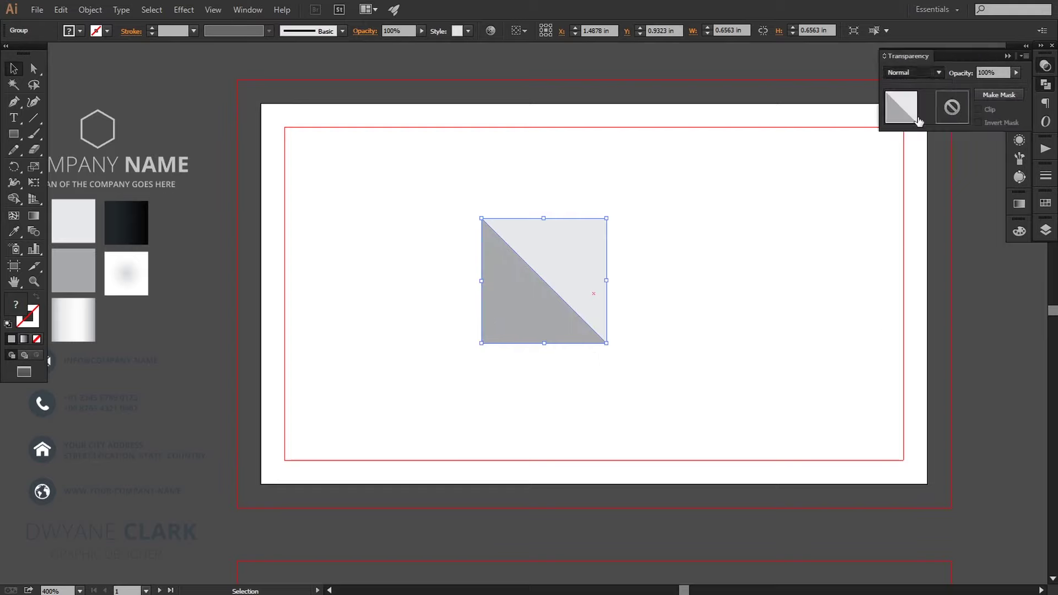
# Select both square groups in the Layers panel and group them together.
pyautogui.click(1046, 230)
pyautogui.click(906, 237)
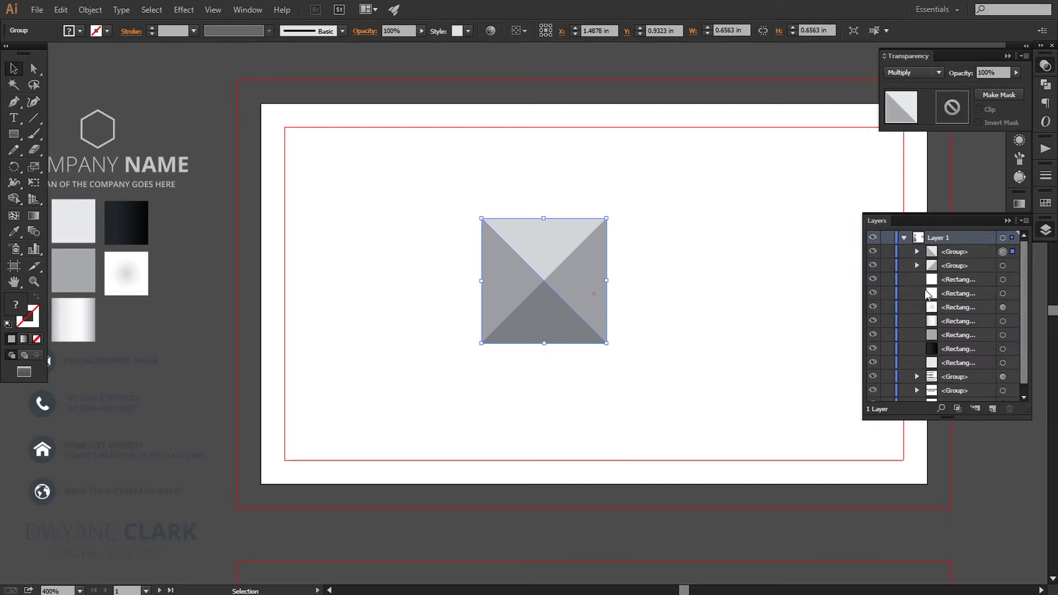
pyautogui.keyDown('shift'); pyautogui.click(1002, 267); pyautogui.keyUp('shift')
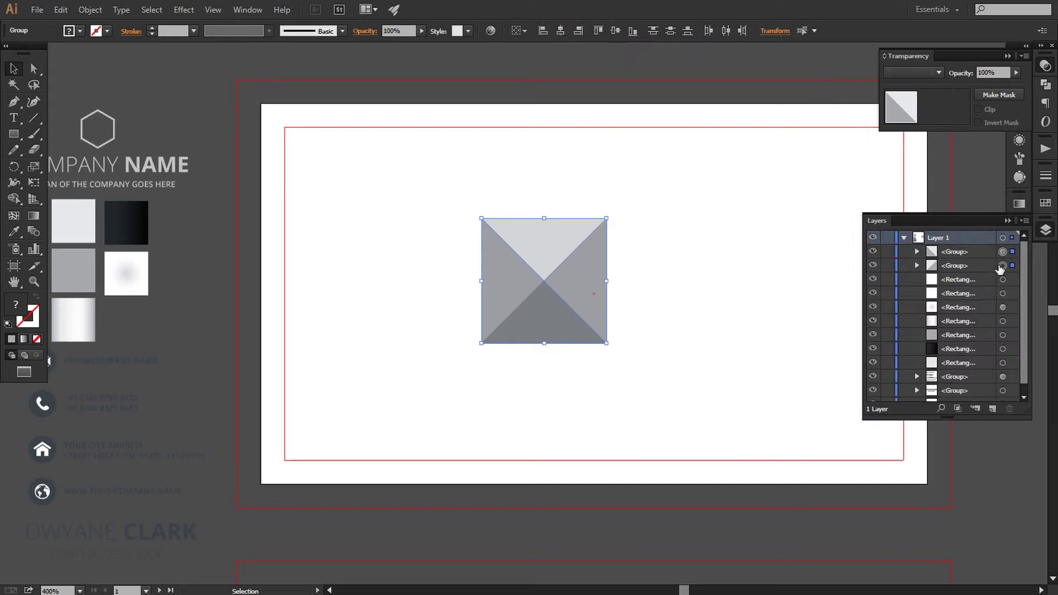
pyautogui.click(90, 9)
pyautogui.click(105, 59)
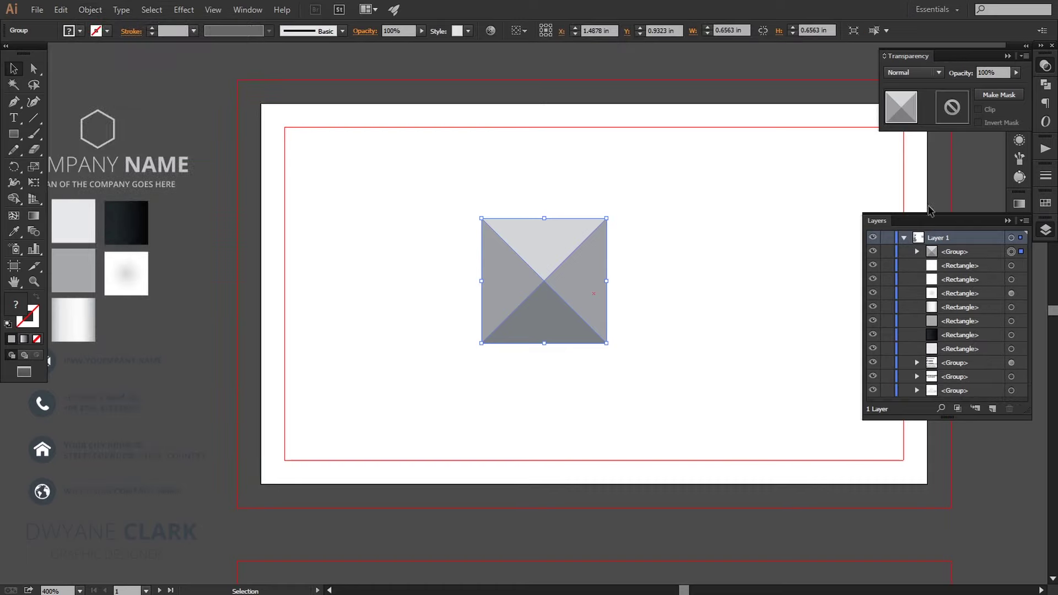
pyautogui.click(1007, 220)
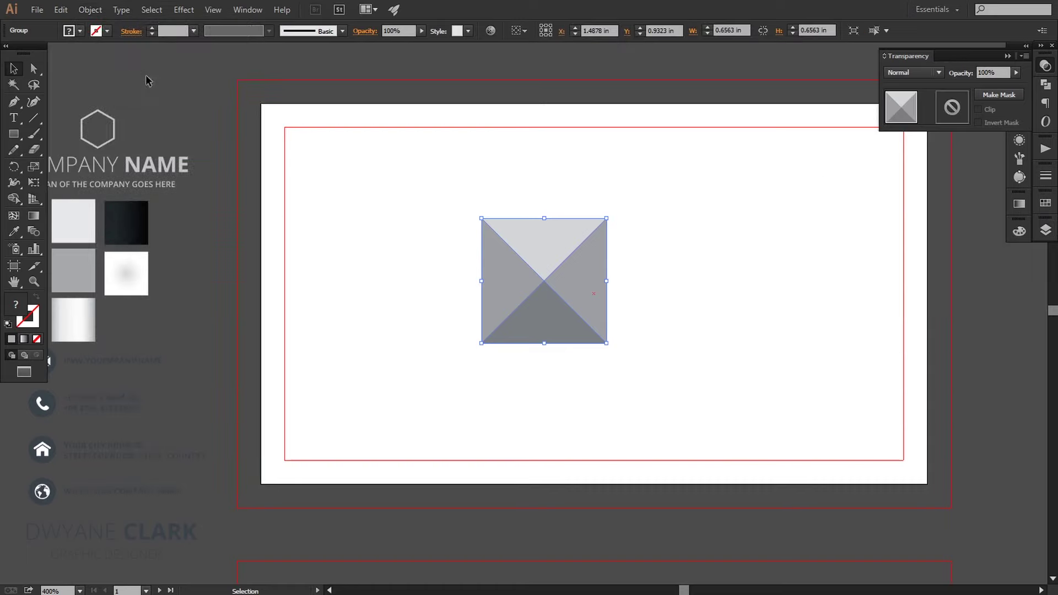
pyautogui.click(193, 119)
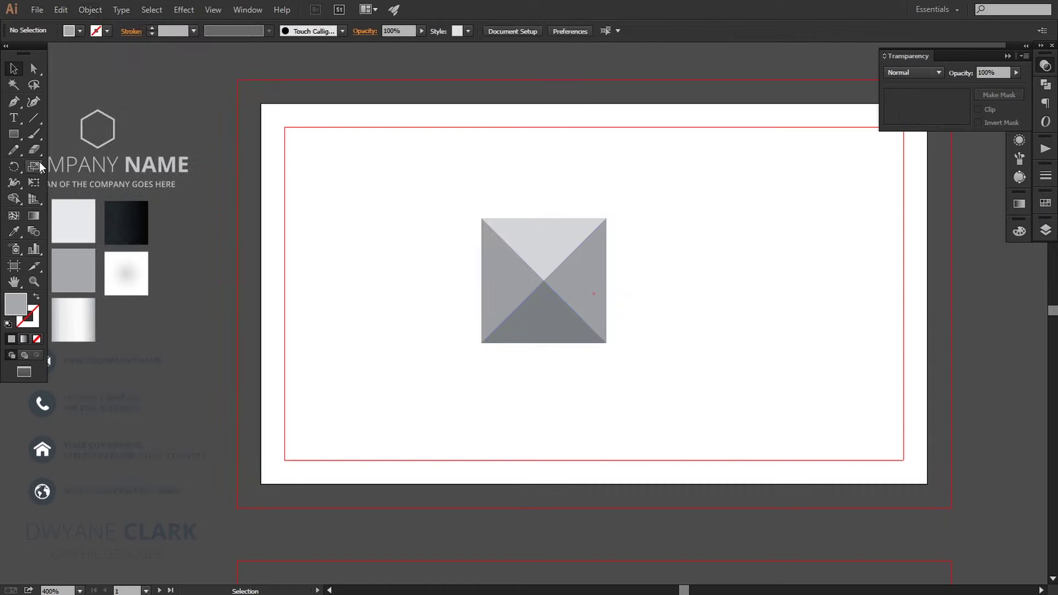
# Draw a rectangle over the whole bleed area and fill it with the dark gradient at 90°.
pyautogui.click(14, 134)
pyautogui.moveTo(330, 207); pyautogui.dragTo(952, 508)
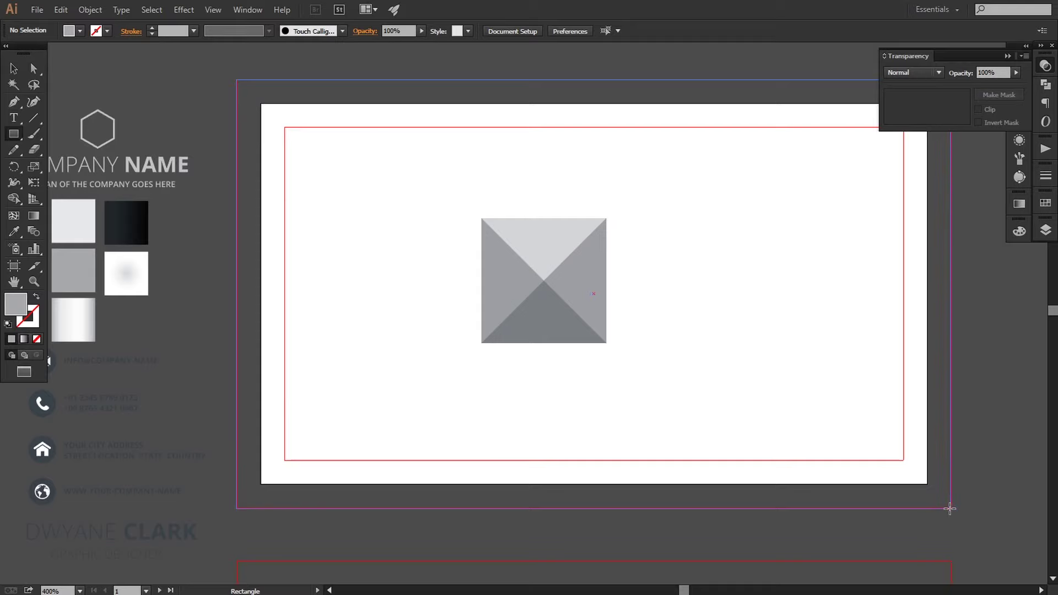
pyautogui.moveTo(949, 508); pyautogui.dragTo(950, 508)
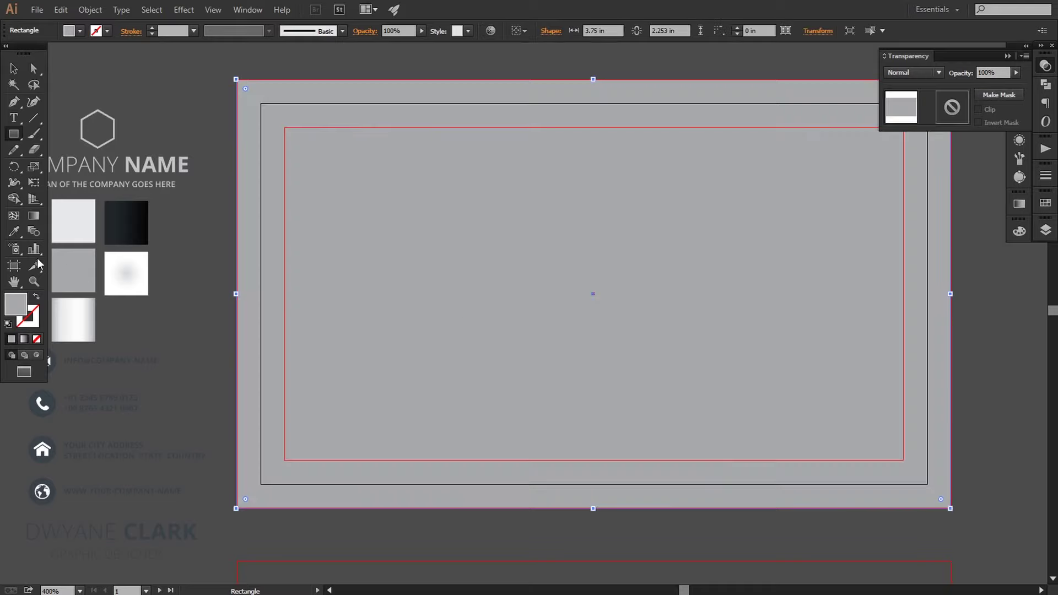
pyautogui.click(14, 231)
pyautogui.click(119, 220)
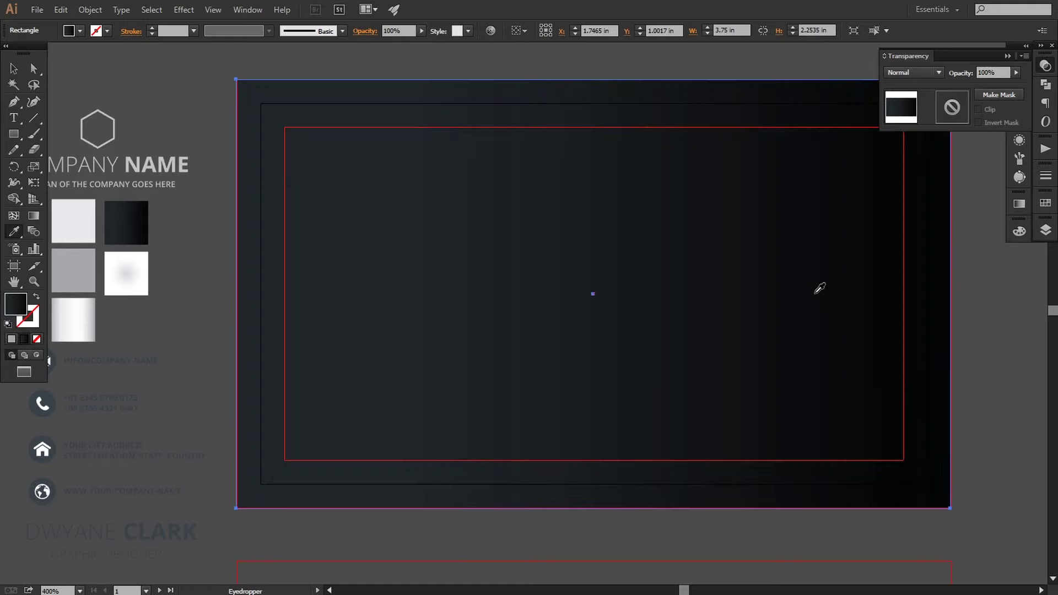
pyautogui.click(1020, 203)
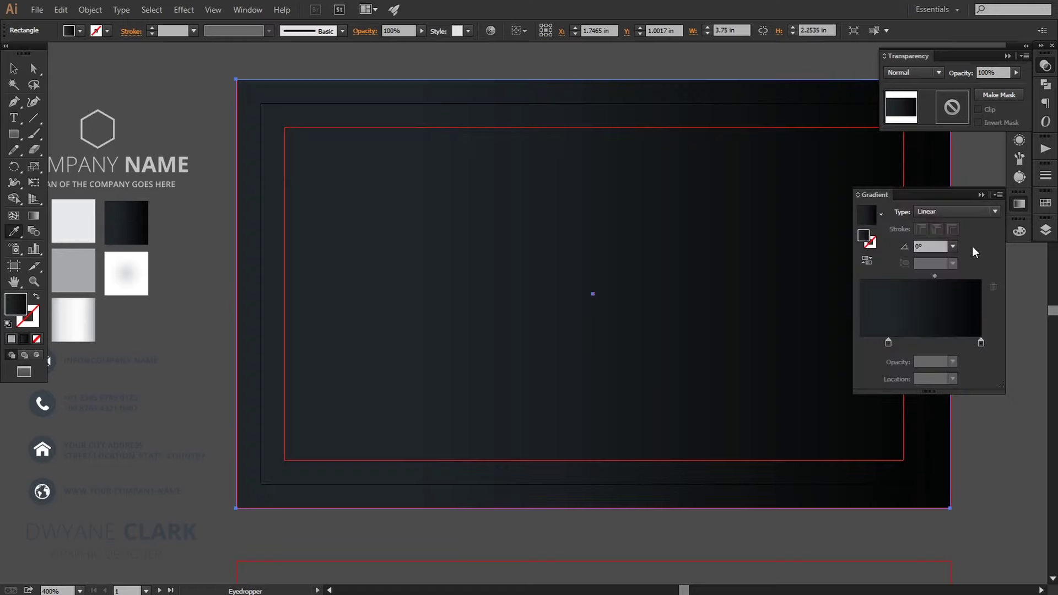
pyautogui.click(867, 260)
pyautogui.write('90')
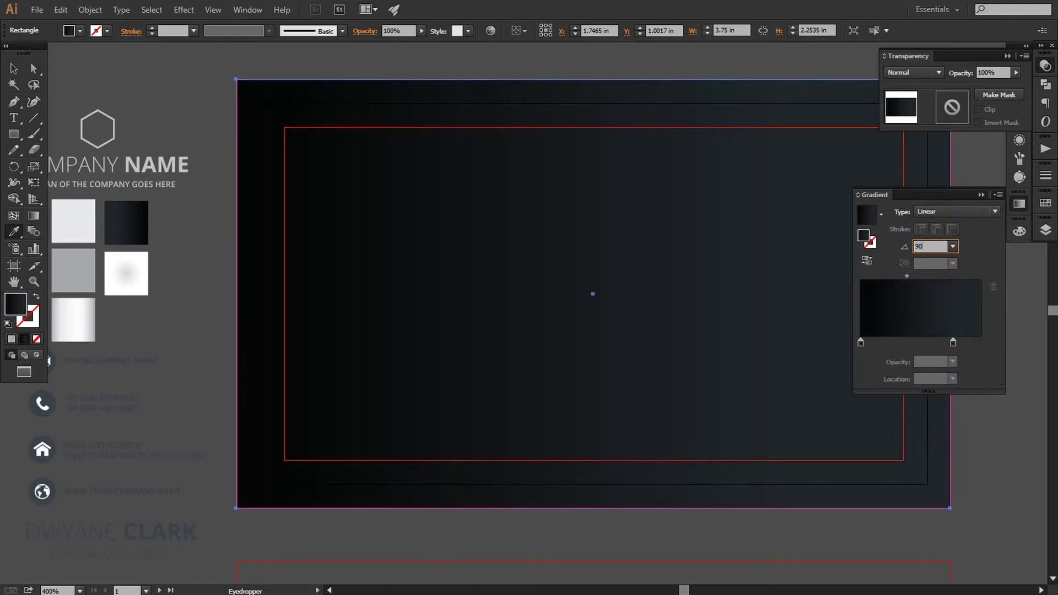
pyautogui.press('Return')
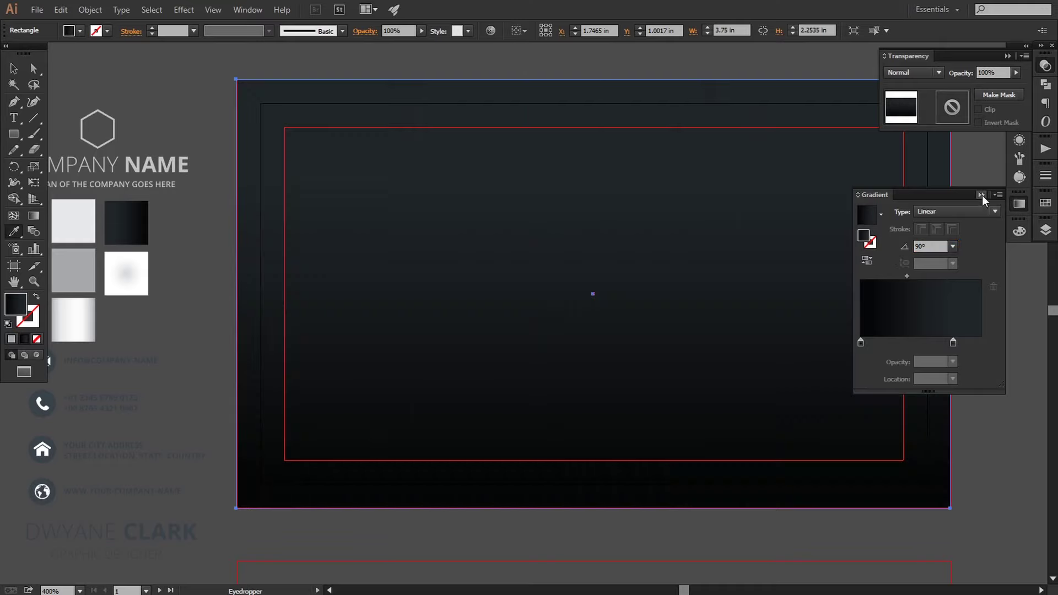
pyautogui.click(982, 195)
# Send the dark gradient rectangle behind the pyramid square.
pyautogui.press('v')
pyautogui.rightClick(477, 354)
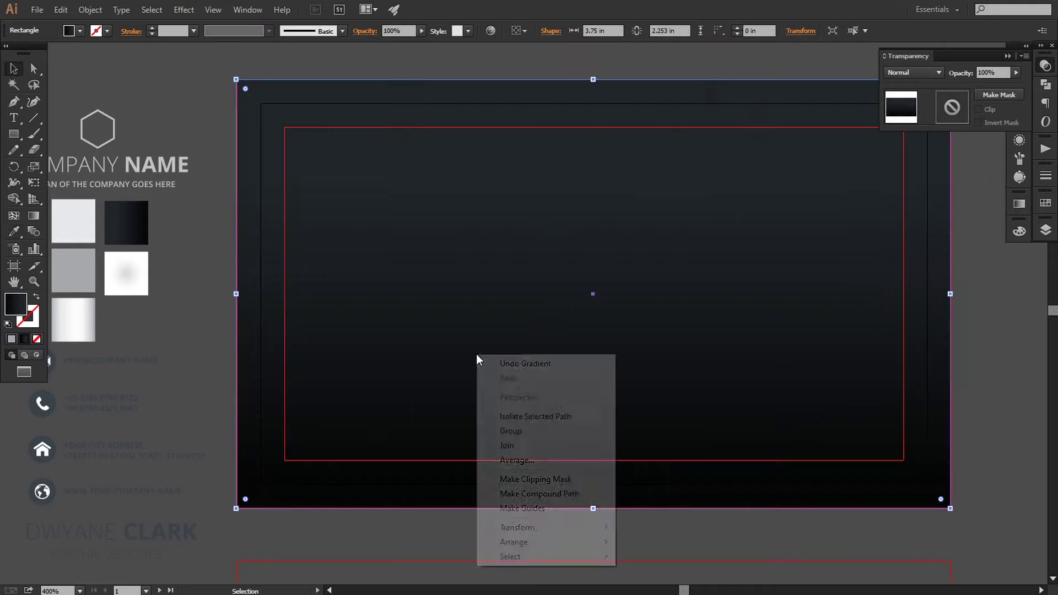
pyautogui.moveTo(514, 542)
pyautogui.click(650, 523)
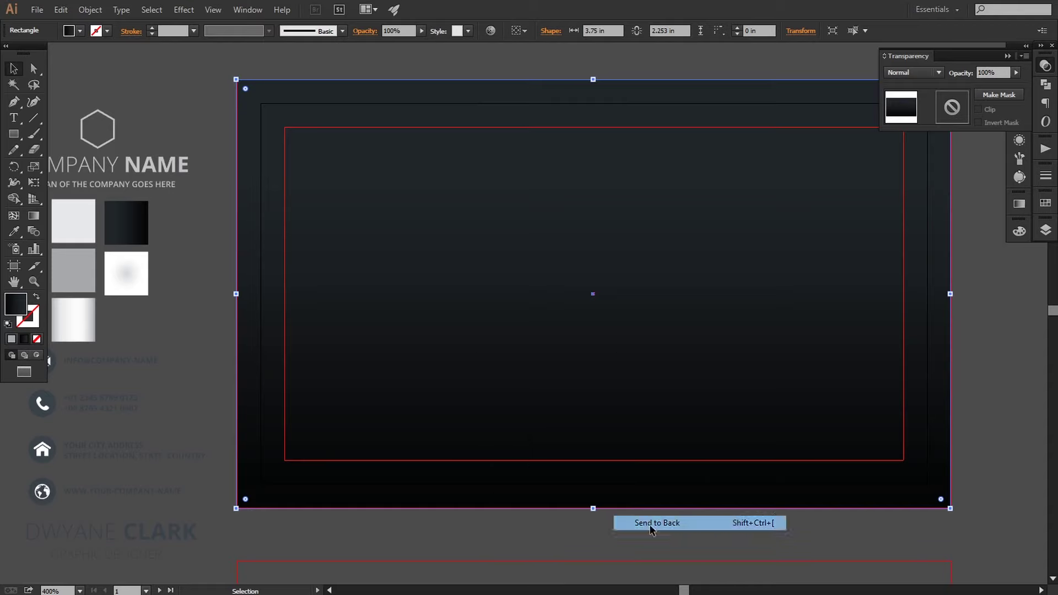
pyautogui.click(111, 84)
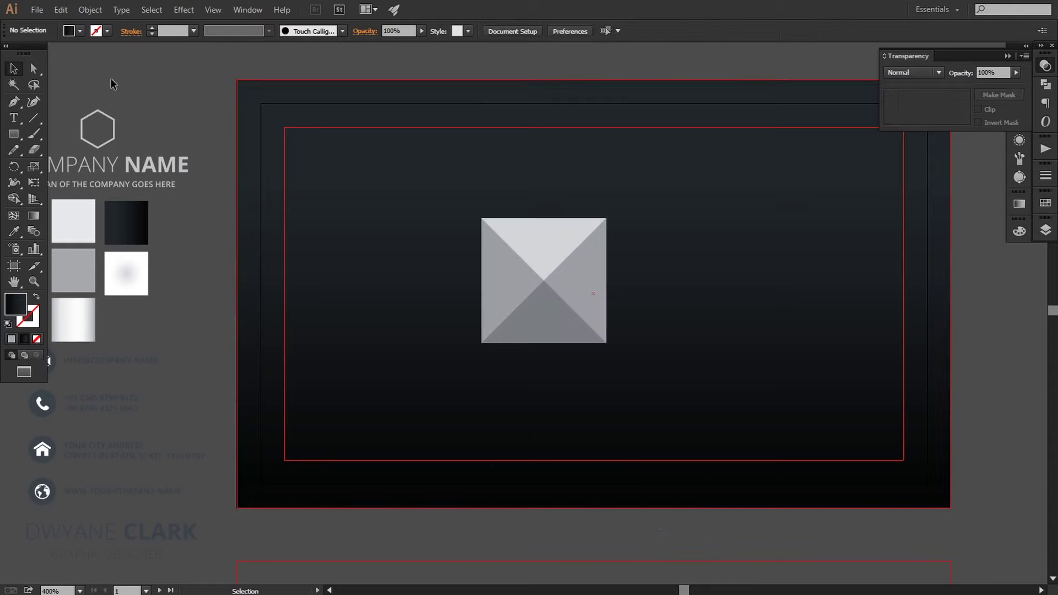
# Move the pyramid square to the front card's top-left bleed corner.
pyautogui.click(514, 257)
pyautogui.moveTo(537, 296)
pyautogui.mouseDown()
pyautogui.moveTo(292, 159)
pyautogui.moveTo(441, 338)
pyautogui.mouseUp()
pyautogui.hotkey('ctrl', '=')
pyautogui.hotkey('ctrl', '=')
pyautogui.hotkey('ctrl', '=')
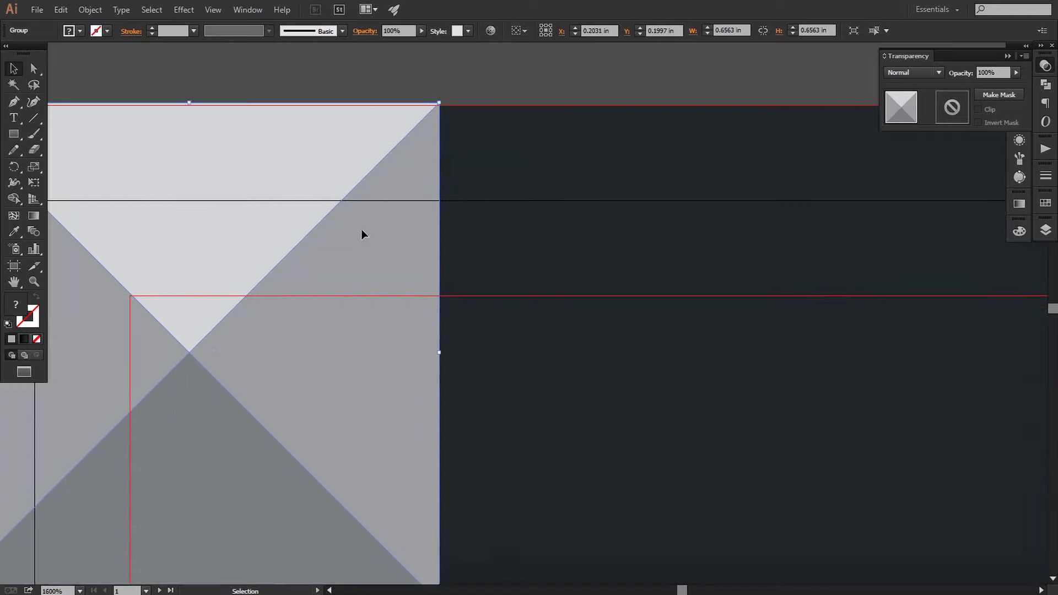
pyautogui.hotkey('ctrl', '=')
pyautogui.moveTo(501, 304)
pyautogui.mouseDown()
pyautogui.moveTo(512, 346)
pyautogui.moveTo(505, 324)
pyautogui.mouseUp()
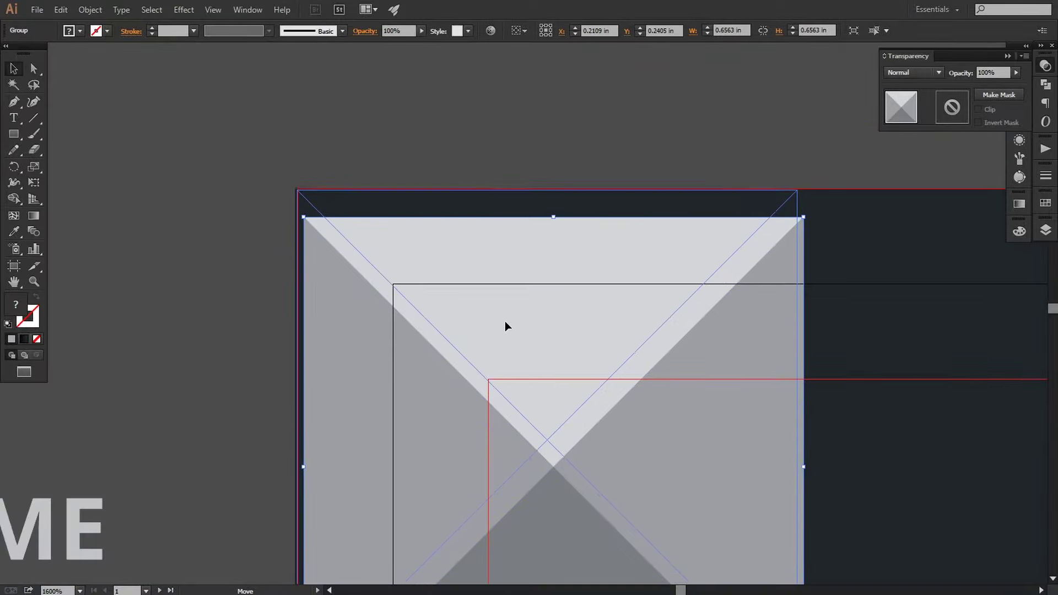
pyautogui.moveTo(505, 324); pyautogui.dragTo(649, 80)
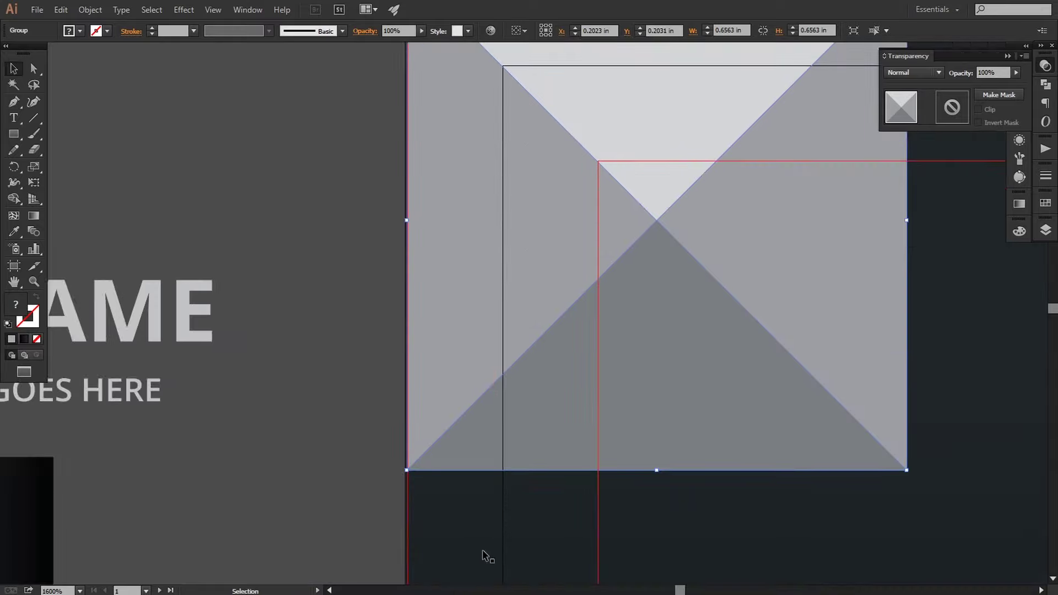
pyautogui.click(480, 556)
# Align the dark background's left edge to the red guide and drag a pyramid tile copy rightward.
pyautogui.moveTo(477, 551); pyautogui.dragTo(508, 385)
pyautogui.hotkey('ctrl', '=')
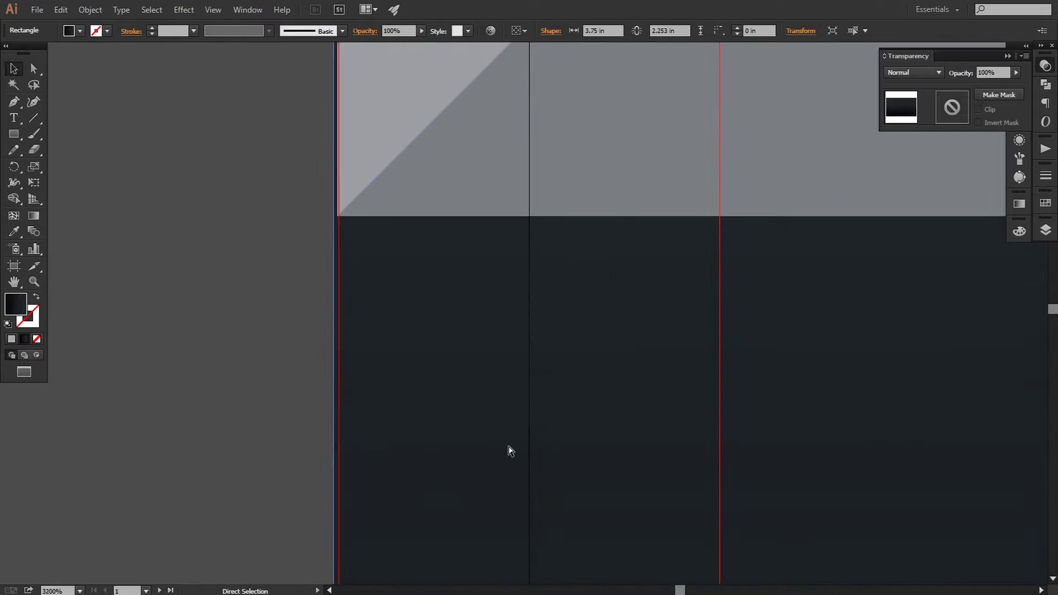
pyautogui.moveTo(504, 307); pyautogui.dragTo(495, 130)
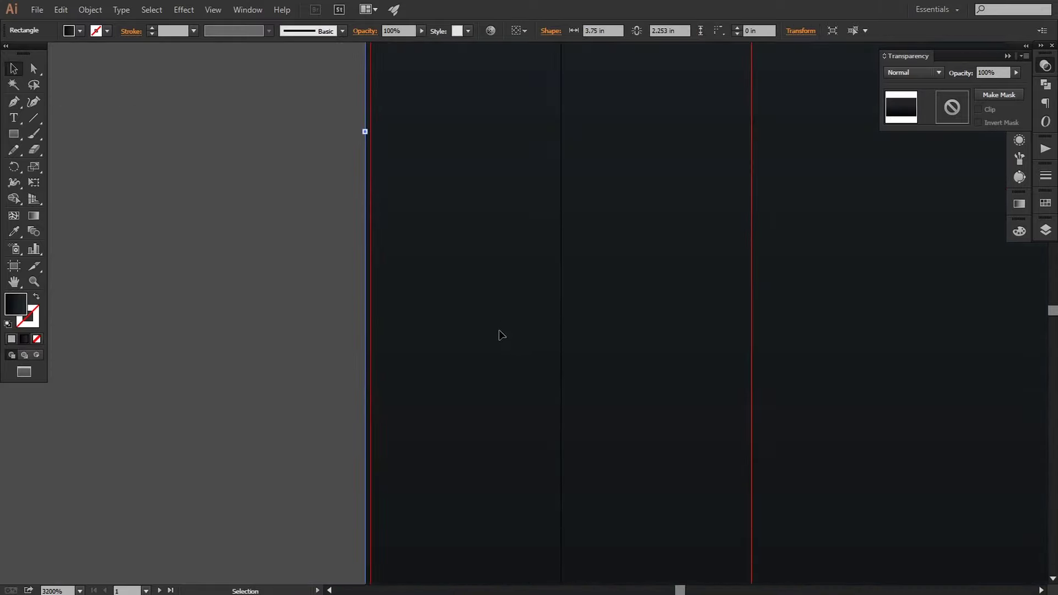
pyautogui.moveTo(367, 132); pyautogui.dragTo(370, 132)
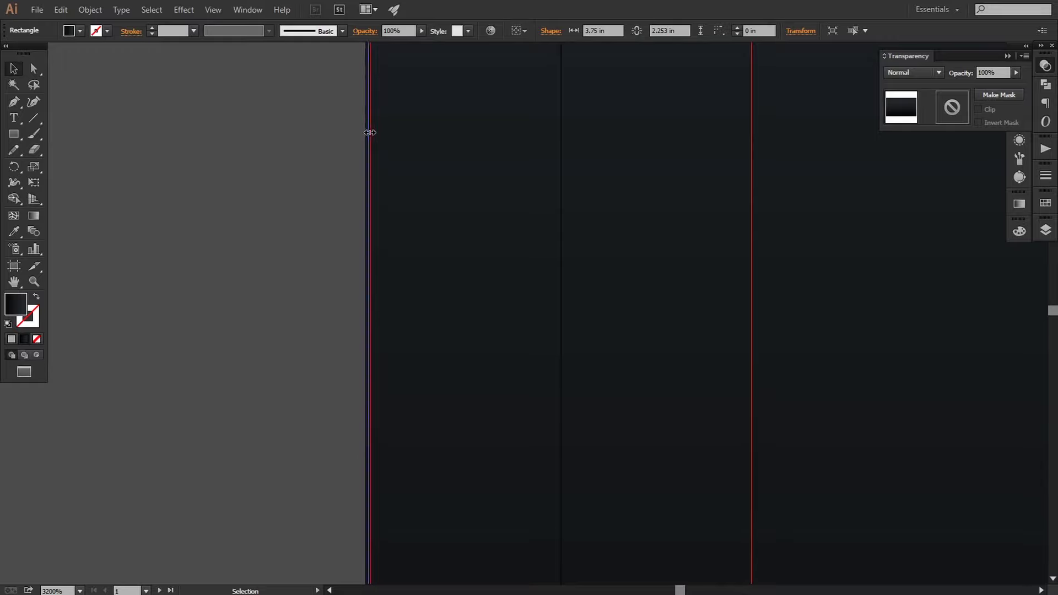
pyautogui.scroll(-5, 477, 365)
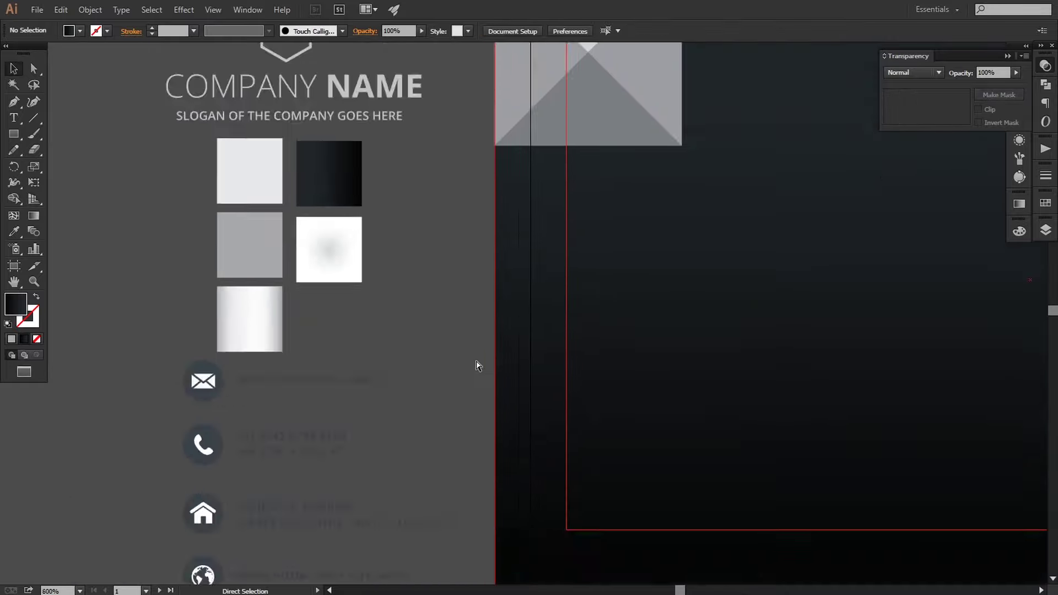
pyautogui.moveTo(564, 340); pyautogui.dragTo(456, 324)
pyautogui.moveTo(390, 223); pyautogui.dragTo(468, 221)
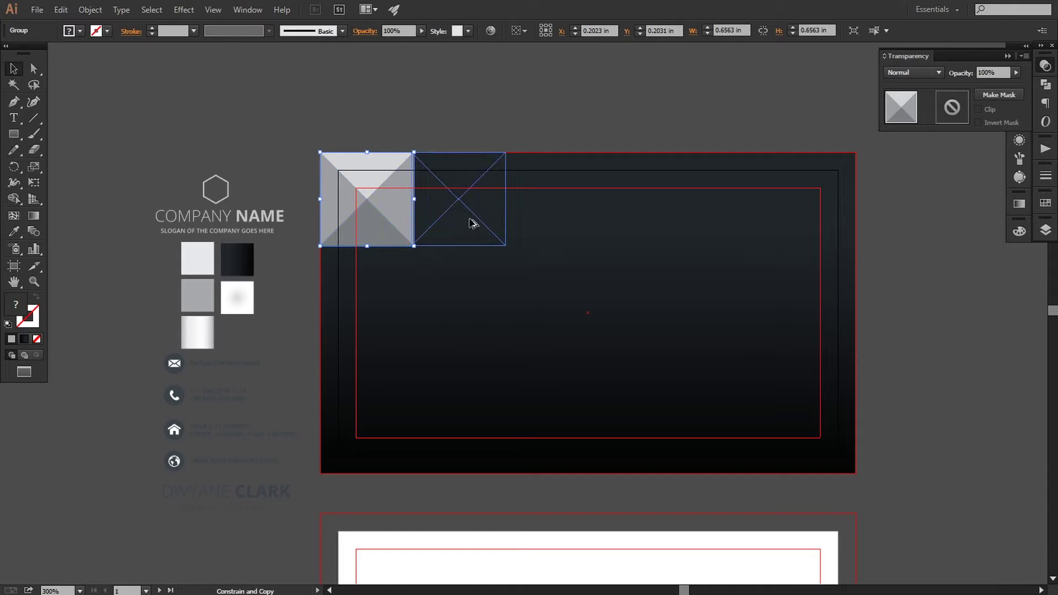
# Replace the misaligned pyramid copy with one butted flush against the original tile.
pyautogui.moveTo(471, 223); pyautogui.dragTo(472, 224)
pyautogui.click(447, 103)
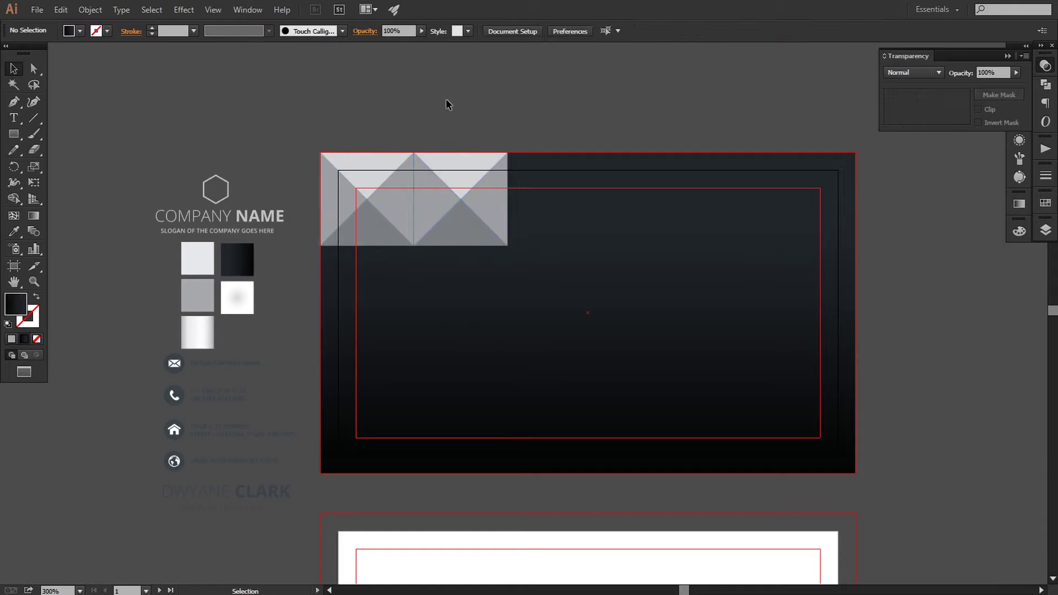
pyautogui.scroll(2, 461, 295)
pyautogui.scroll(2, 503, 432)
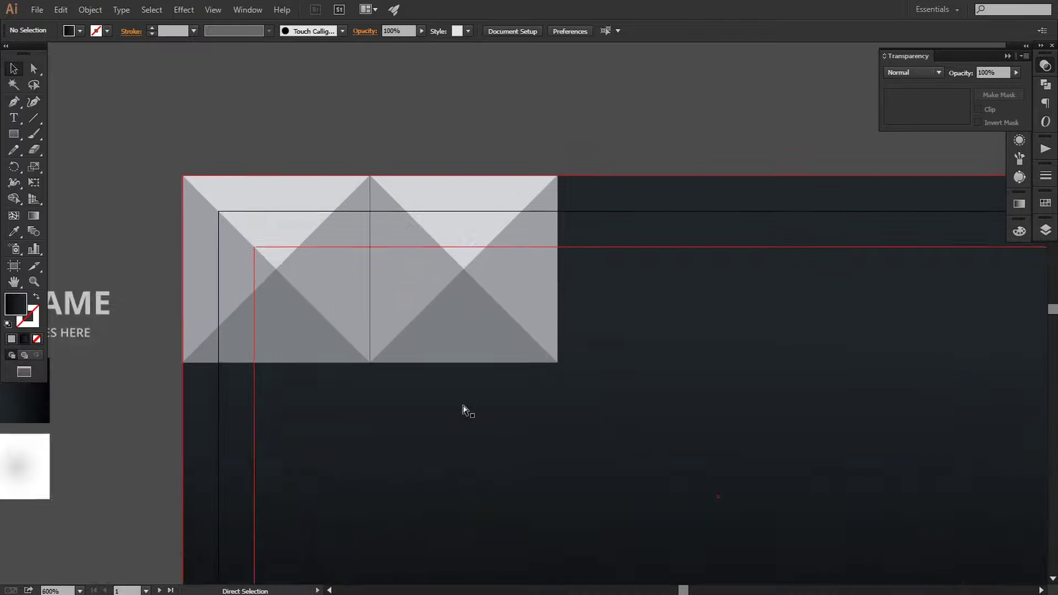
pyautogui.scroll(3, 465, 408)
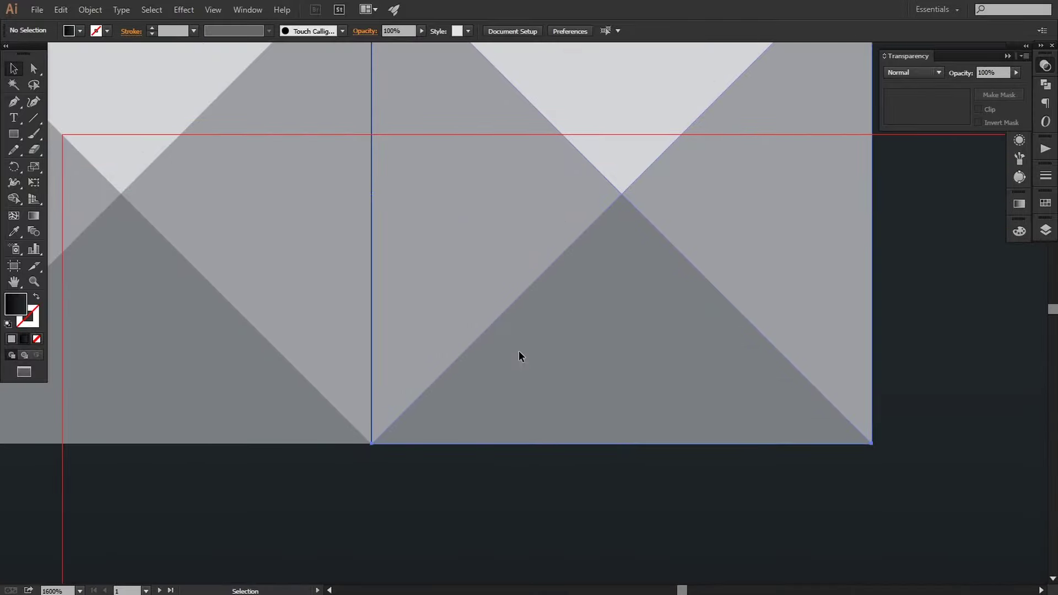
pyautogui.click(518, 351)
pyautogui.press('Delete')
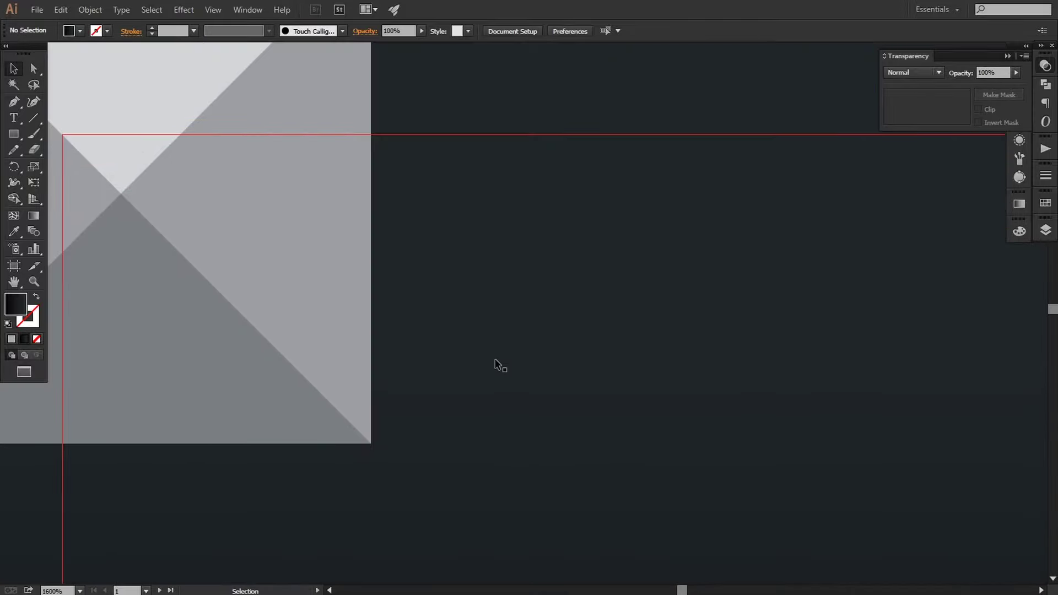
pyautogui.moveTo(386, 353); pyautogui.dragTo(825, 351)
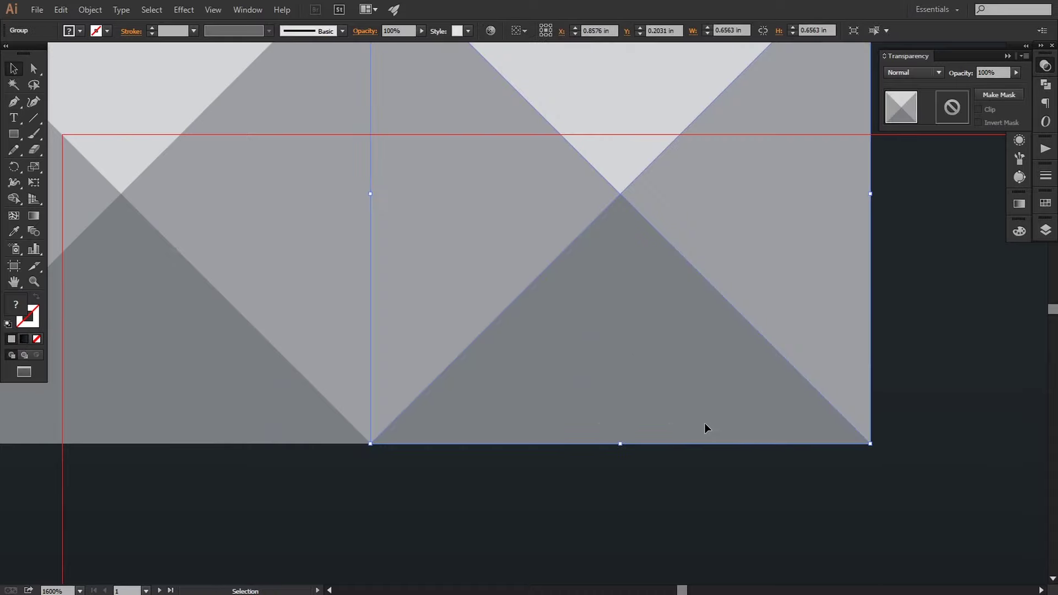
pyautogui.hotkey('ctrl', '-')
pyautogui.hotkey('ctrl', '-')
pyautogui.hotkey('ctrl', '-')
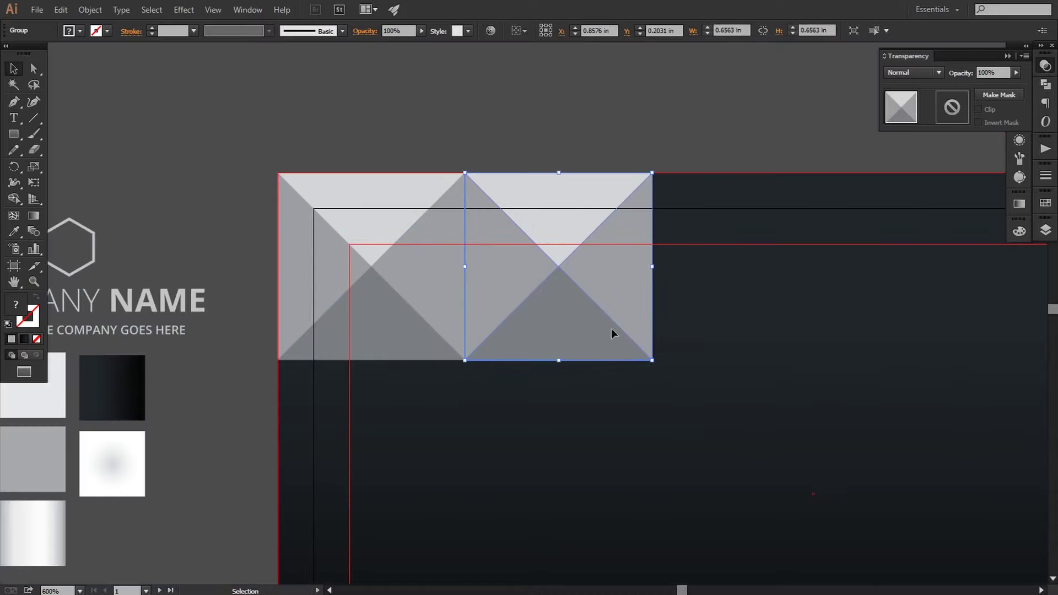
# Repeat the copy with Ctrl+D across the card's top edge, undoing a stray paste.
pyautogui.click(525, 144)
pyautogui.click(560, 298)
pyautogui.hotkey('ctrl', 'd')
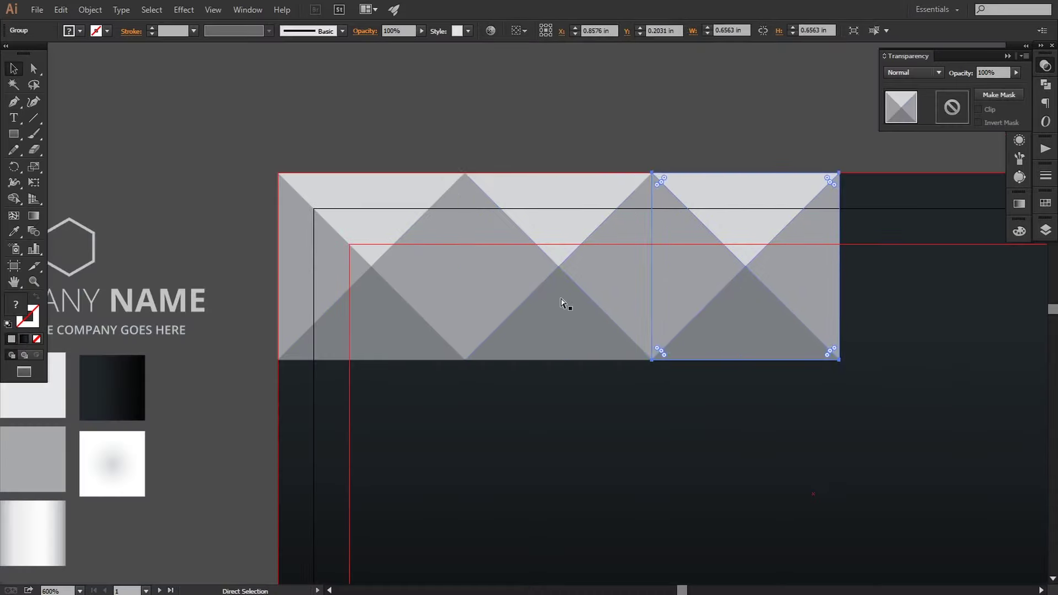
pyautogui.hotkey('ctrl', 'd')
pyautogui.moveTo(701, 355); pyautogui.dragTo(475, 357)
pyautogui.hotkey('ctrl', 'd')
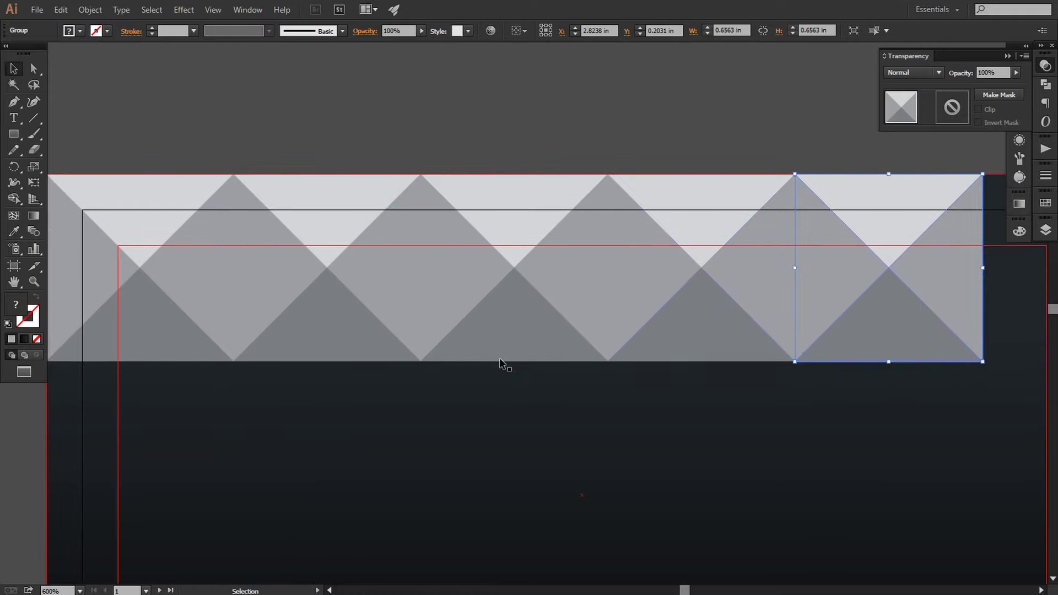
pyautogui.moveTo(619, 366); pyautogui.dragTo(507, 368)
pyautogui.hotkey('ctrl', 'v')
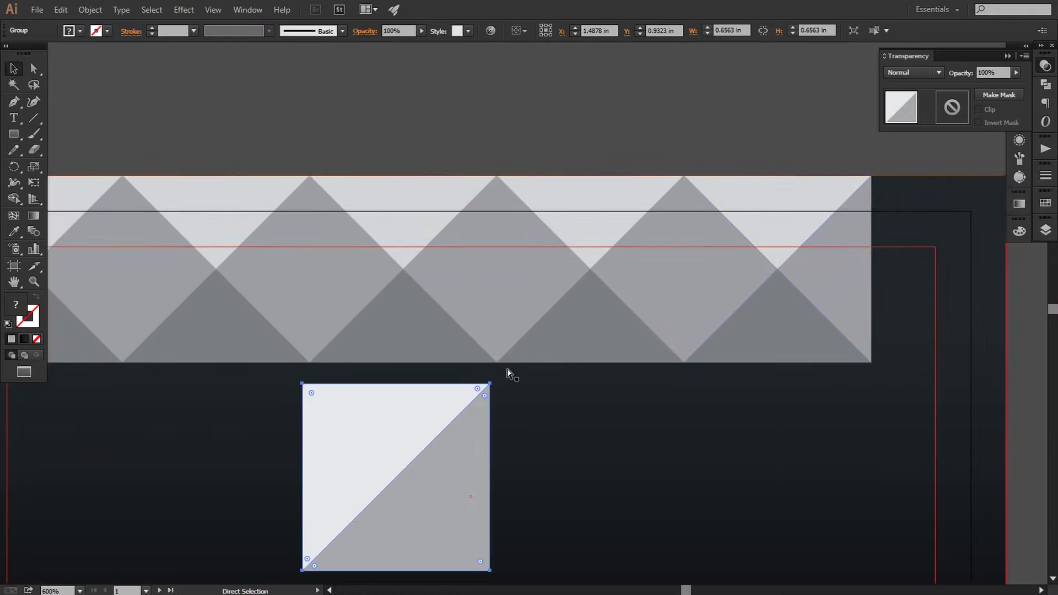
pyautogui.hotkey('ctrl', 'z')
pyautogui.hotkey('ctrl', 'd')
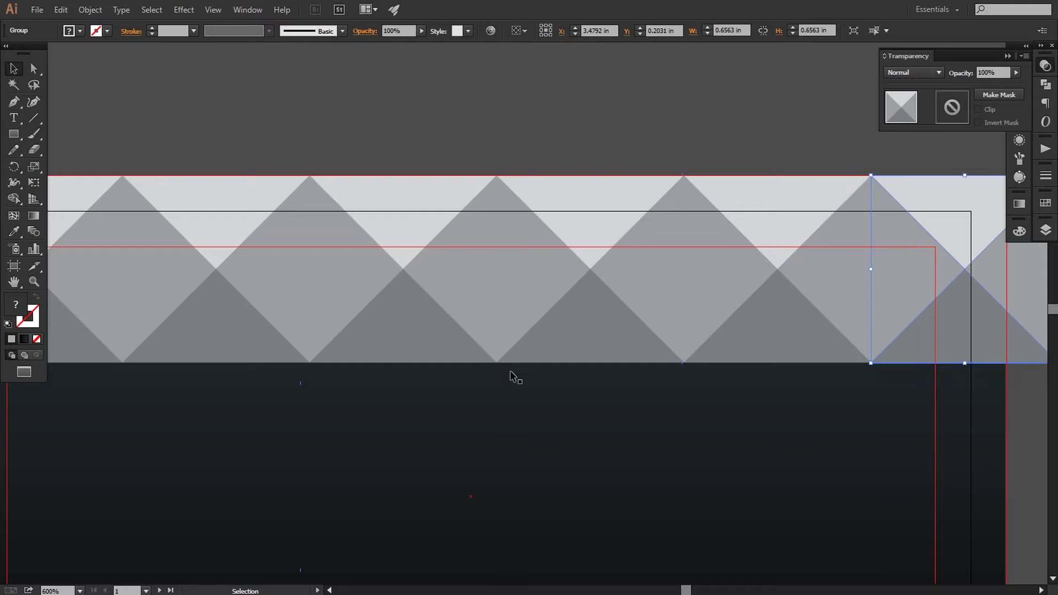
pyautogui.hotkey('ctrl', '-')
pyautogui.hotkey('ctrl', '-')
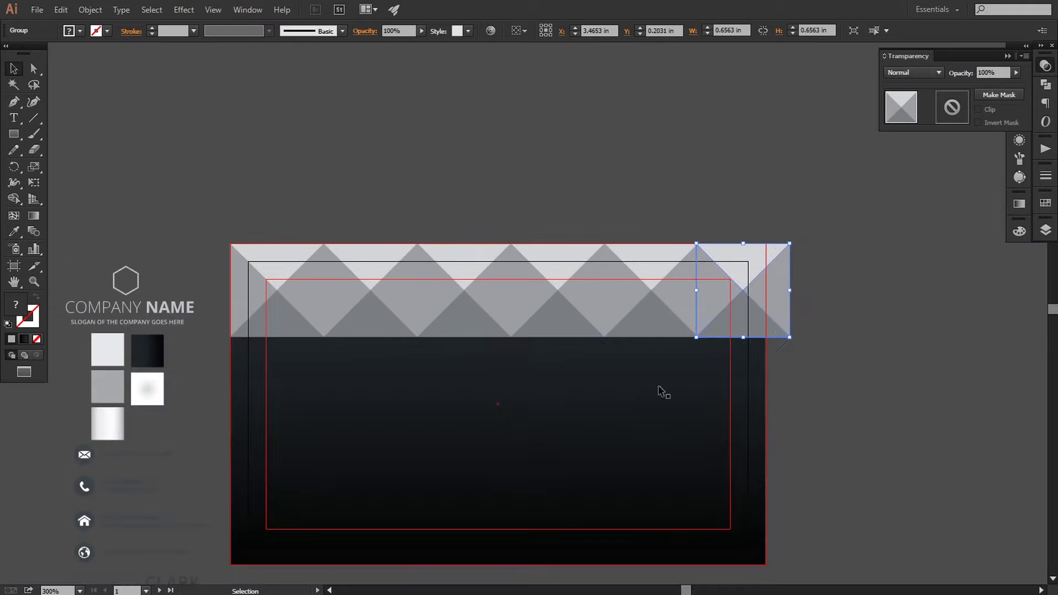
# Copy the five-tile pyramid row directly beneath itself.
pyautogui.keyDown('shift'); pyautogui.click(668, 319); pyautogui.keyUp('shift')
pyautogui.keyDown('shift'); pyautogui.click(587, 310); pyautogui.keyUp('shift')
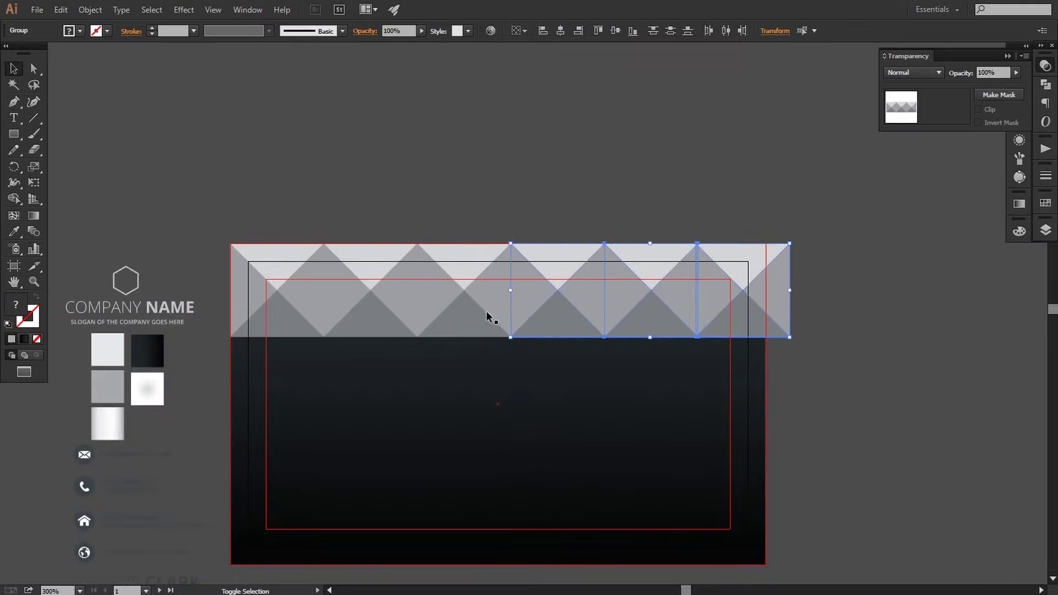
pyautogui.keyDown('shift'); pyautogui.click(491, 315); pyautogui.keyUp('shift')
pyautogui.keyDown('shift'); pyautogui.click(384, 310); pyautogui.keyUp('shift')
pyautogui.keyDown('shift'); pyautogui.click(285, 321); pyautogui.keyUp('shift')
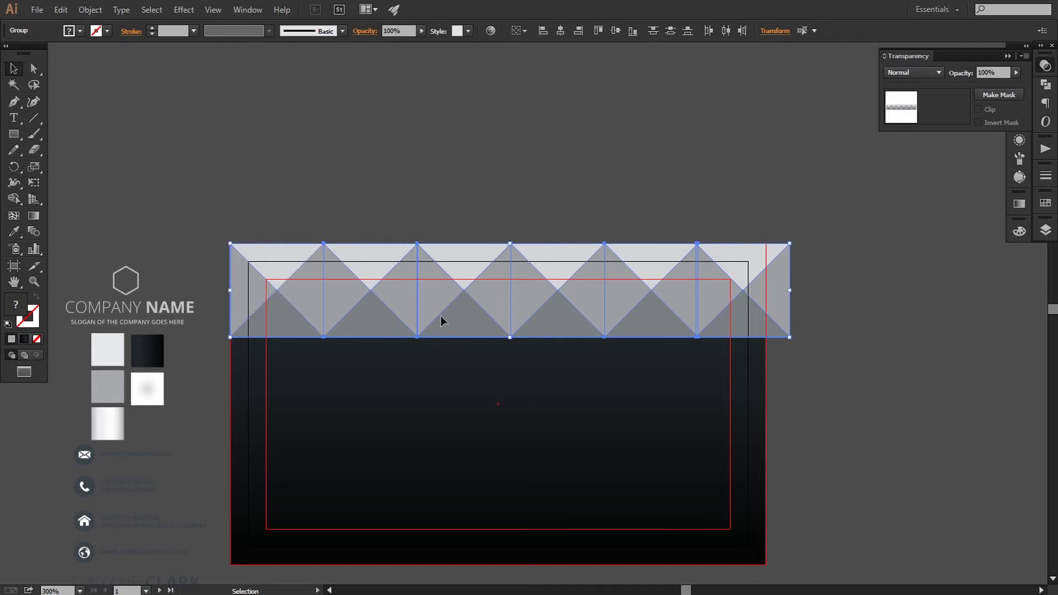
pyautogui.moveTo(442, 319); pyautogui.dragTo(448, 413)
pyautogui.click(842, 389)
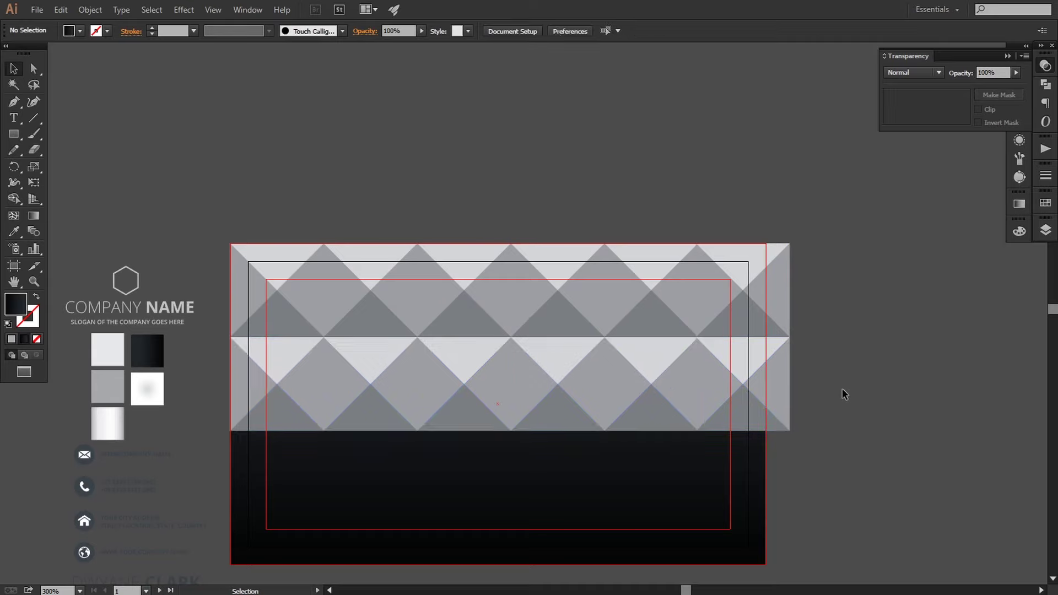
# Duplicate the lower pyramid row one more row down with Ctrl+D.
pyautogui.click(623, 383)
pyautogui.keyDown('shift'); pyautogui.click(739, 400); pyautogui.keyUp('shift')
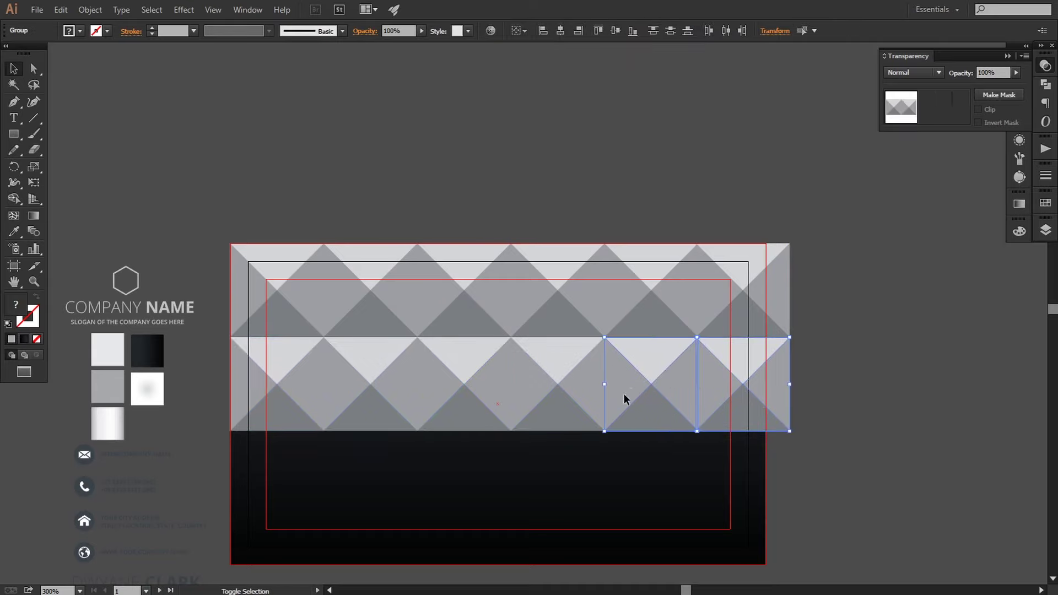
pyautogui.keyDown('shift'); pyautogui.click(539, 397); pyautogui.keyUp('shift')
pyautogui.keyDown('shift'); pyautogui.click(463, 398); pyautogui.keyUp('shift')
pyautogui.keyDown('shift'); pyautogui.click(393, 398); pyautogui.keyUp('shift')
pyautogui.keyDown('shift'); pyautogui.click(278, 405); pyautogui.keyUp('shift')
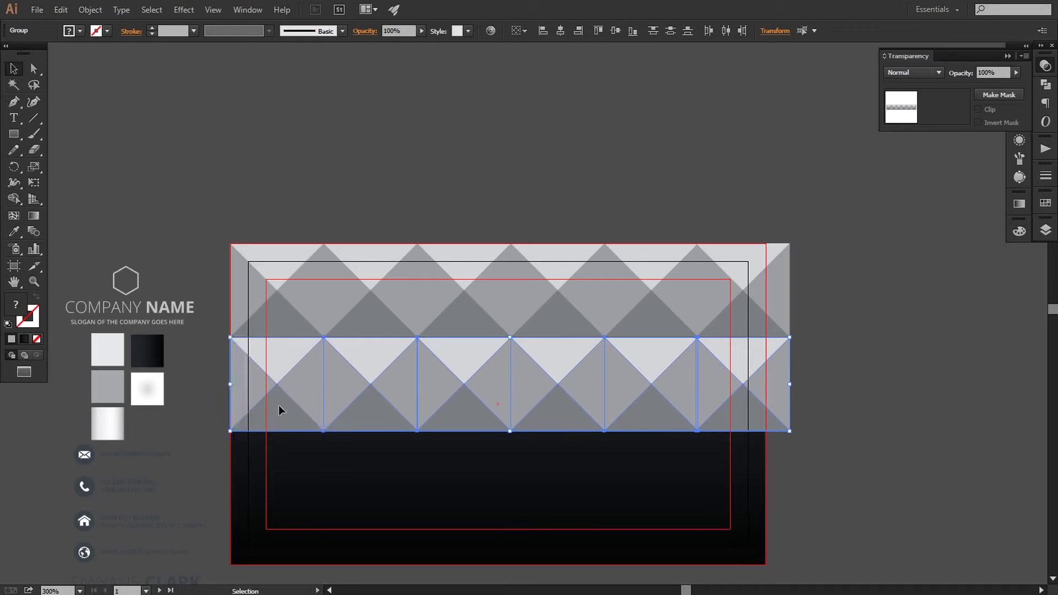
pyautogui.hotkey('ctrl', 'd')
pyautogui.hotkey('ctrl', 'd')
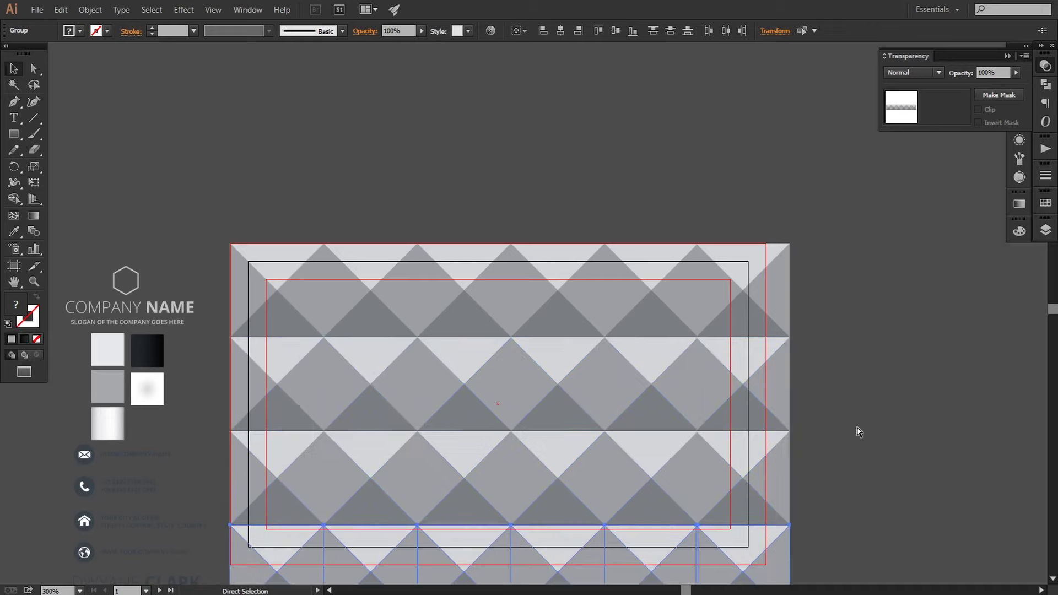
# Start selecting every pyramid tile across the bottom, middle and top rows.
pyautogui.scroll(-2, 803, 373)
pyautogui.click(801, 343)
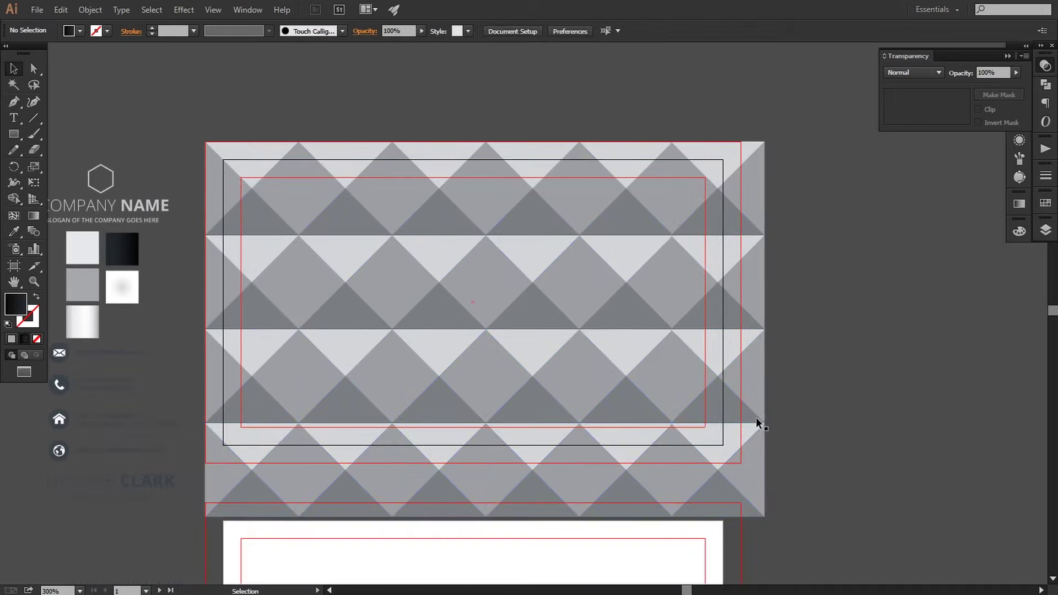
pyautogui.click(711, 457)
pyautogui.keyDown('shift'); pyautogui.click(606, 467); pyautogui.keyUp('shift')
pyautogui.keyDown('shift'); pyautogui.click(518, 467); pyautogui.keyUp('shift')
pyautogui.keyDown('shift'); pyautogui.click(431, 468); pyautogui.keyUp('shift')
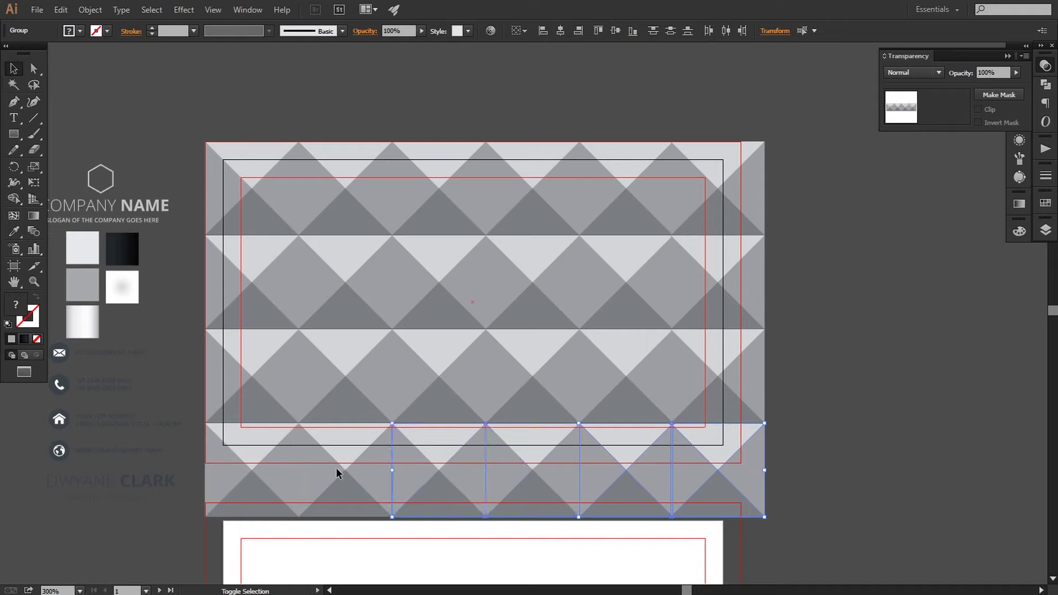
pyautogui.keyDown('shift'); pyautogui.click(337, 468); pyautogui.keyUp('shift')
pyautogui.keyDown('shift'); pyautogui.click(237, 472); pyautogui.keyUp('shift')
pyautogui.keyDown('shift'); pyautogui.click(265, 352); pyautogui.keyUp('shift')
pyautogui.keyDown('shift'); pyautogui.click(256, 312); pyautogui.keyUp('shift')
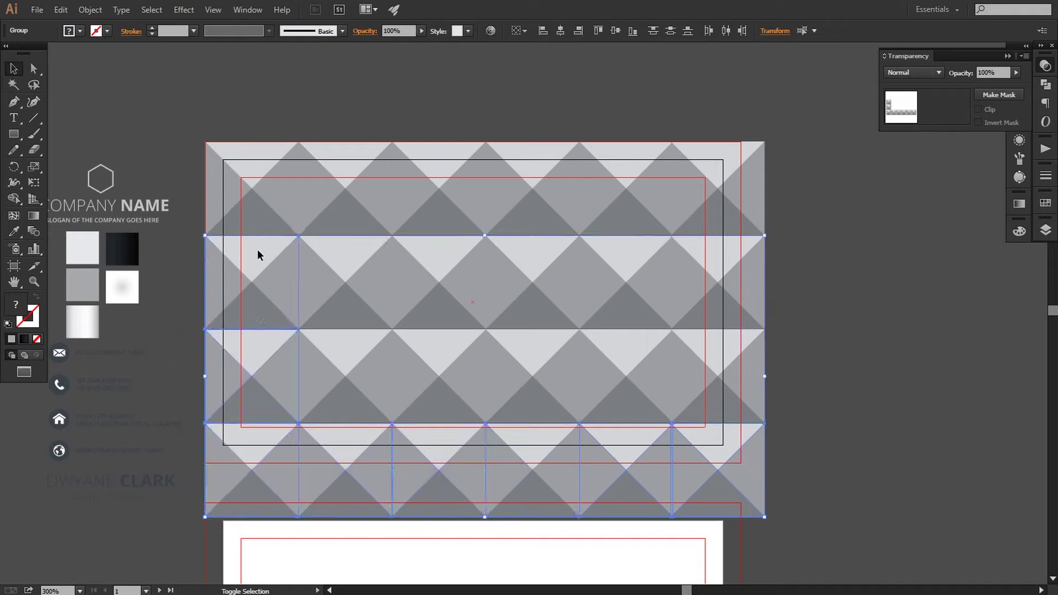
pyautogui.keyDown('shift'); pyautogui.click(379, 184); pyautogui.keyUp('shift')
pyautogui.keyDown('shift'); pyautogui.click(358, 285); pyautogui.keyUp('shift')
# Add the remaining pyramid tiles to the selection and group them.
pyautogui.keyDown('shift'); pyautogui.click(380, 342); pyautogui.keyUp('shift')
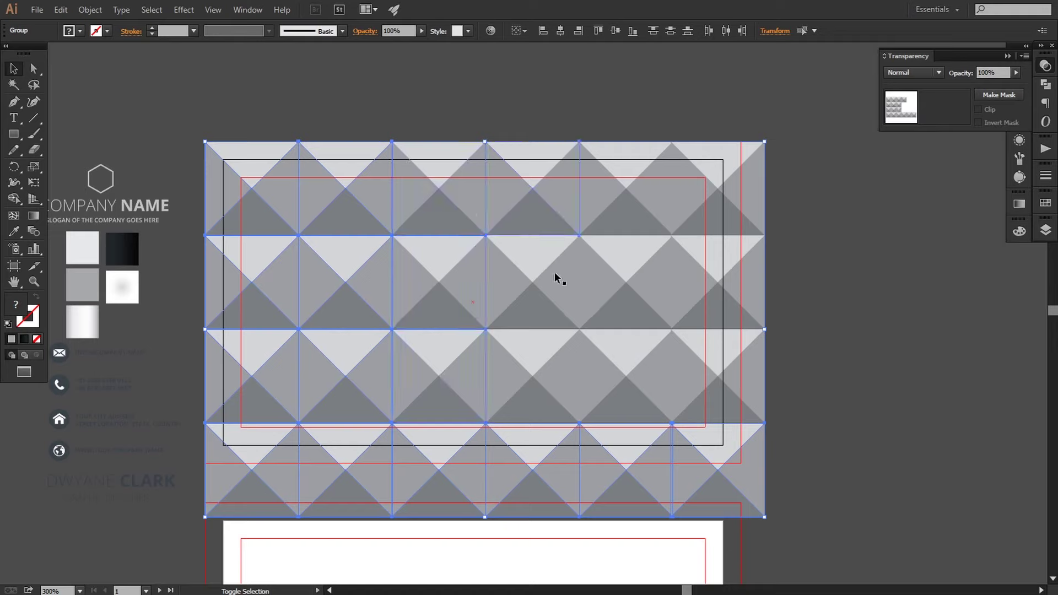
pyautogui.keyDown('shift'); pyautogui.click(567, 371); pyautogui.keyUp('shift')
pyautogui.keyDown('shift'); pyautogui.click(634, 380); pyautogui.keyUp('shift')
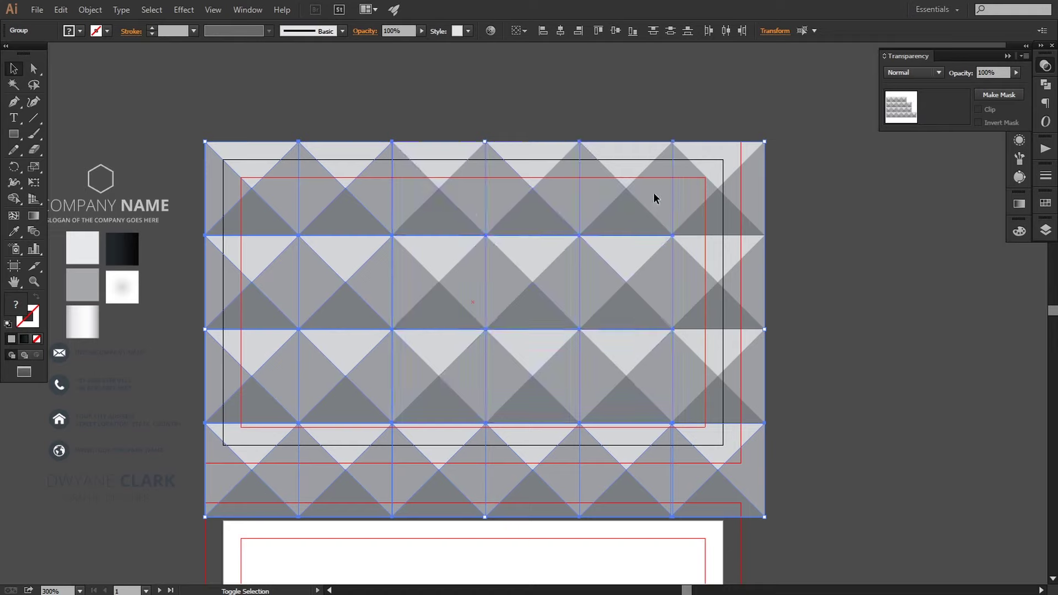
pyautogui.keyDown('shift'); pyautogui.click(715, 280); pyautogui.keyUp('shift')
pyautogui.keyDown('shift'); pyautogui.click(718, 368); pyautogui.keyUp('shift')
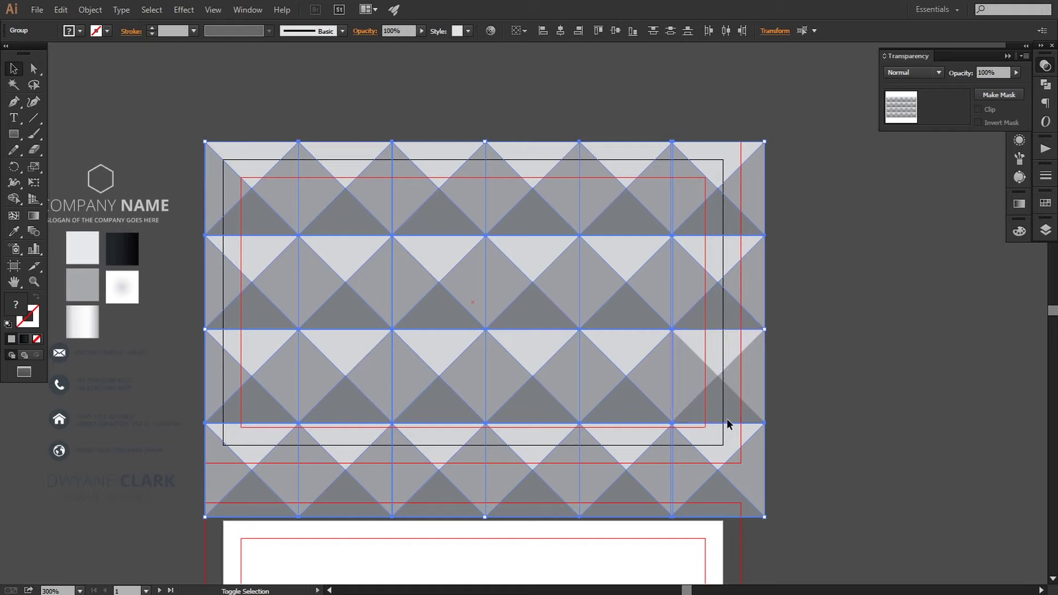
pyautogui.click(89, 9)
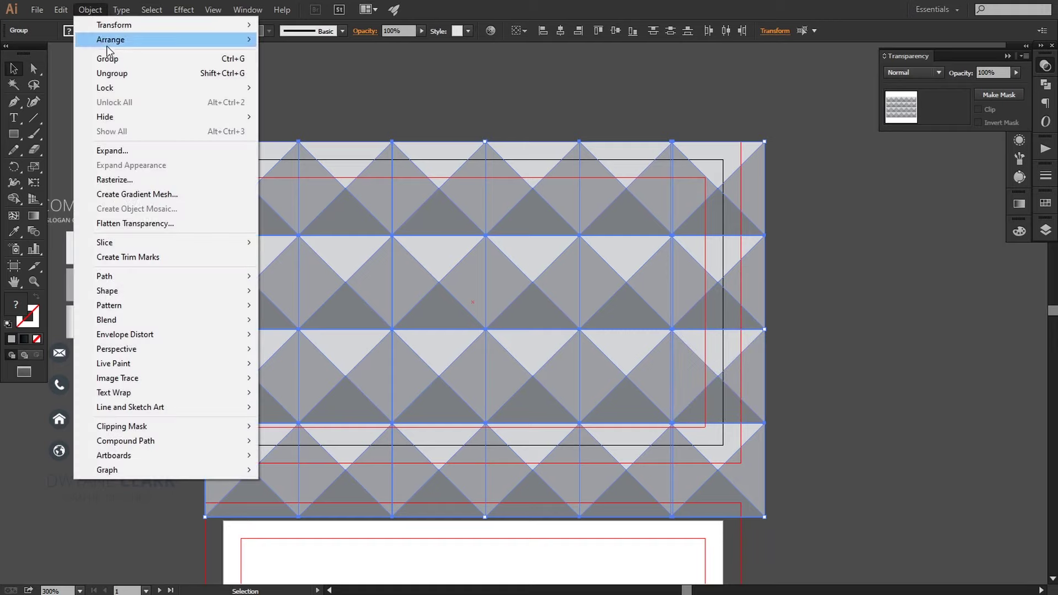
pyautogui.click(107, 58)
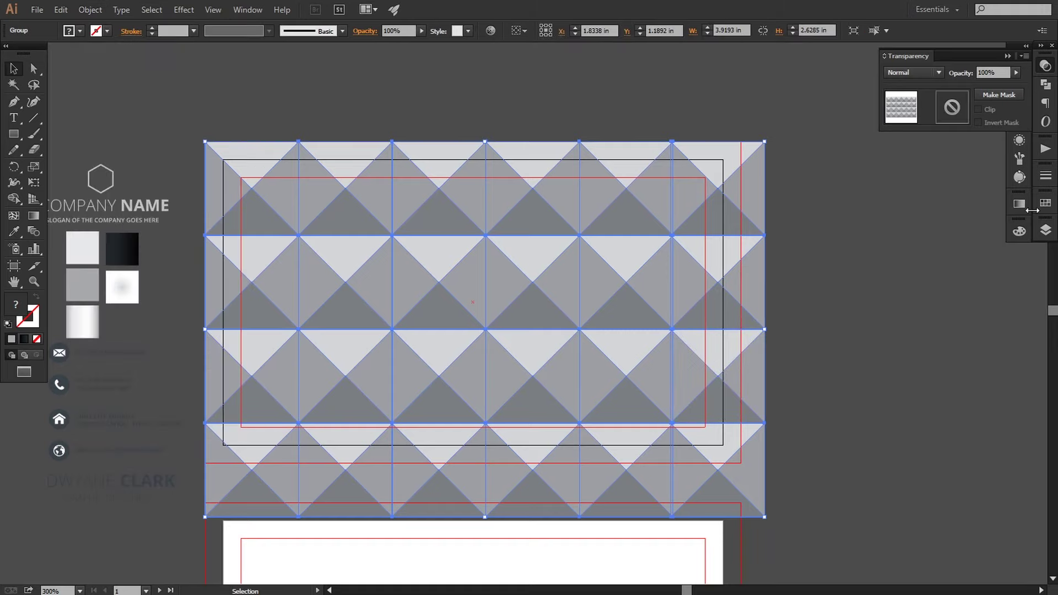
# Show the Layers panel and move the pattern group up to cover the bleed.
pyautogui.click(1046, 231)
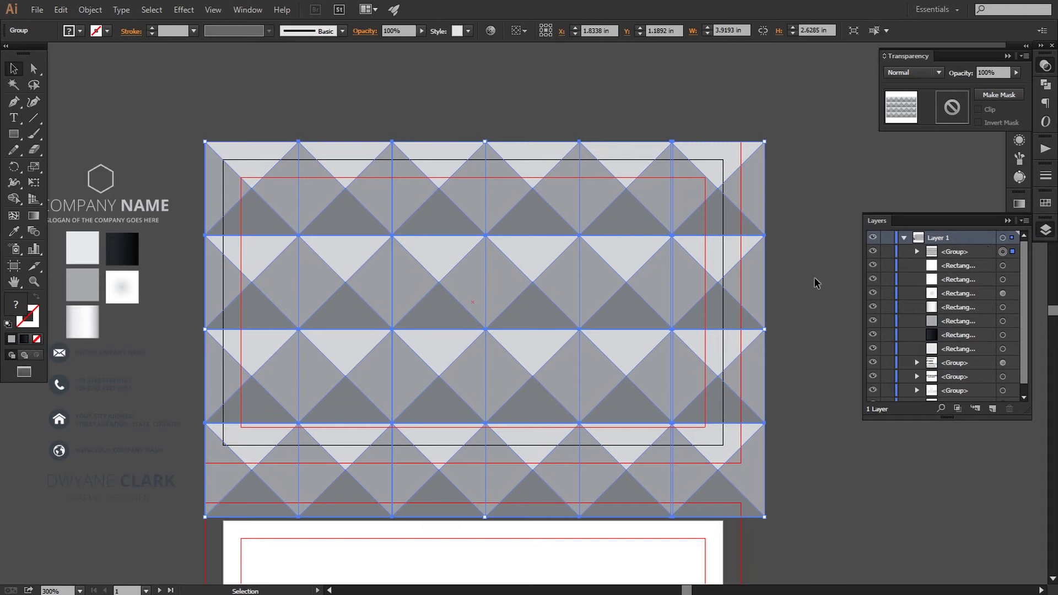
pyautogui.click(796, 298)
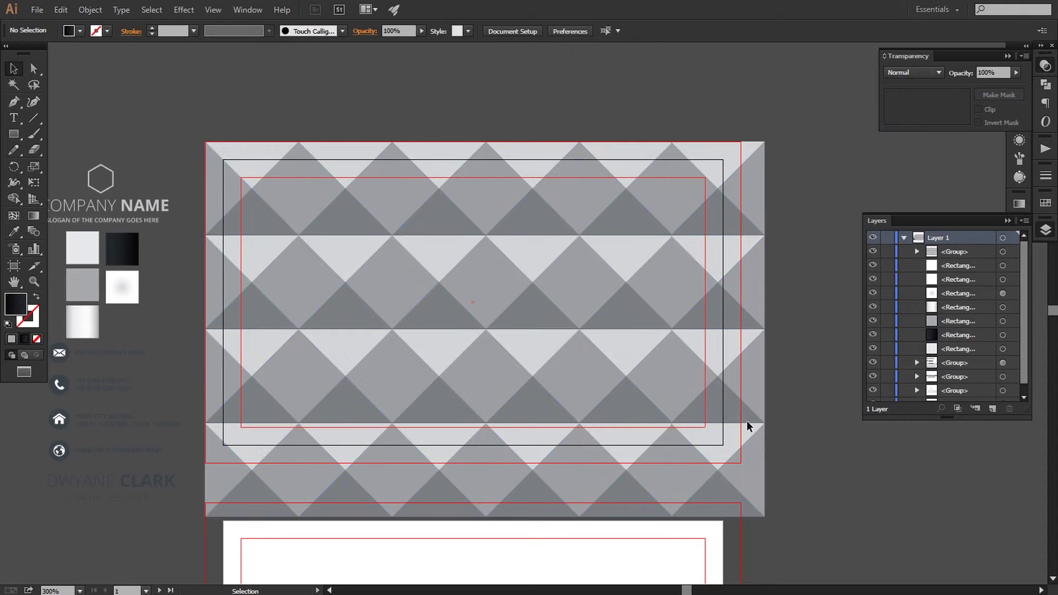
pyautogui.moveTo(750, 426); pyautogui.dragTo(743, 402)
# Draw a dark gradient rectangle spanning the front card's bleed area.
pyautogui.click(799, 449)
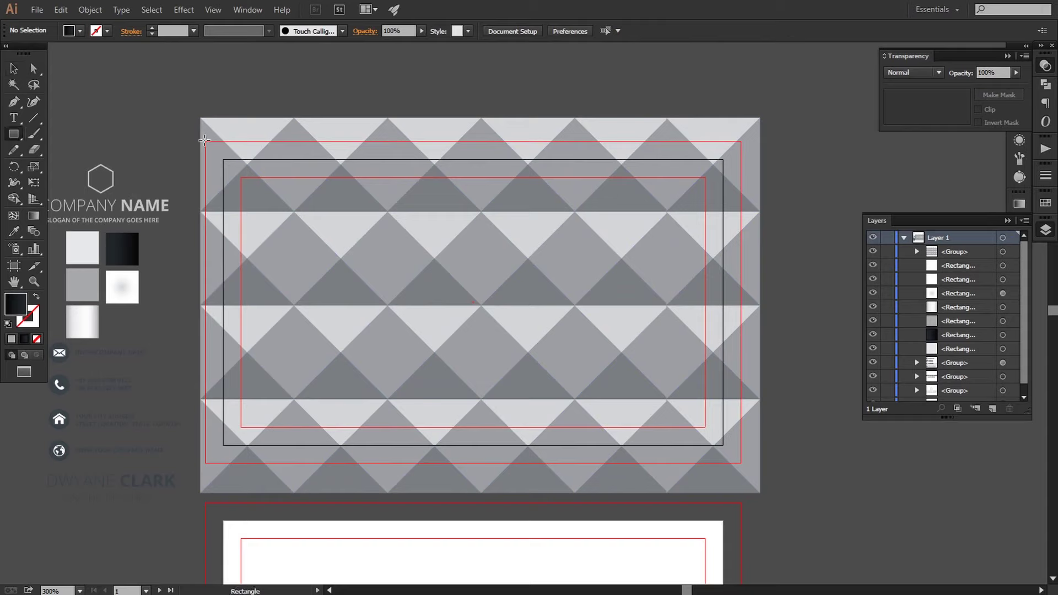
pyautogui.moveTo(205, 142); pyautogui.dragTo(740, 463)
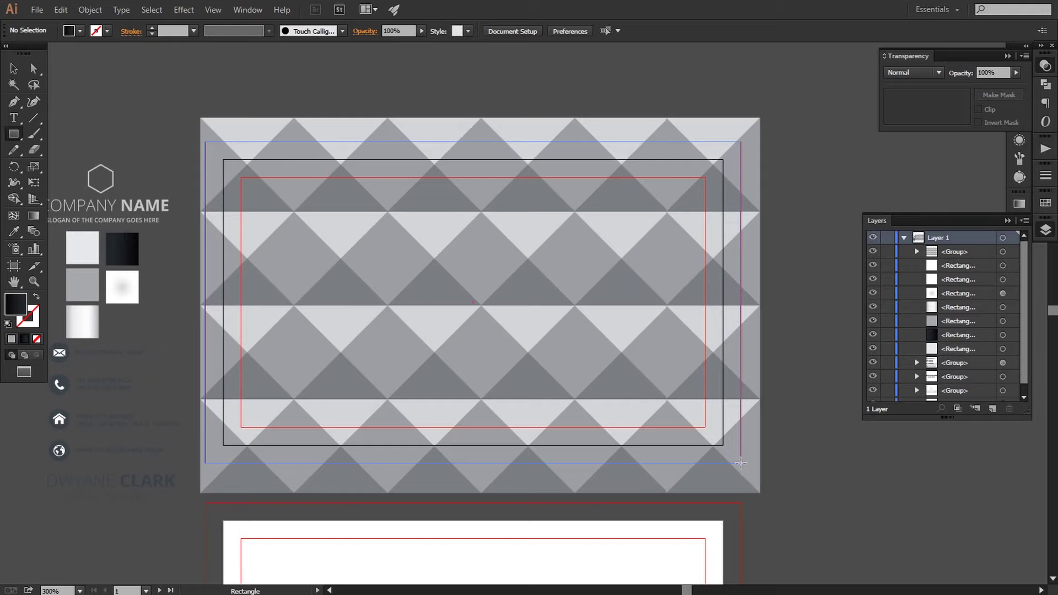
pyautogui.moveTo(741, 463); pyautogui.dragTo(740, 463)
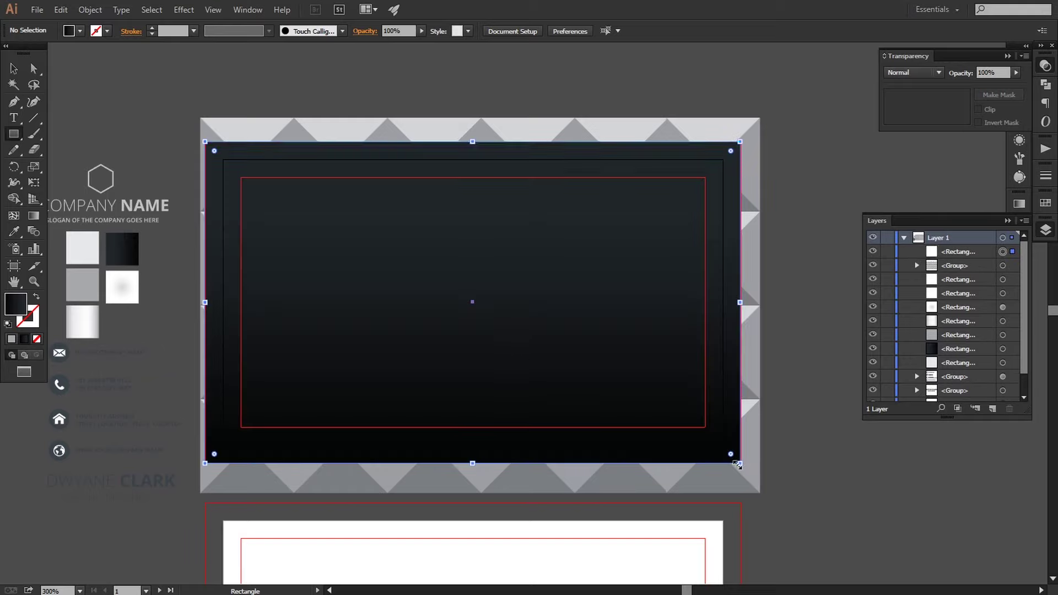
pyautogui.moveTo(322, 259); pyautogui.dragTo(493, 265)
pyautogui.press('v')
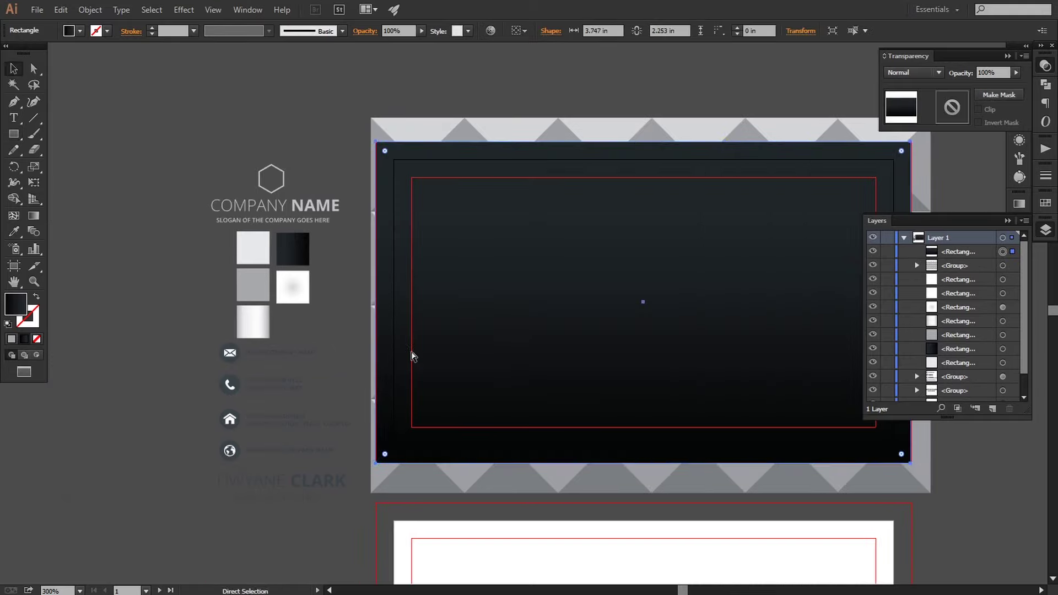
# Align the dark rectangle's top edge with the card's top edge.
pyautogui.scroll(2, 301, 347)
pyautogui.scroll(2, 301, 347)
pyautogui.moveTo(137, 327); pyautogui.dragTo(548, 367)
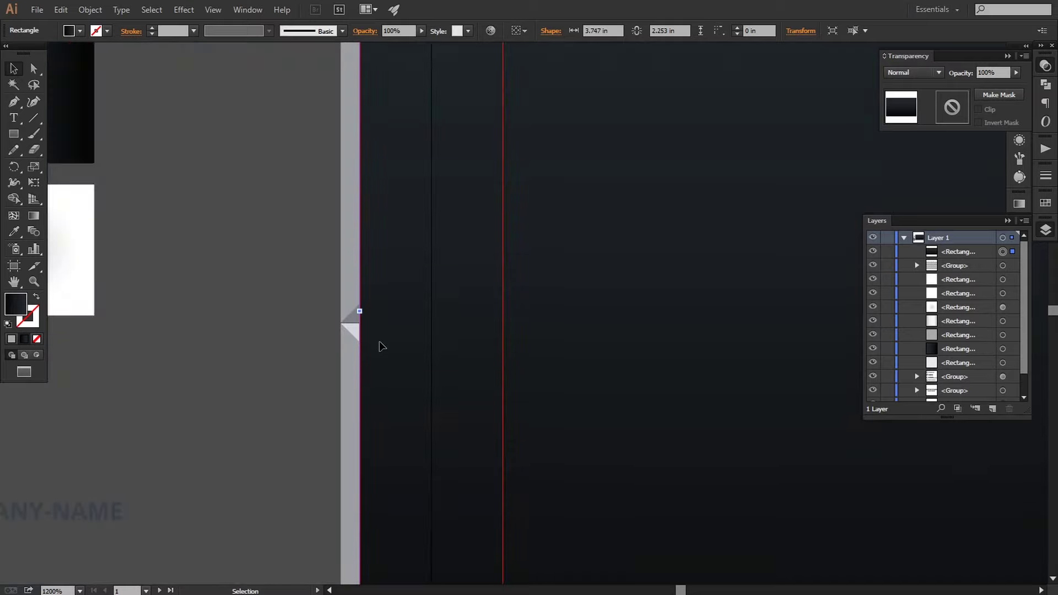
pyautogui.moveTo(379, 347); pyautogui.dragTo(364, 505)
pyautogui.scroll(5, 439, 482)
pyautogui.hscroll(2, 489, 402)
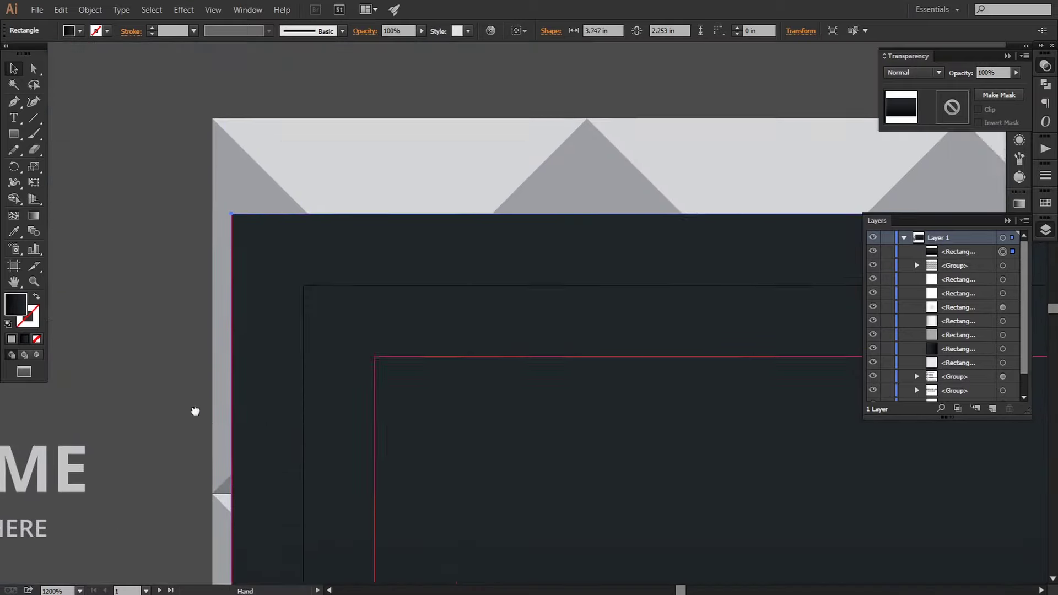
pyautogui.hscroll(4, 497, 338)
pyautogui.scroll(2, 685, 324)
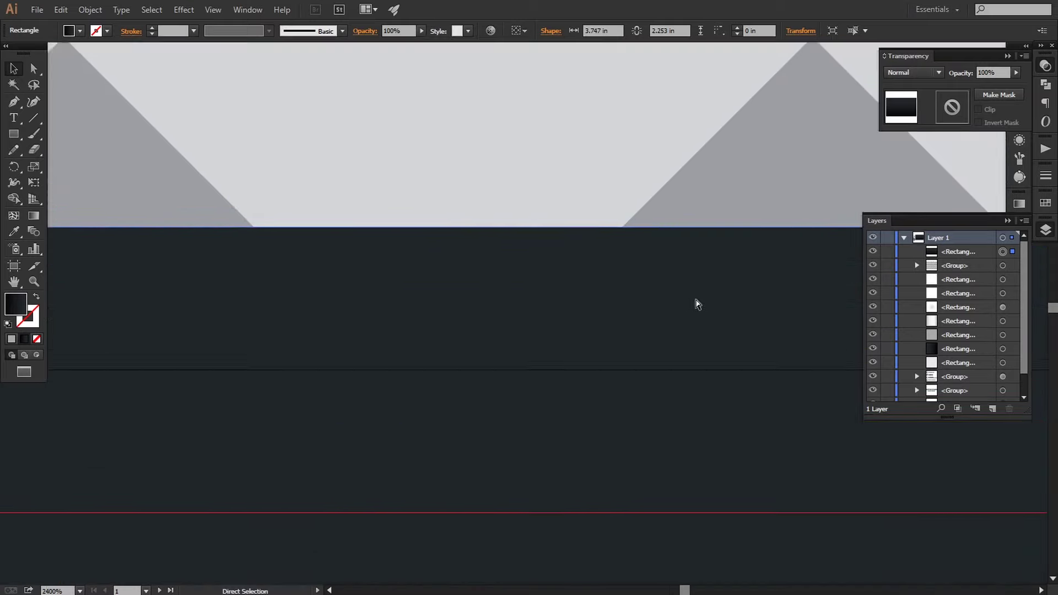
pyautogui.scroll(1, 694, 302)
pyautogui.moveTo(828, 186)
pyautogui.mouseDown()
pyautogui.moveTo(828, 211)
pyautogui.moveTo(827, 185)
pyautogui.mouseUp()
# Snap the rectangle's right edge onto the card boundary.
pyautogui.scroll(-4, 690, 368)
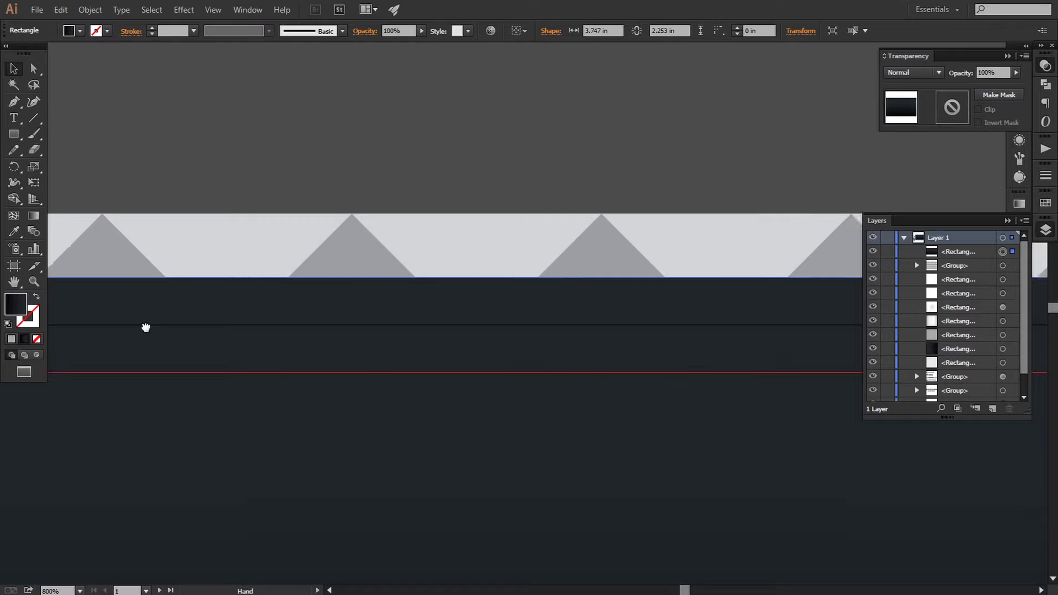
pyautogui.moveTo(145, 328); pyautogui.dragTo(602, 408)
pyautogui.scroll(2, 603, 409)
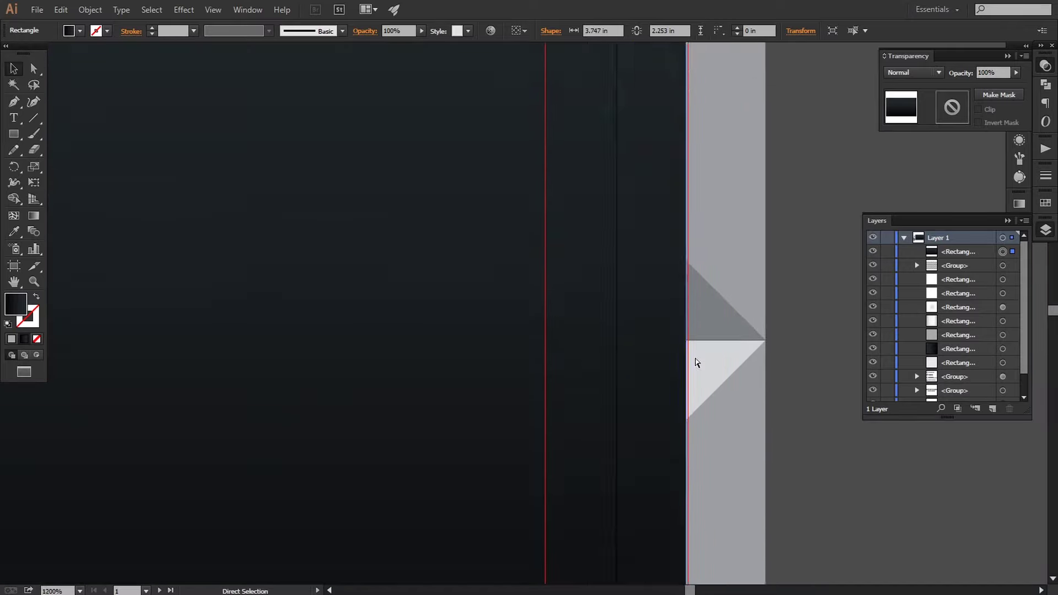
pyautogui.hotkey('ctrl', '+')
pyautogui.hotkey('ctrl', '+')
pyautogui.moveTo(832, 329); pyautogui.dragTo(836, 330)
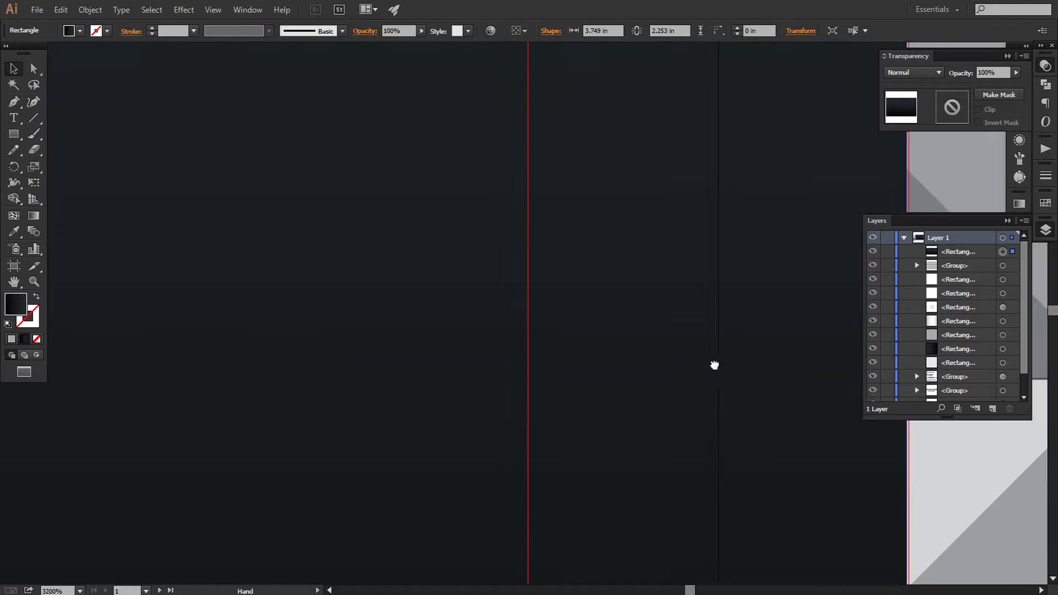
pyautogui.hotkey('ctrl', '+')
pyautogui.hotkey('ctrl', '+')
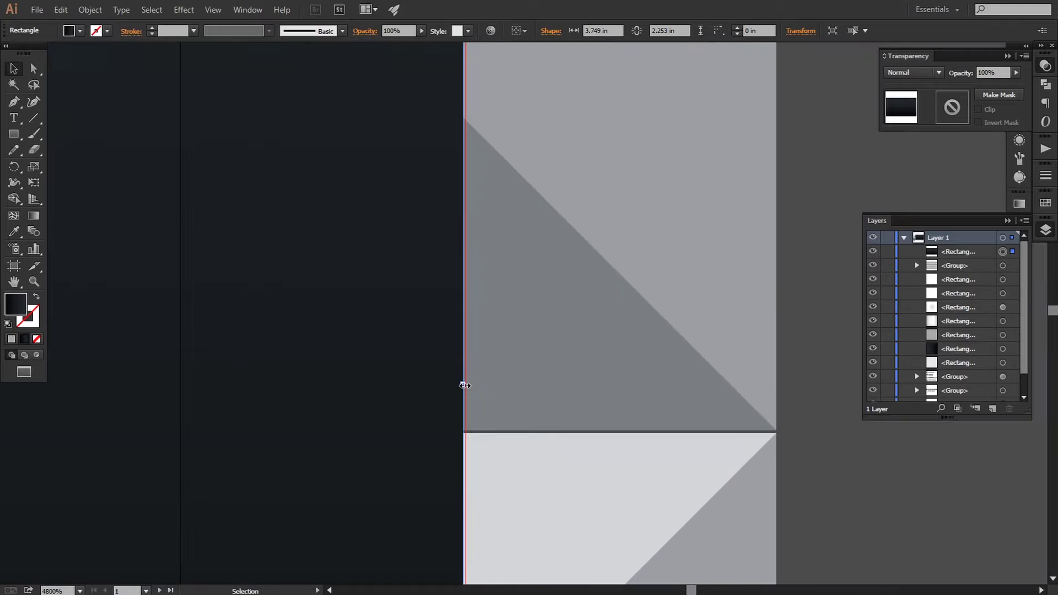
pyautogui.moveTo(465, 385); pyautogui.dragTo(664, 190)
pyautogui.hotkey('ctrl', '-')
pyautogui.hotkey('ctrl', '-')
pyautogui.hotkey('ctrl', '-')
pyautogui.hotkey('ctrl', '-')
pyautogui.hotkey('ctrl', '-')
# Pull the rectangle's bottom edge up to the card edge, making it 3.75 × 2.25 in.
pyautogui.scroll(-5, 664, 190)
pyautogui.hscroll(-5, 656, 295)
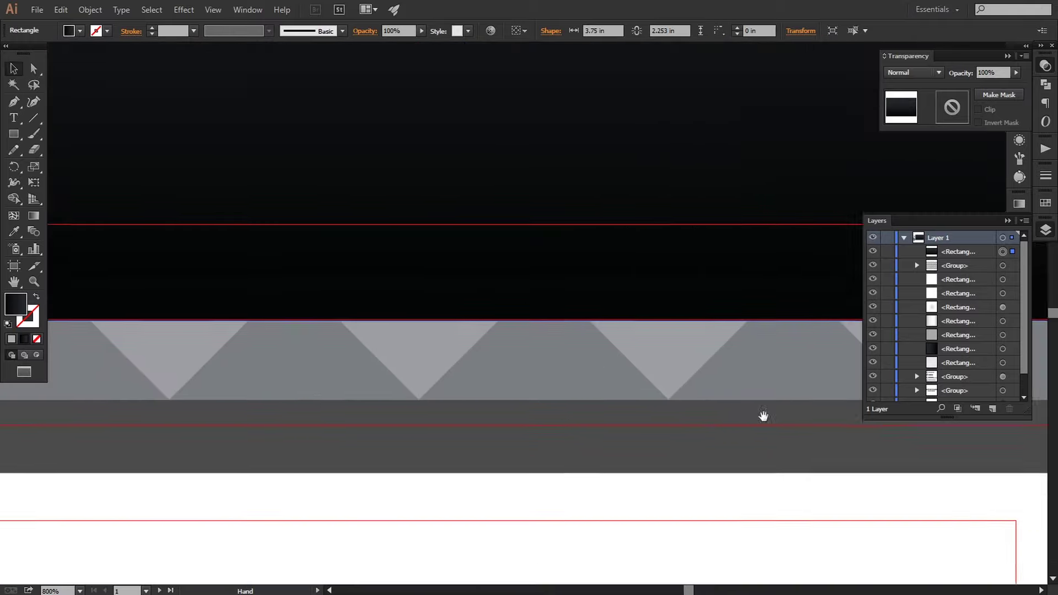
pyautogui.hscroll(-10, 764, 416)
pyautogui.scroll(3, 611, 423)
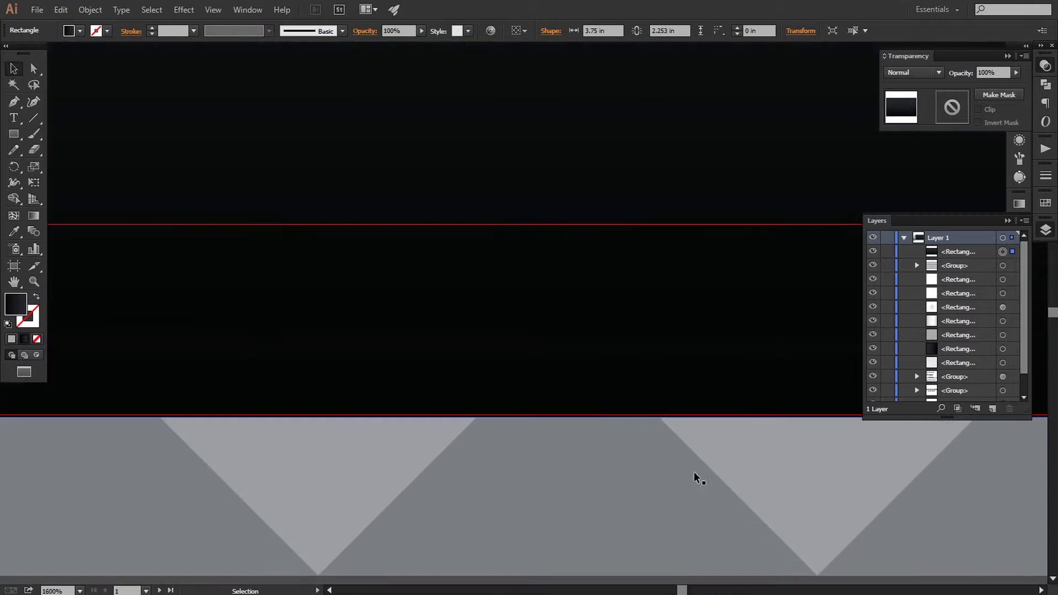
pyautogui.scroll(-2, 693, 479)
pyautogui.scroll(-2, 509, 481)
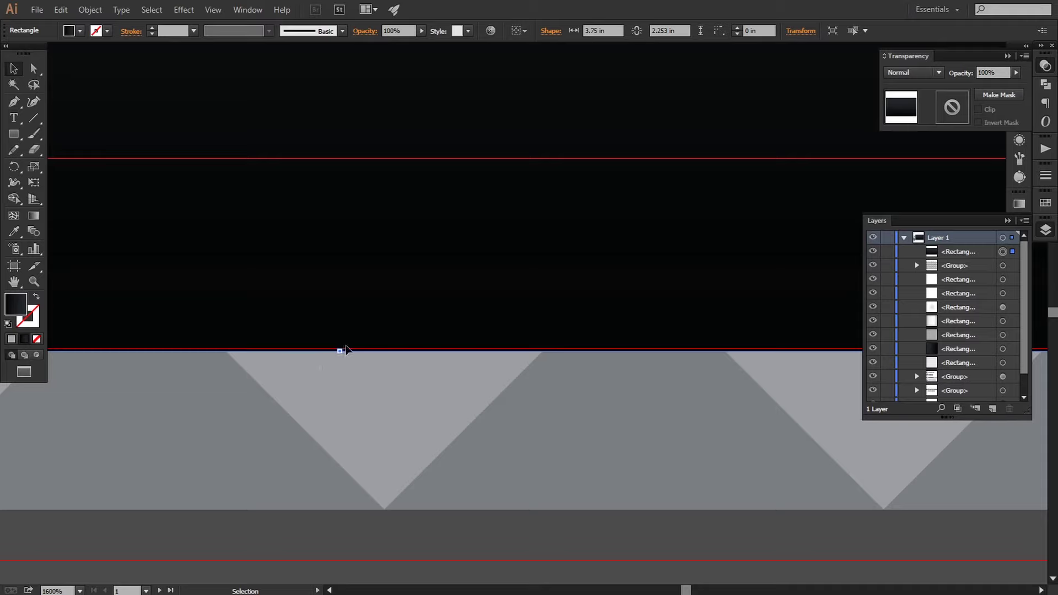
pyautogui.moveTo(339, 351)
pyautogui.mouseDown()
pyautogui.moveTo(340, 325)
pyautogui.moveTo(338, 350)
pyautogui.mouseUp()
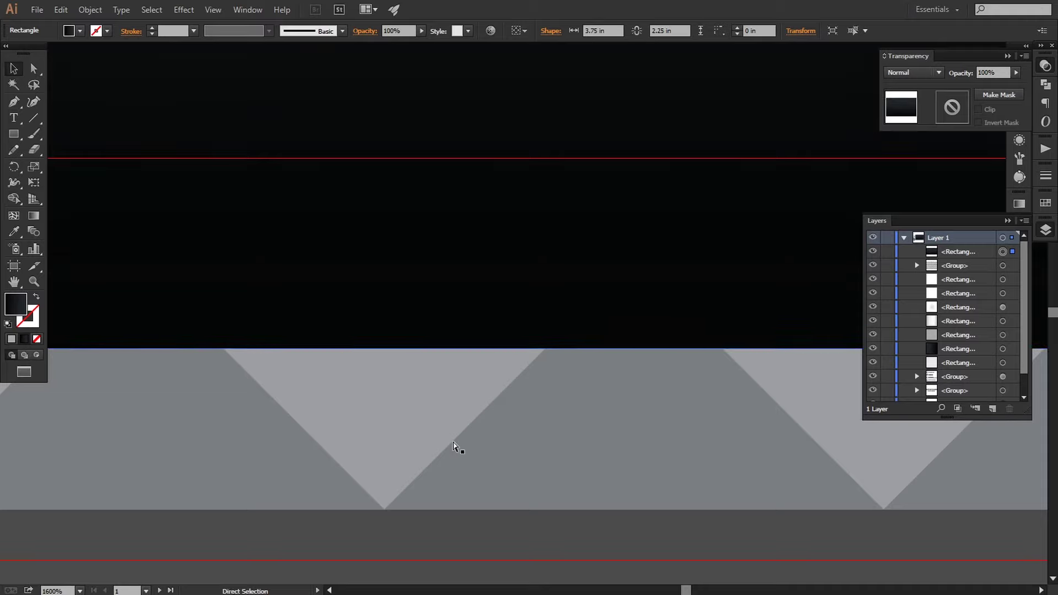
pyautogui.hotkey('ctrl', '-')
pyautogui.hotkey('ctrl', '-')
pyautogui.hotkey('ctrl', '-')
pyautogui.hotkey('ctrl', '-')
pyautogui.hotkey('ctrl', '-')
pyautogui.hotkey('ctrl', '-')
# Clip the diamond pattern to the dark rectangle with a clipping mask.
pyautogui.moveTo(531, 345); pyautogui.dragTo(518, 408)
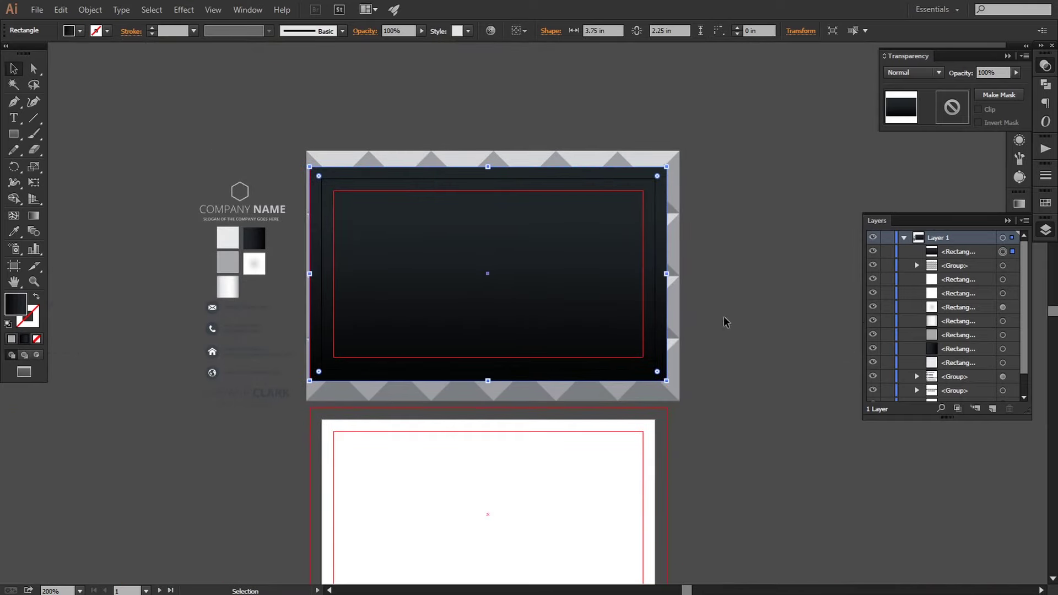
pyautogui.keyDown('shift'); pyautogui.click(677, 301); pyautogui.keyUp('shift')
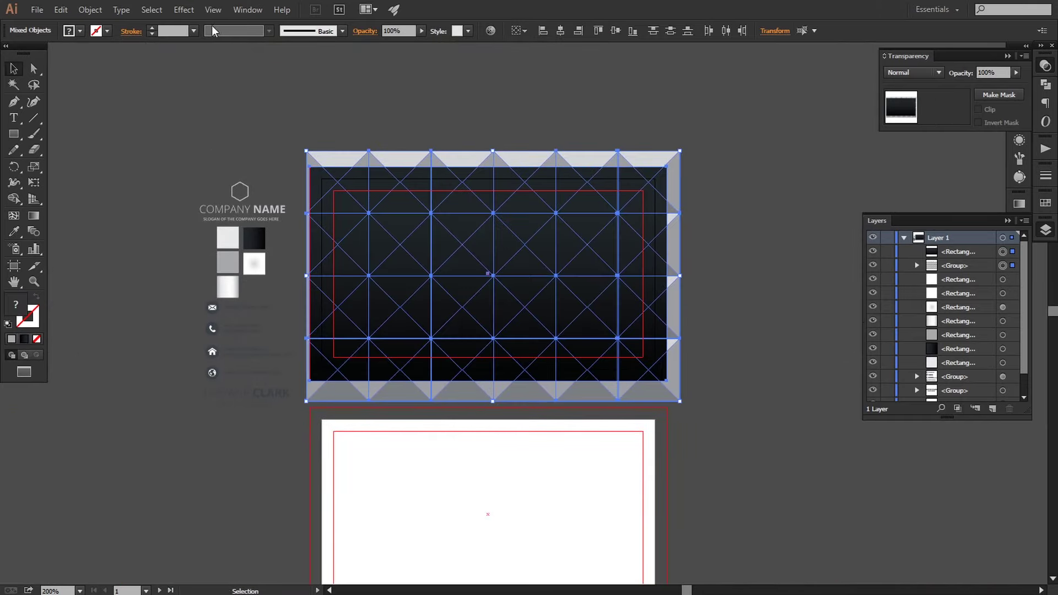
pyautogui.click(90, 10)
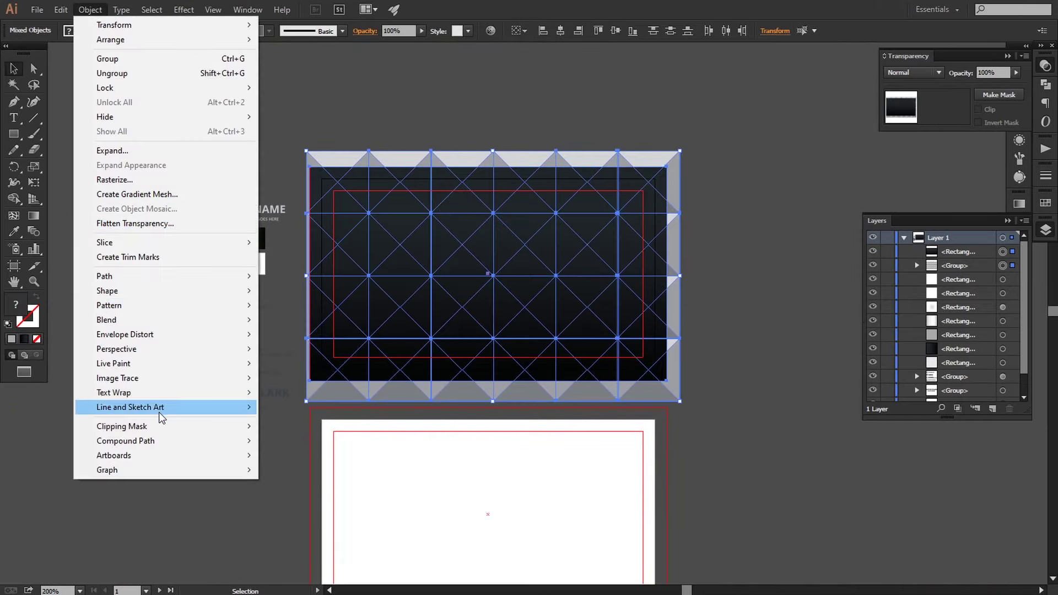
pyautogui.moveTo(121, 427)
pyautogui.click(287, 428)
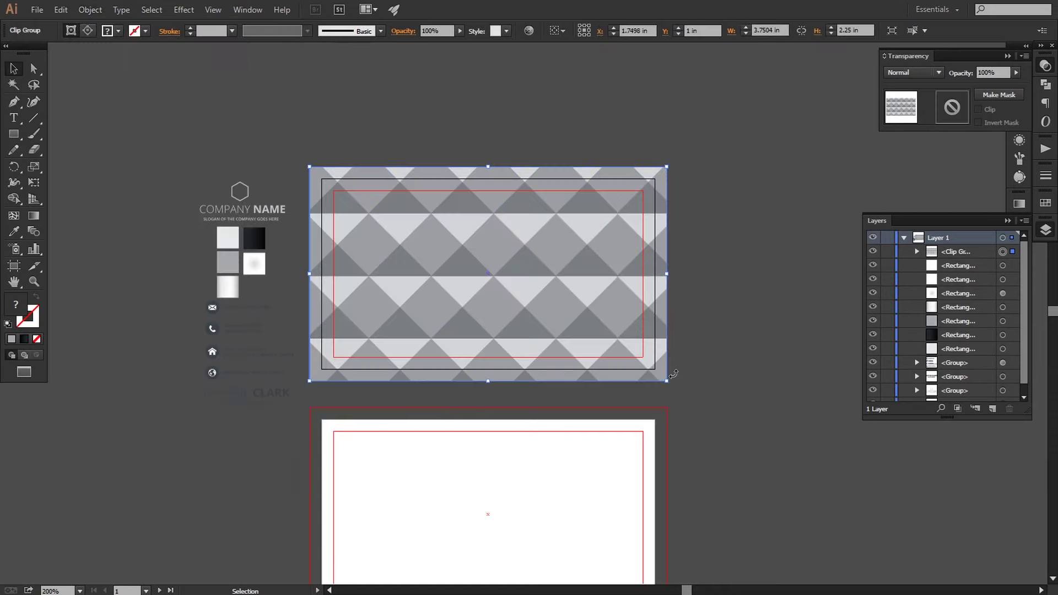
# Scale the pattern group inside the clip up to about 6.75 by 4.52 in.
pyautogui.hotkey('ctrl', '+')
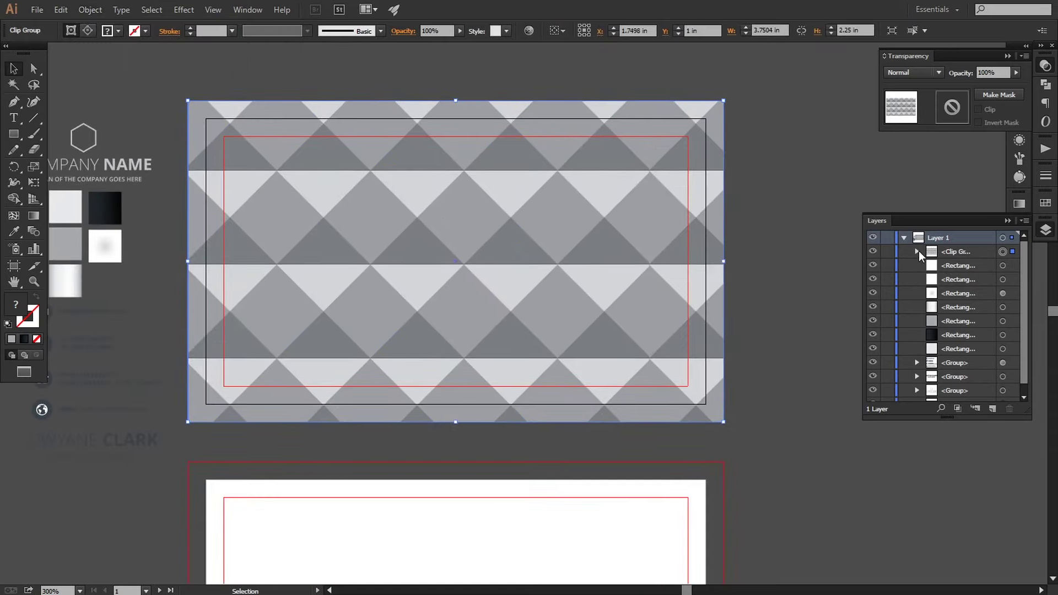
pyautogui.click(917, 251)
pyautogui.click(1003, 280)
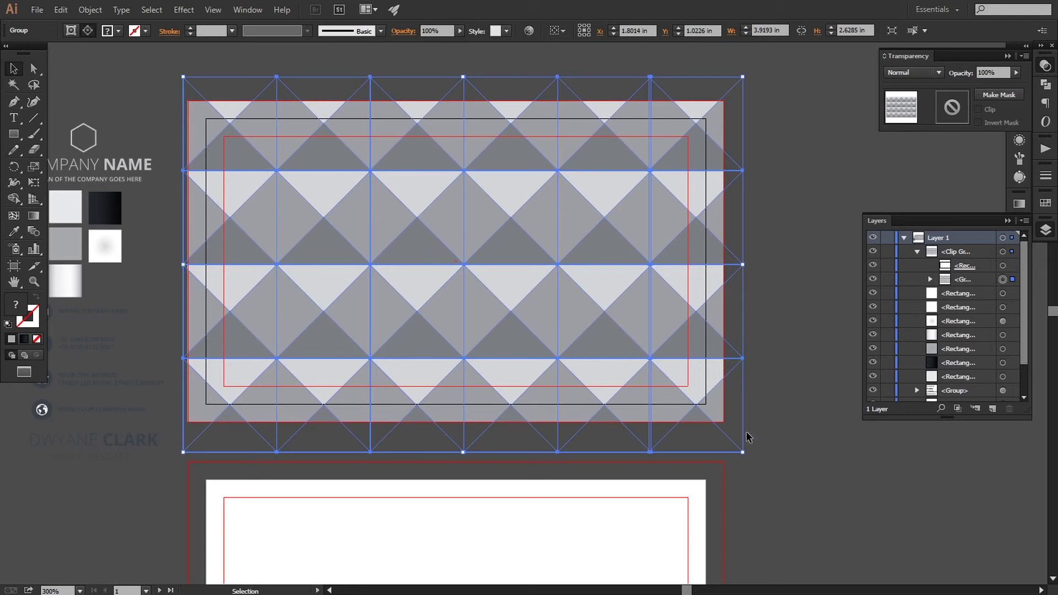
pyautogui.moveTo(743, 454); pyautogui.dragTo(822, 505)
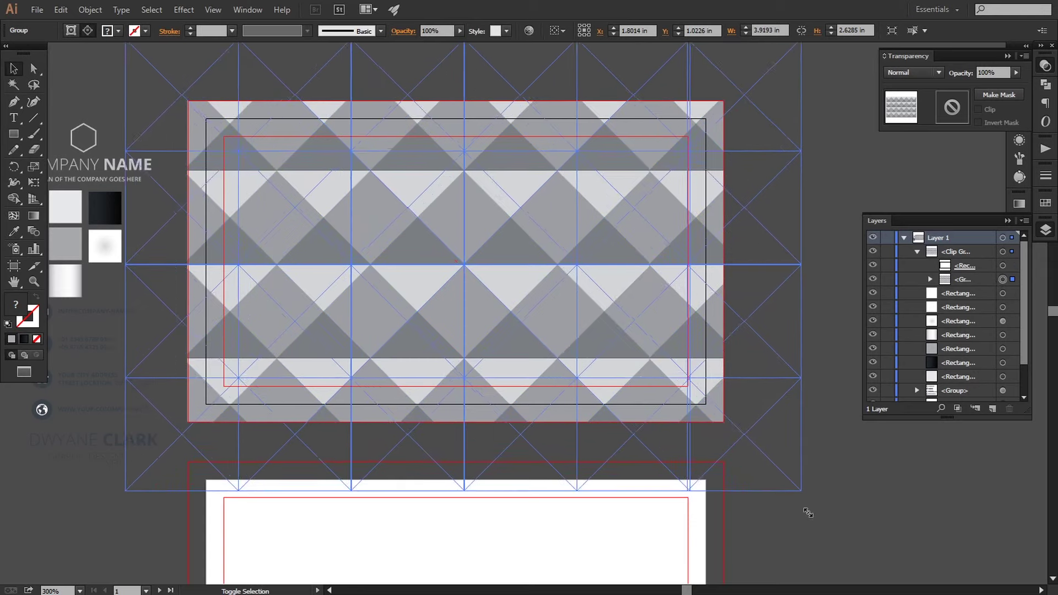
pyautogui.hotkey('ctrl', '-')
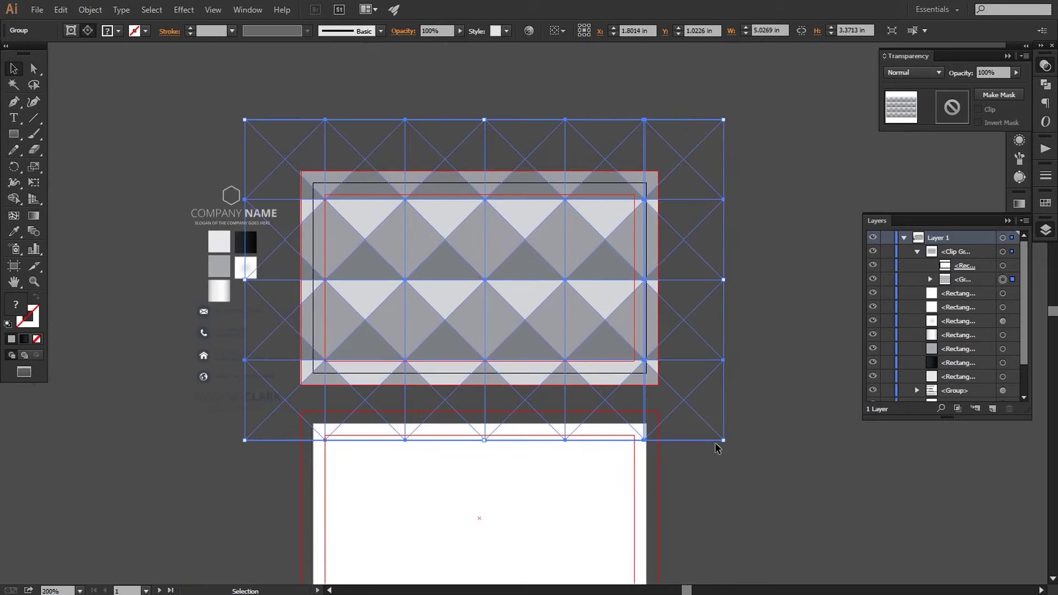
pyautogui.moveTo(725, 444); pyautogui.dragTo(779, 499)
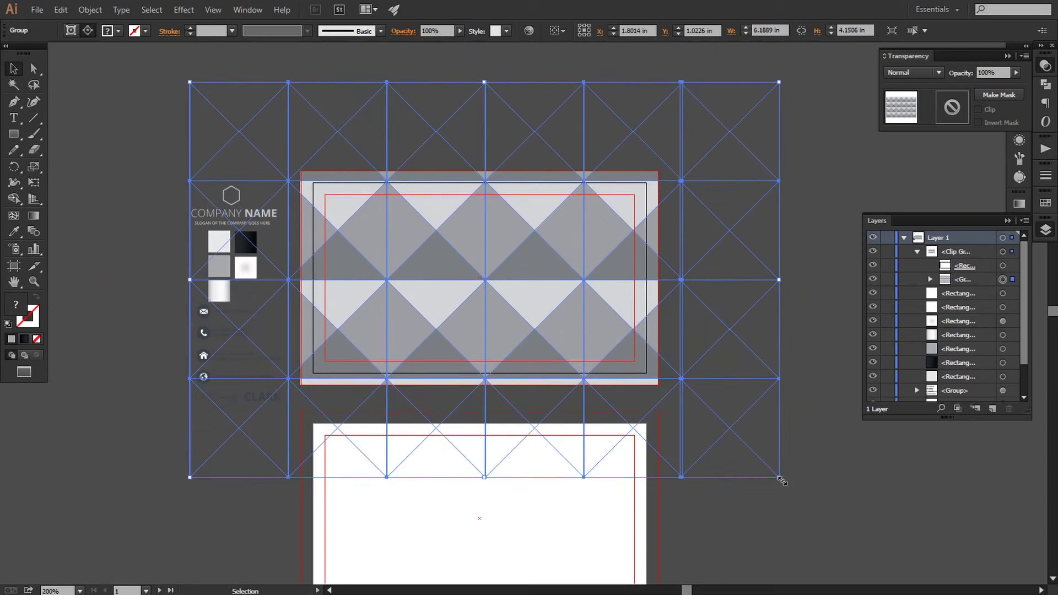
pyautogui.moveTo(782, 481); pyautogui.dragTo(820, 494)
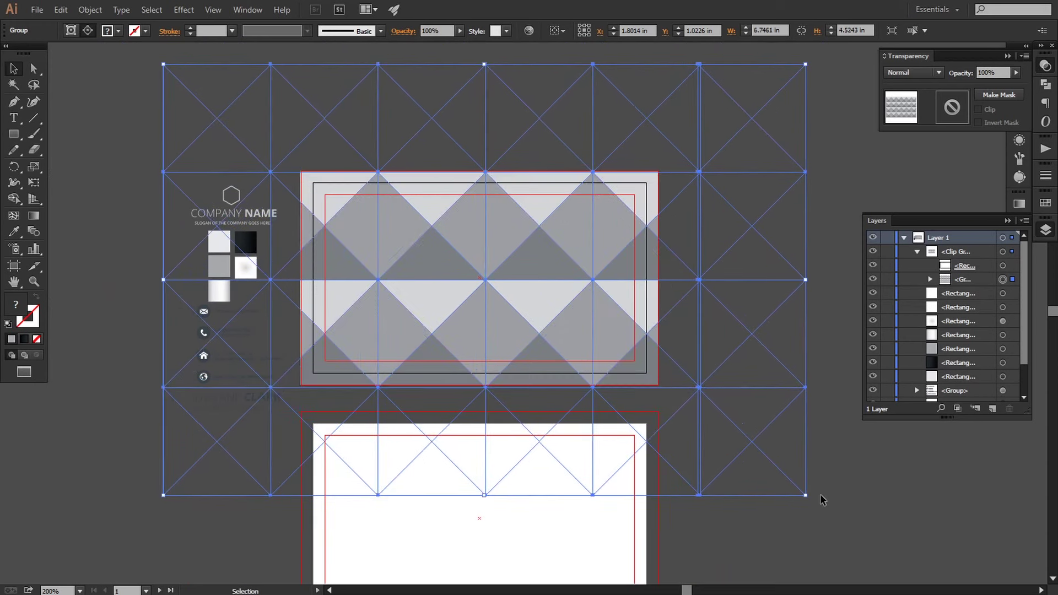
pyautogui.click(849, 443)
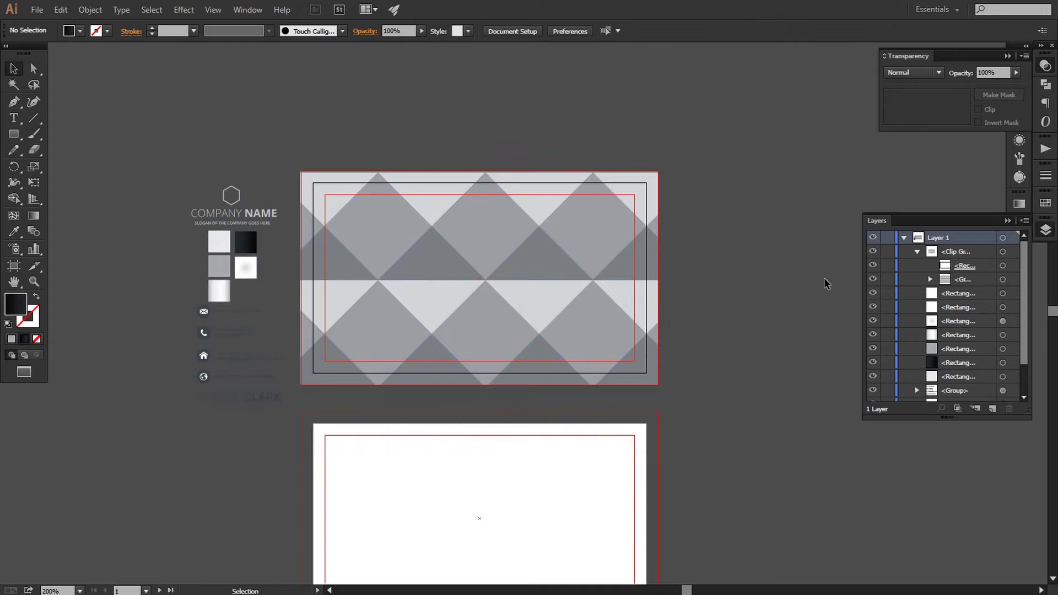
# Set both the clip group and the inner pattern group to the Overlay blend mode.
pyautogui.click(1003, 252)
pyautogui.click(914, 72)
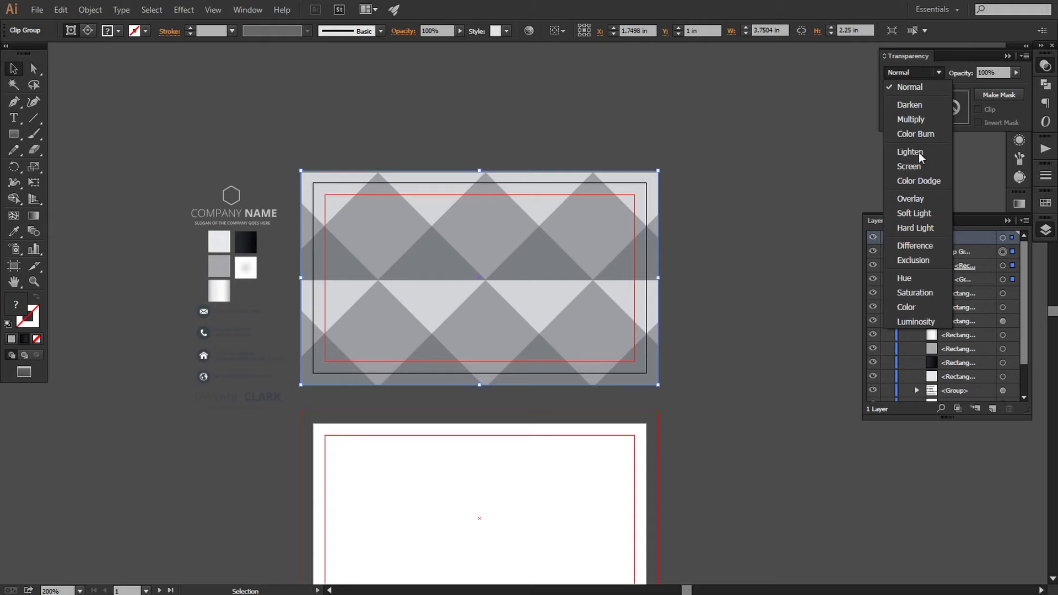
pyautogui.click(910, 199)
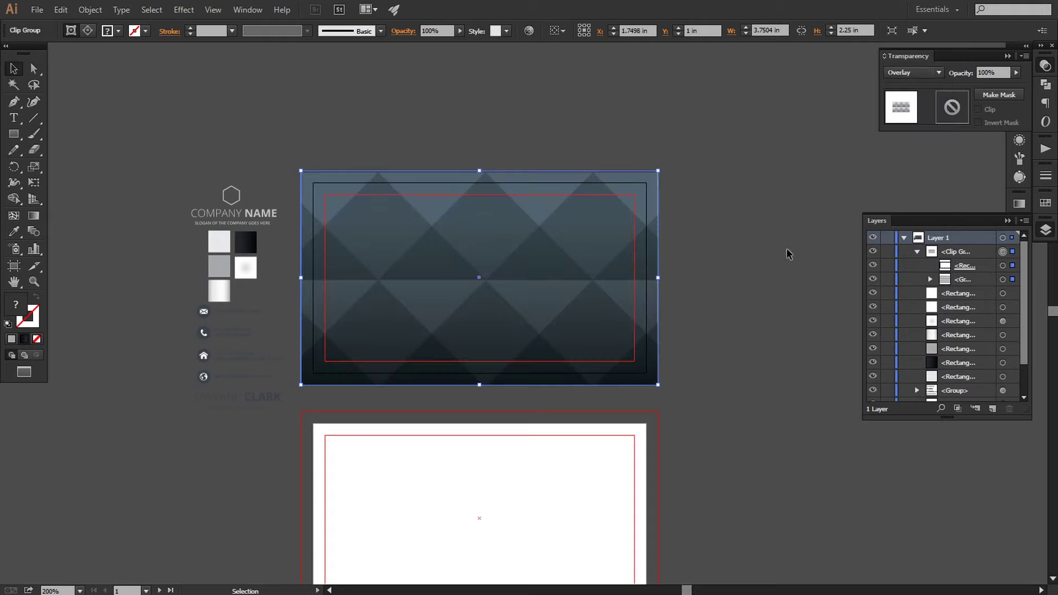
pyautogui.click(1003, 280)
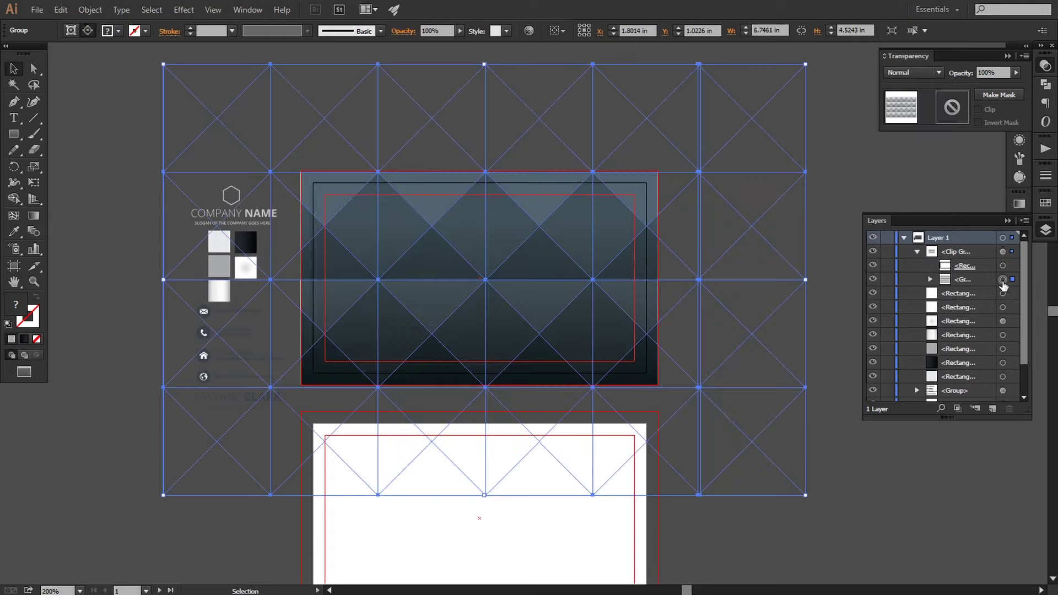
pyautogui.click(907, 72)
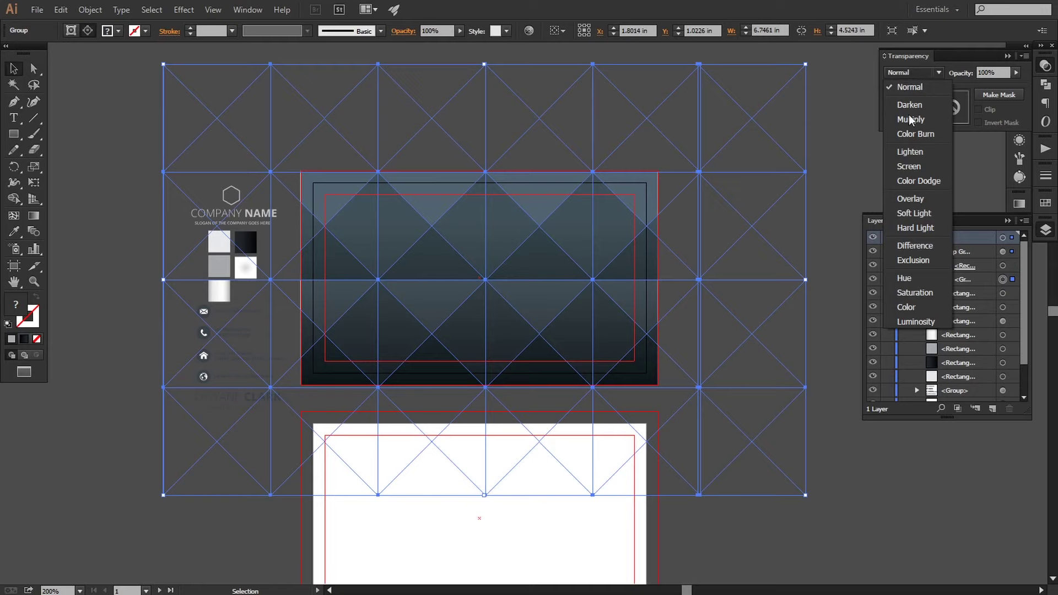
pyautogui.click(911, 200)
pyautogui.click(855, 212)
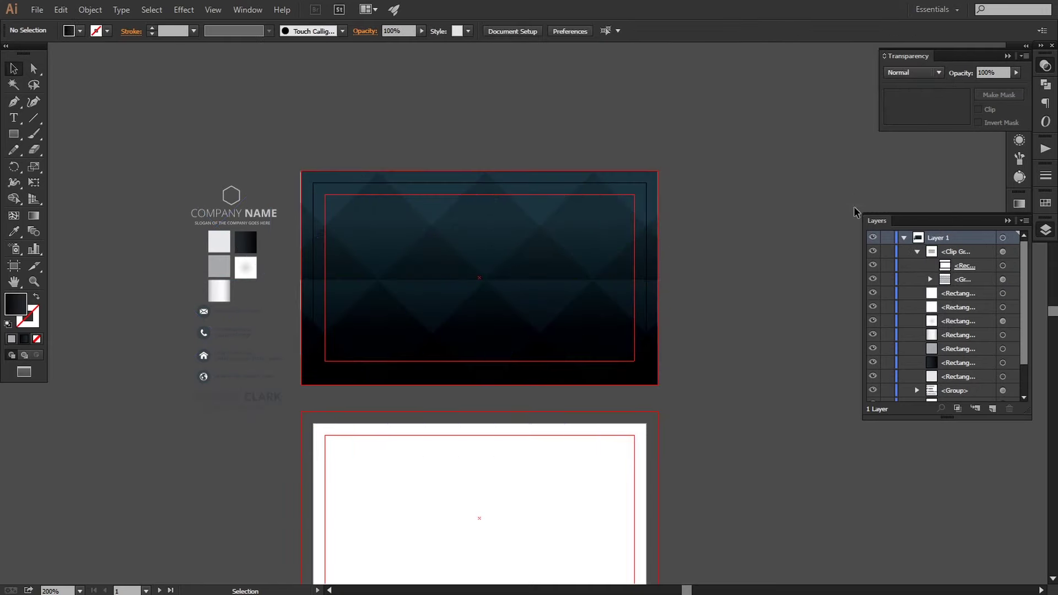
pyautogui.hotkey('ctrl', '-')
pyautogui.hotkey('ctrl', '+')
pyautogui.hotkey('ctrl', '+')
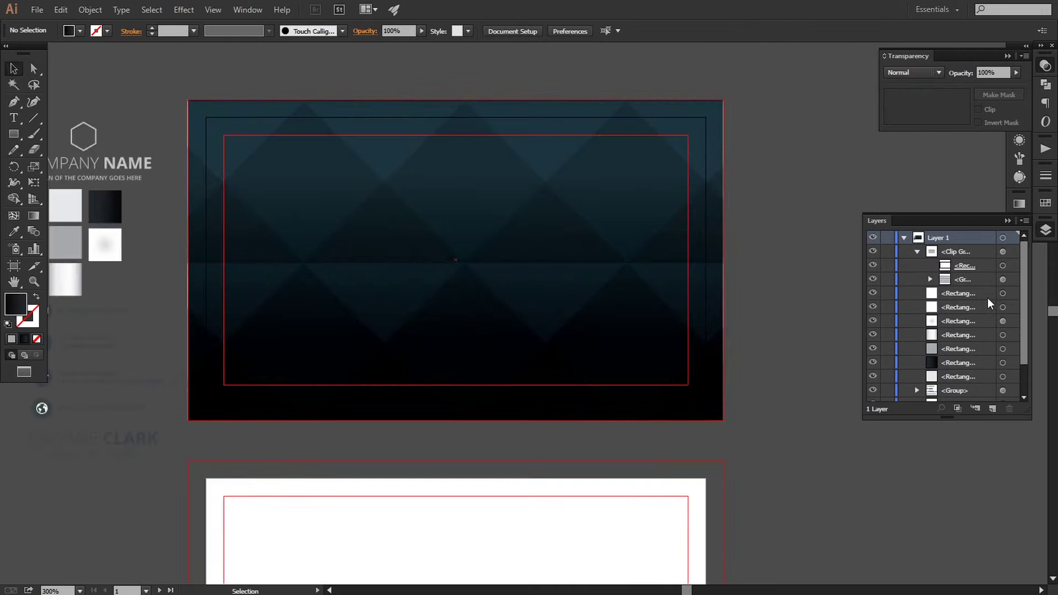
# Collapse the clip group in Layers, close the panel and deselect everything.
pyautogui.click(1003, 251)
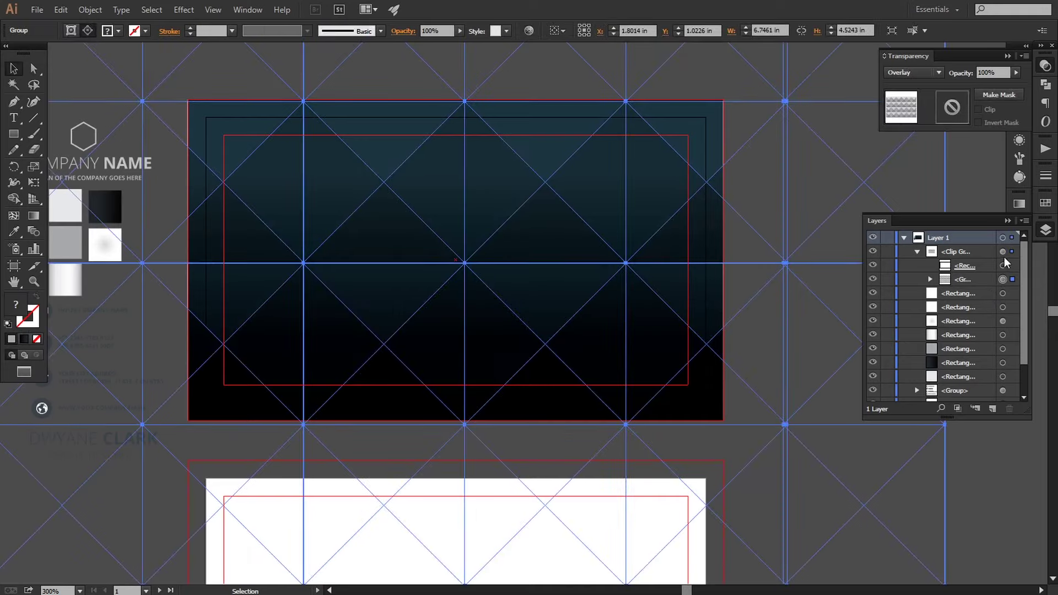
pyautogui.click(918, 251)
pyautogui.click(1006, 223)
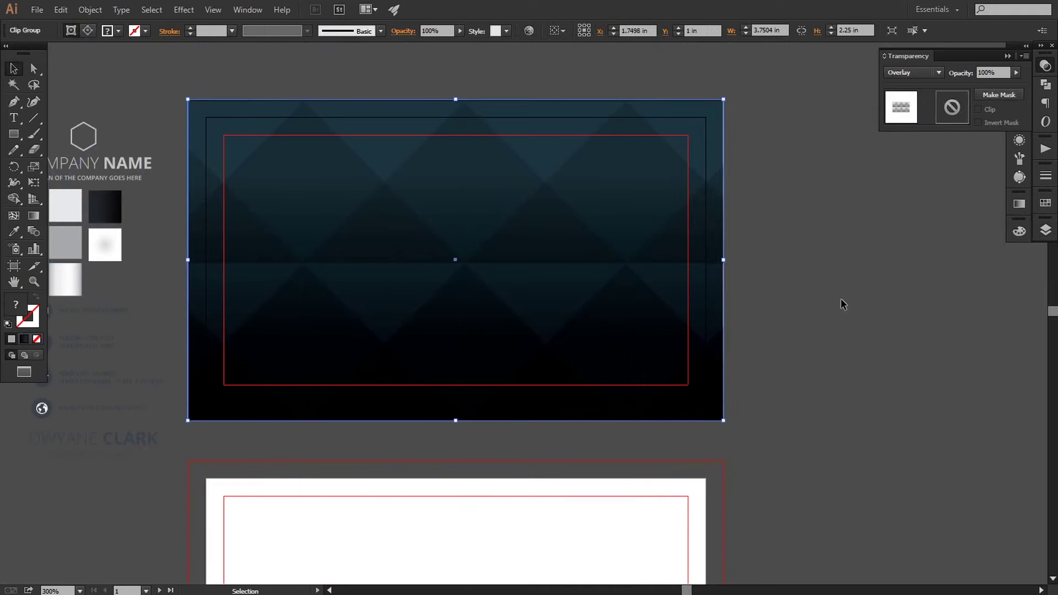
pyautogui.click(840, 299)
pyautogui.hotkey('ctrl', '-')
pyautogui.moveTo(708, 311); pyautogui.dragTo(723, 317)
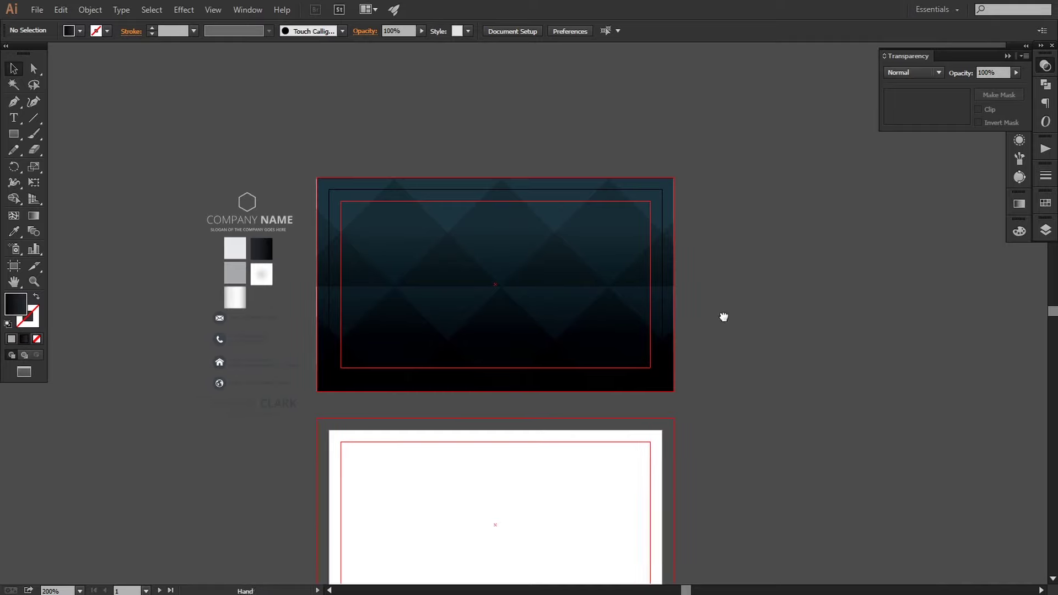
# Show rulers and drag vertical and horizontal guides to the front card's centre.
pyautogui.click(579, 306)
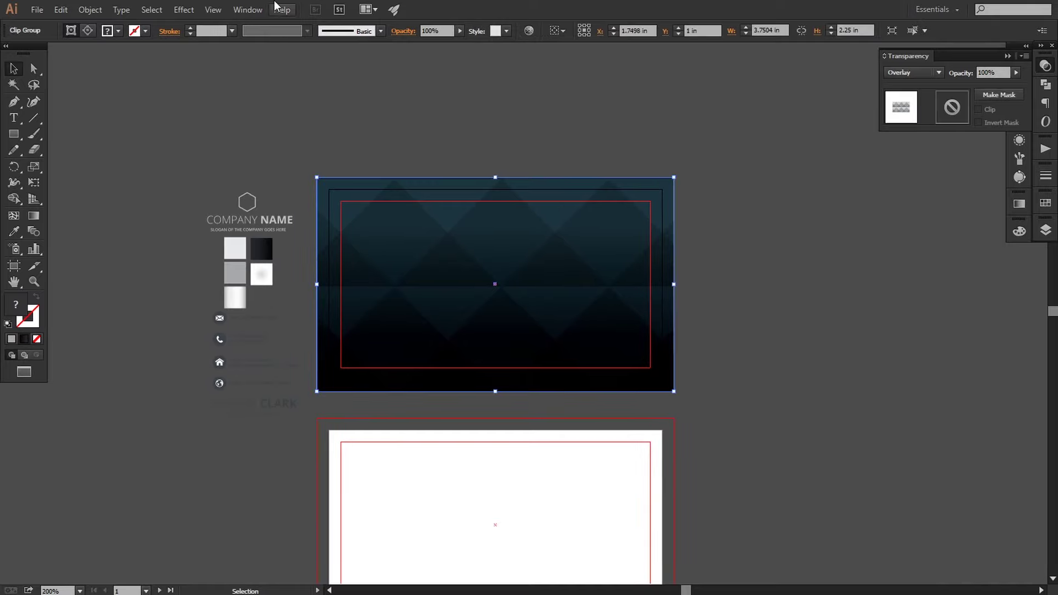
pyautogui.click(212, 9)
pyautogui.click(419, 305)
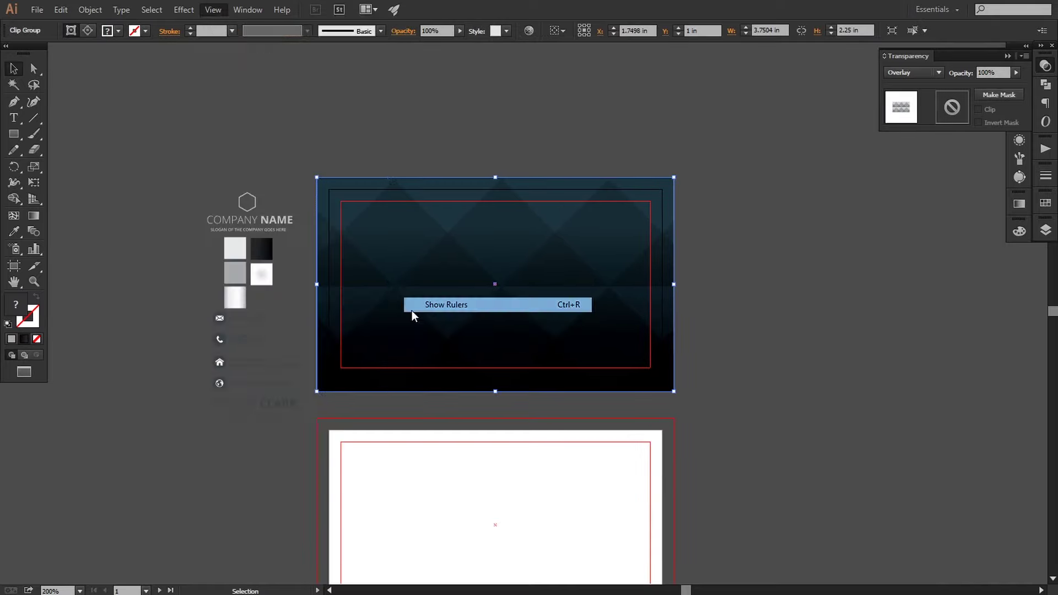
pyautogui.moveTo(2, 425); pyautogui.dragTo(495, 425)
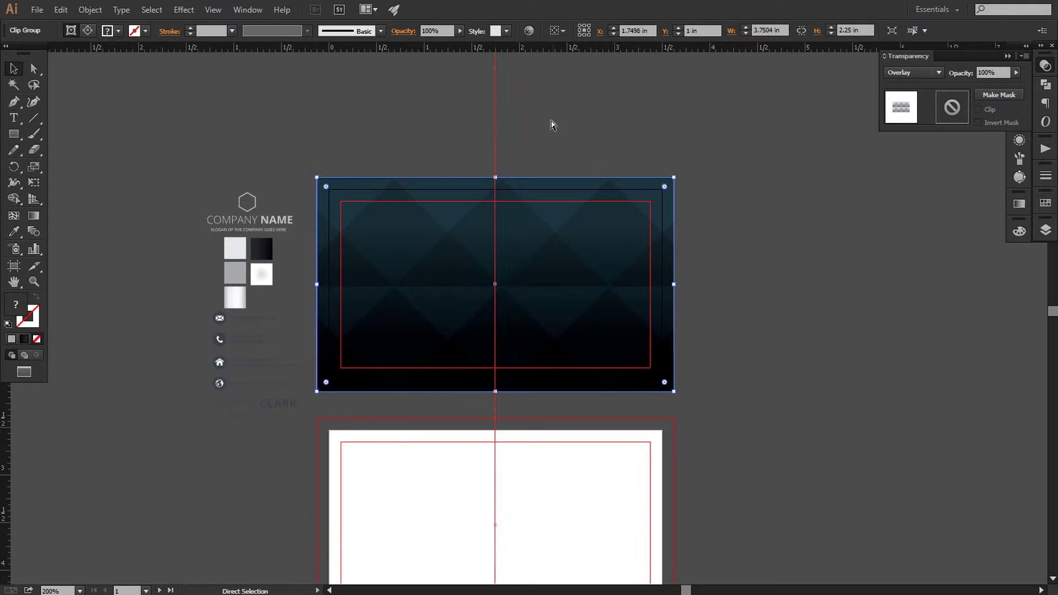
pyautogui.hotkey('ctrl', '+')
pyautogui.moveTo(547, 55); pyautogui.dragTo(588, 270)
# Move the logo group to the card centre, bring it to front, enlarge and nudge it left.
pyautogui.moveTo(163, 173); pyautogui.dragTo(538, 285)
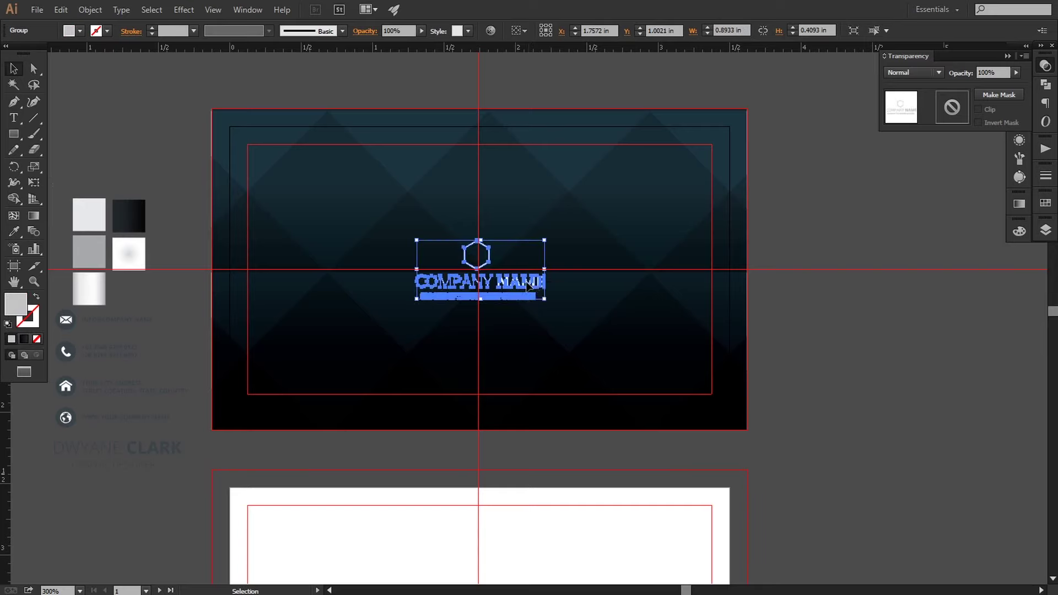
pyautogui.rightClick(525, 282)
pyautogui.moveTo(562, 392)
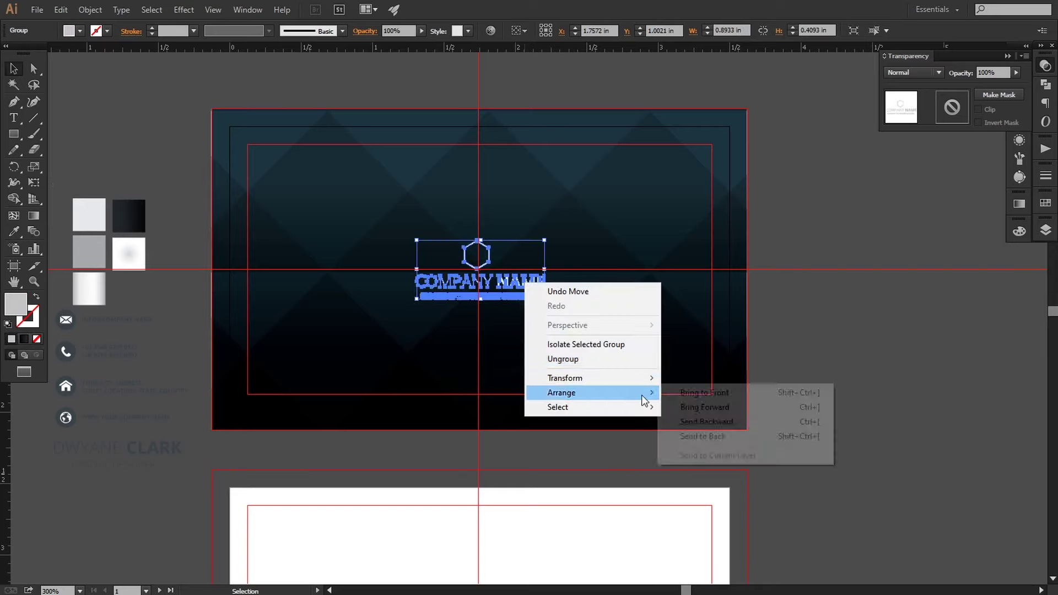
pyautogui.click(665, 393)
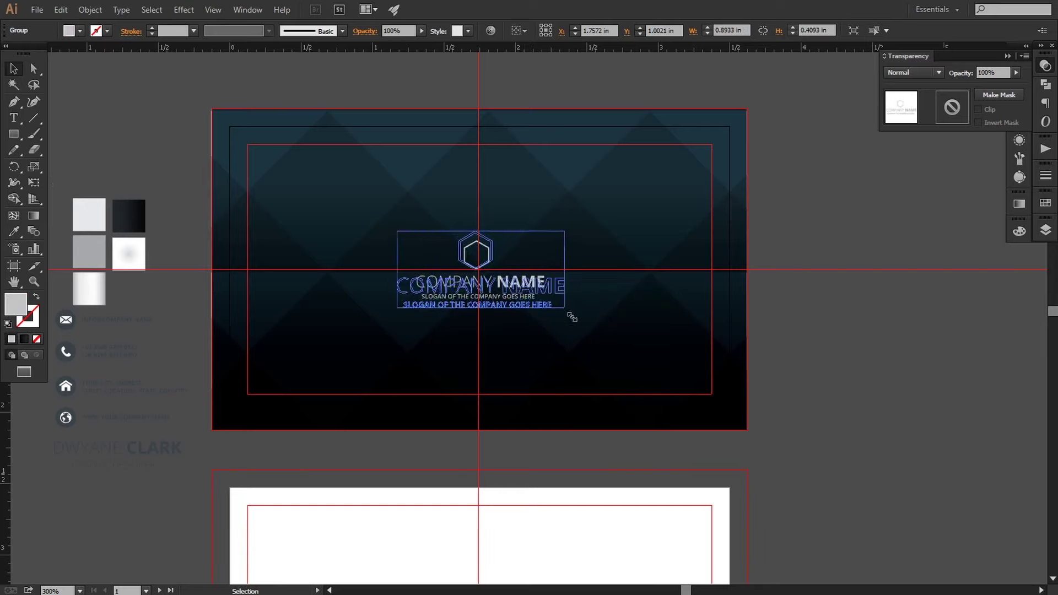
pyautogui.moveTo(545, 299); pyautogui.dragTo(577, 316)
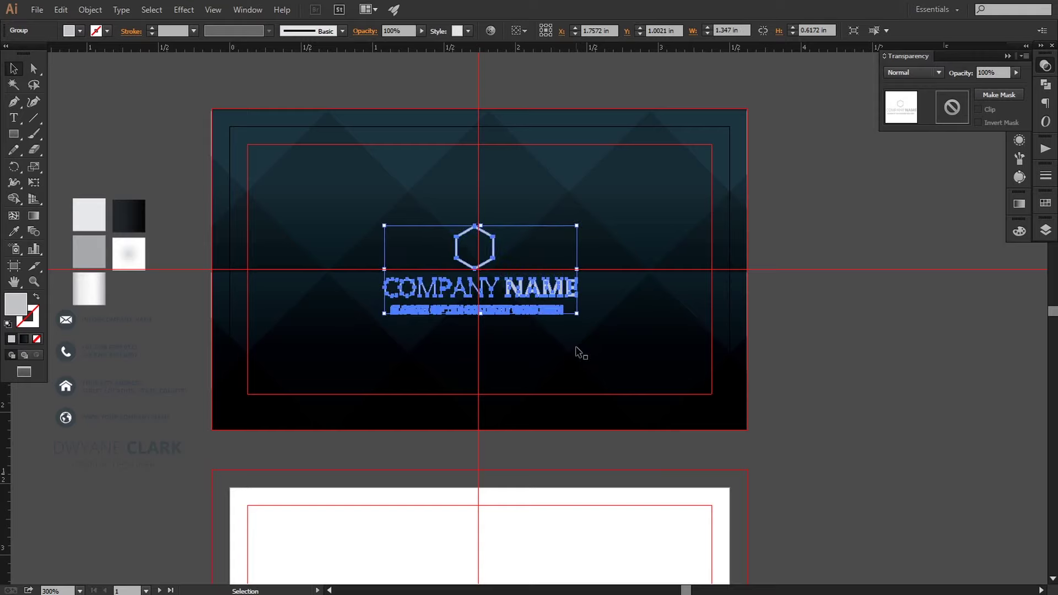
pyautogui.press('Left')
pyautogui.press('Left')
pyautogui.press('Left')
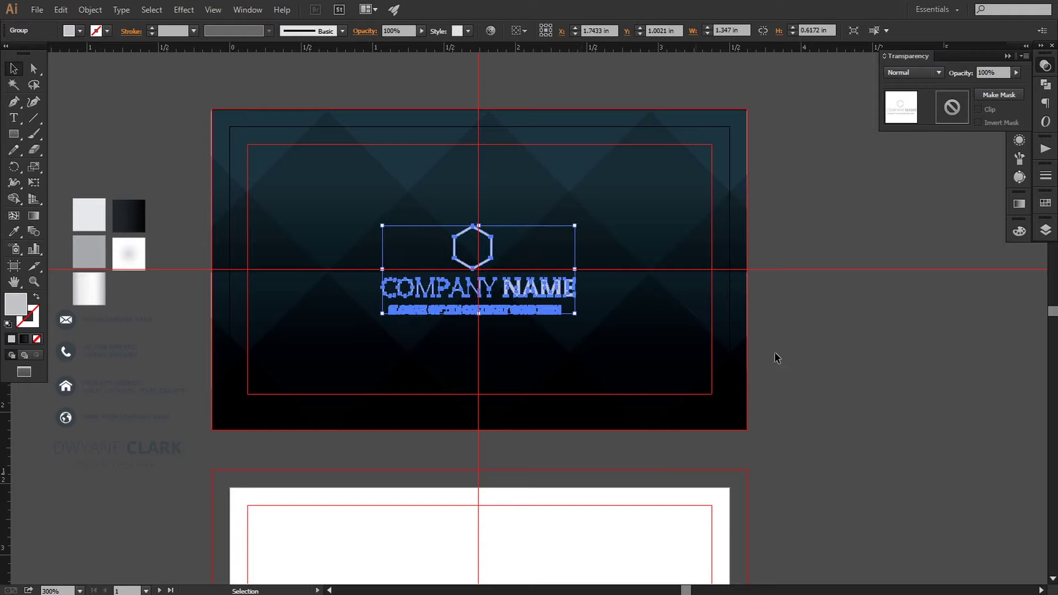
pyautogui.click(798, 355)
# Review the centred logo on the front card, reselecting it and panning the view.
pyautogui.hotkey('ctrl', '-')
pyautogui.hotkey('ctrl', '-')
pyautogui.hotkey('ctrl', '-')
pyautogui.hotkey('ctrl', '-')
pyautogui.hotkey('ctrl', '+')
pyautogui.hotkey('ctrl', '+')
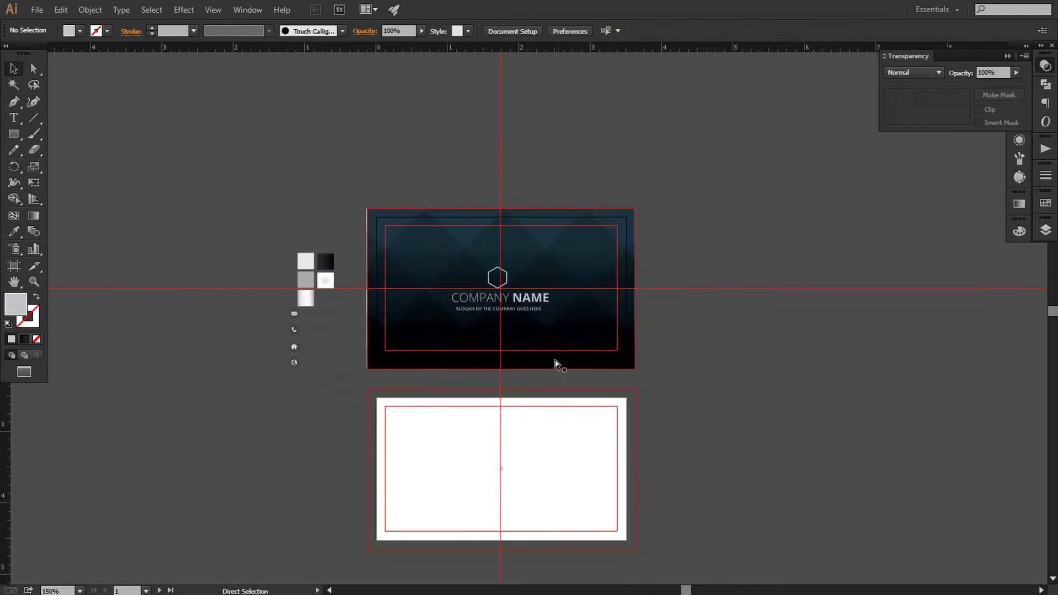
pyautogui.hotkey('ctrl', '+')
pyautogui.hotkey('ctrl', '+')
pyautogui.click(551, 308)
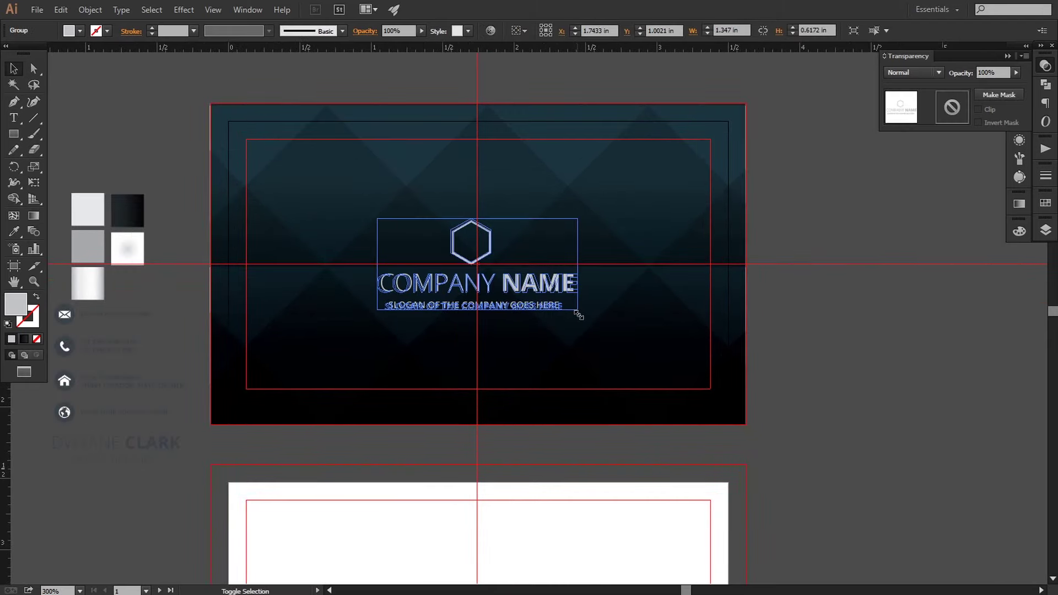
pyautogui.click(766, 362)
pyautogui.hotkey('ctrl', '-')
pyautogui.hotkey('ctrl', '-')
pyautogui.hotkey('ctrl', '-')
pyautogui.hotkey('ctrl', '+')
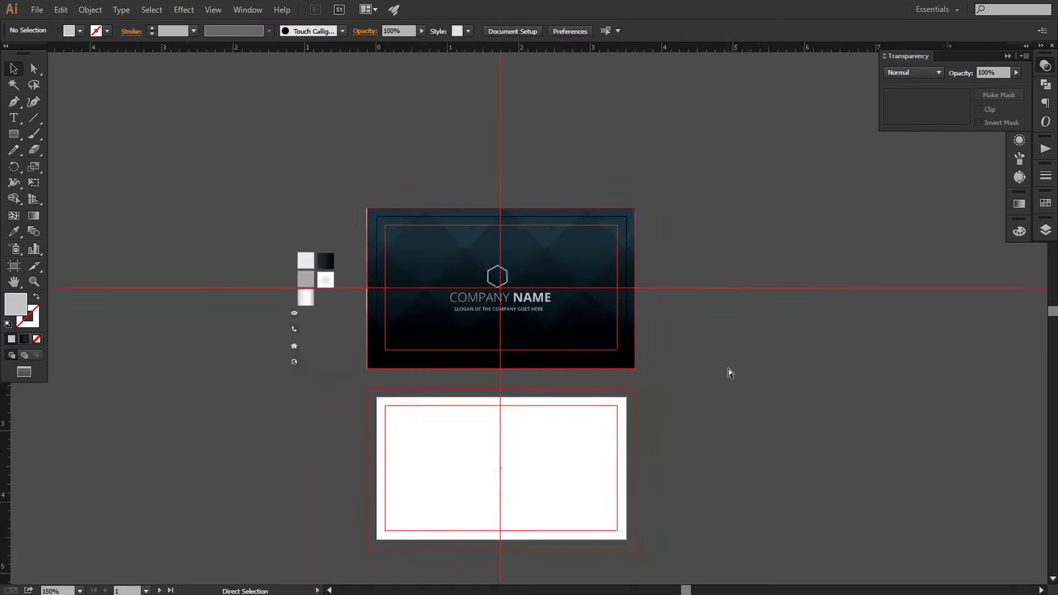
pyautogui.hotkey('ctrl', '+')
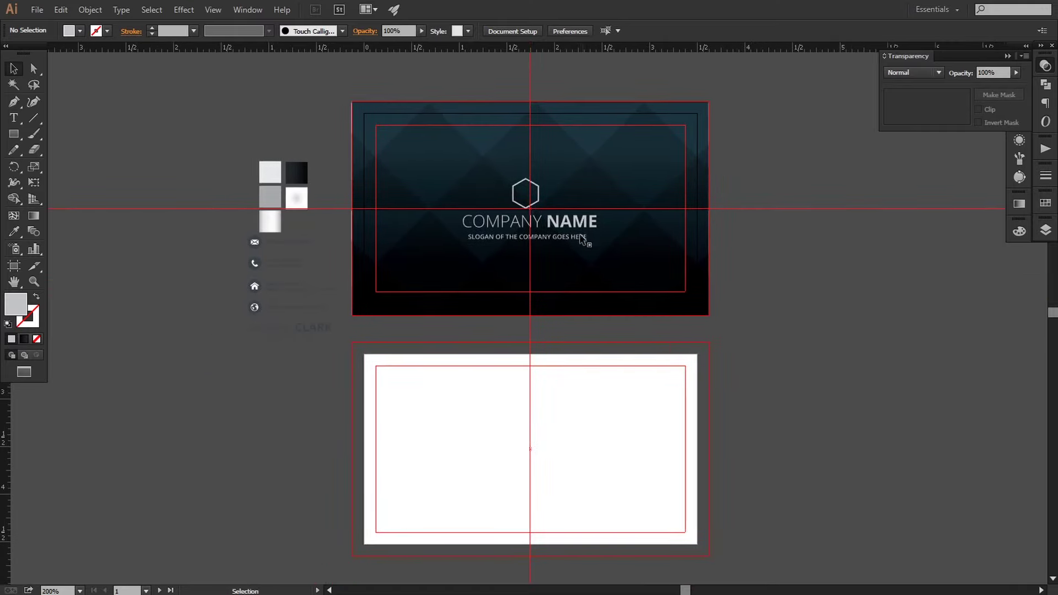
pyautogui.click(580, 237)
pyautogui.click(787, 319)
pyautogui.moveTo(780, 352); pyautogui.dragTo(769, 357)
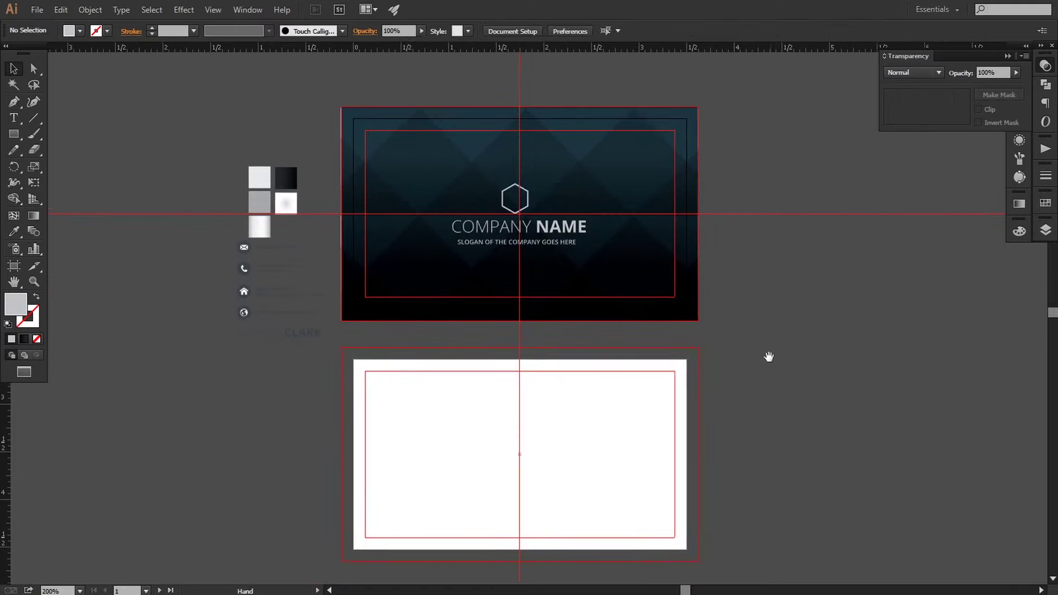
pyautogui.moveTo(738, 403); pyautogui.dragTo(738, 379)
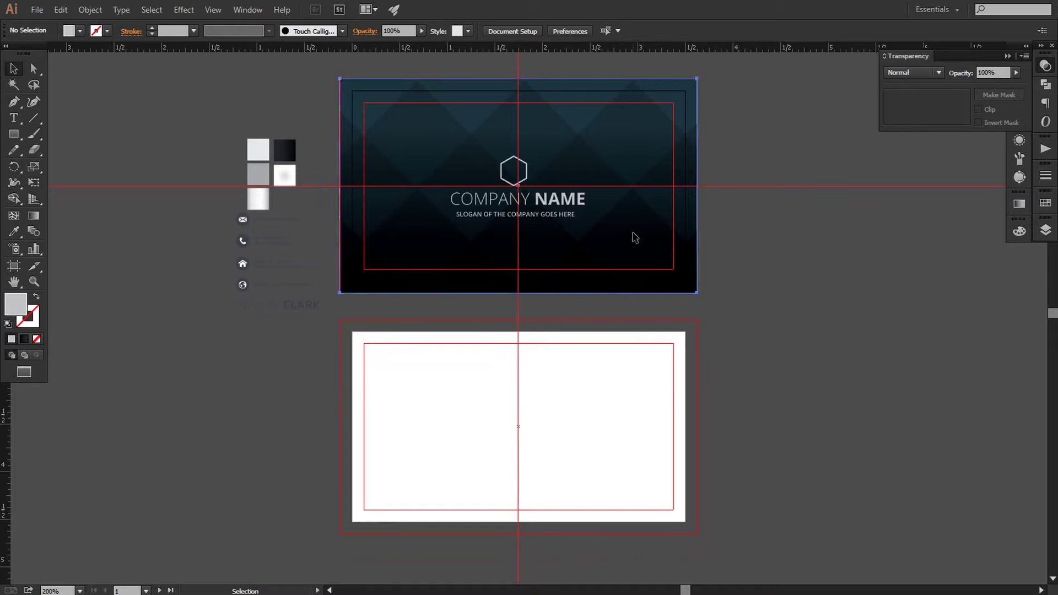
# Duplicate the front card's diamond-pattern clip group and rectangle down onto the lower back card.
pyautogui.click(631, 234)
pyautogui.click(1046, 231)
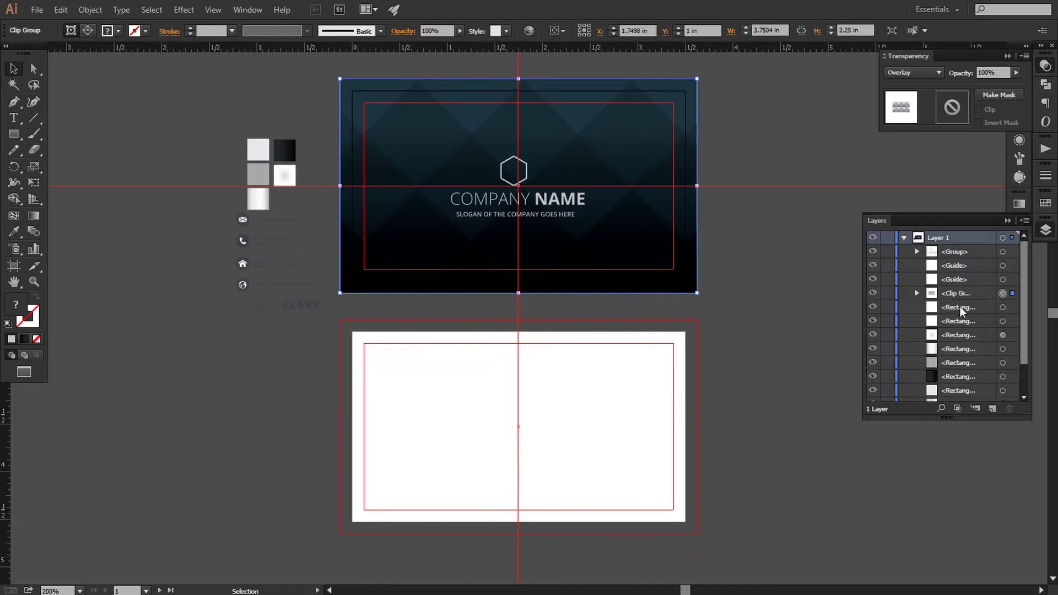
pyautogui.scroll(-3, 1015, 331)
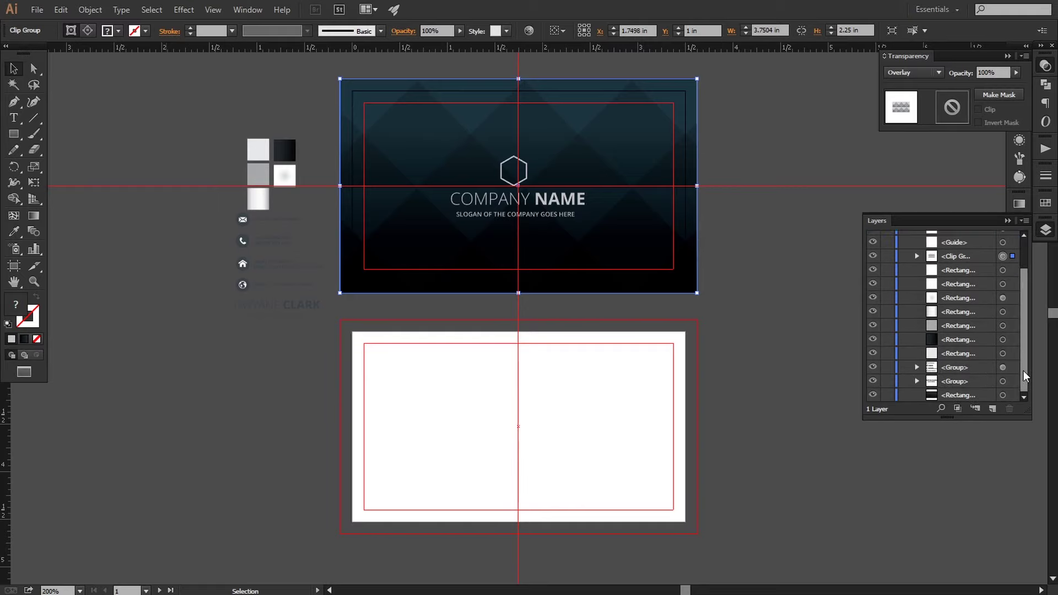
pyautogui.keyDown('shift'); pyautogui.click(1003, 396); pyautogui.keyUp('shift')
pyautogui.moveTo(718, 356); pyautogui.dragTo(695, 301)
pyautogui.moveTo(627, 232); pyautogui.dragTo(637, 473)
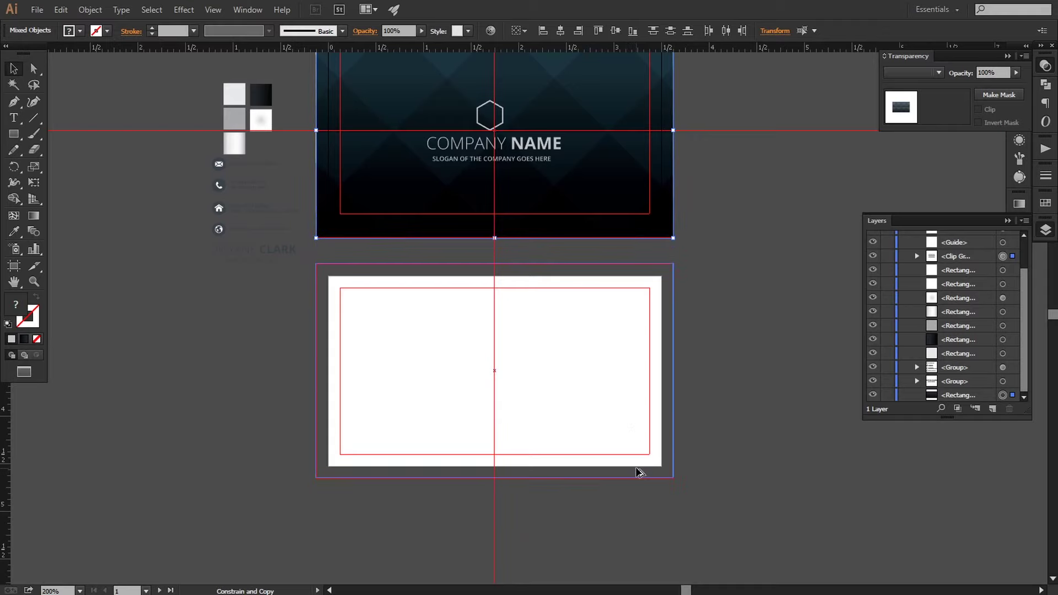
pyautogui.moveTo(638, 472); pyautogui.dragTo(638, 473)
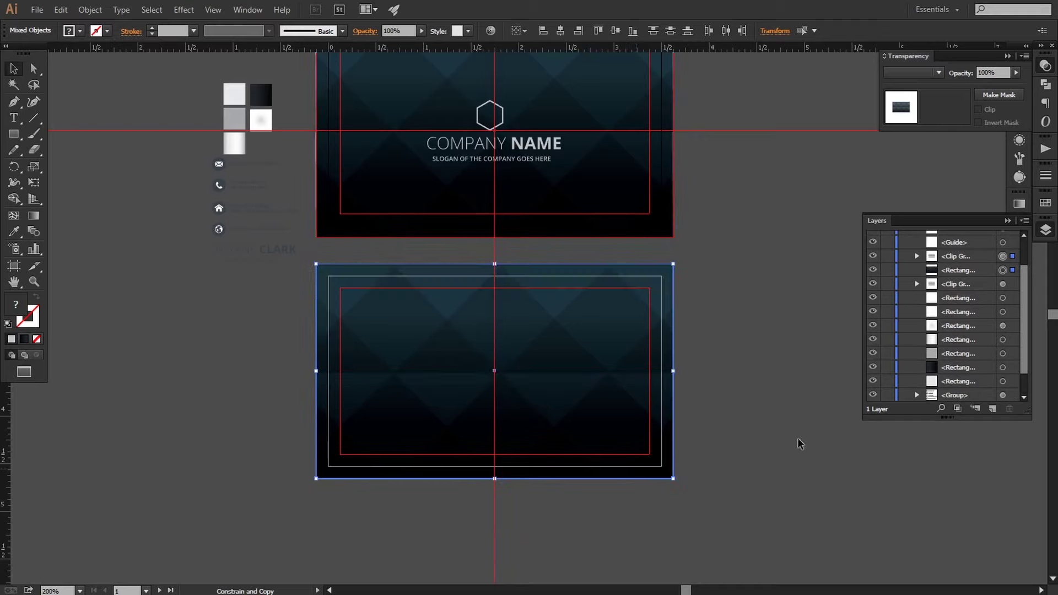
pyautogui.moveTo(773, 420); pyautogui.dragTo(791, 404)
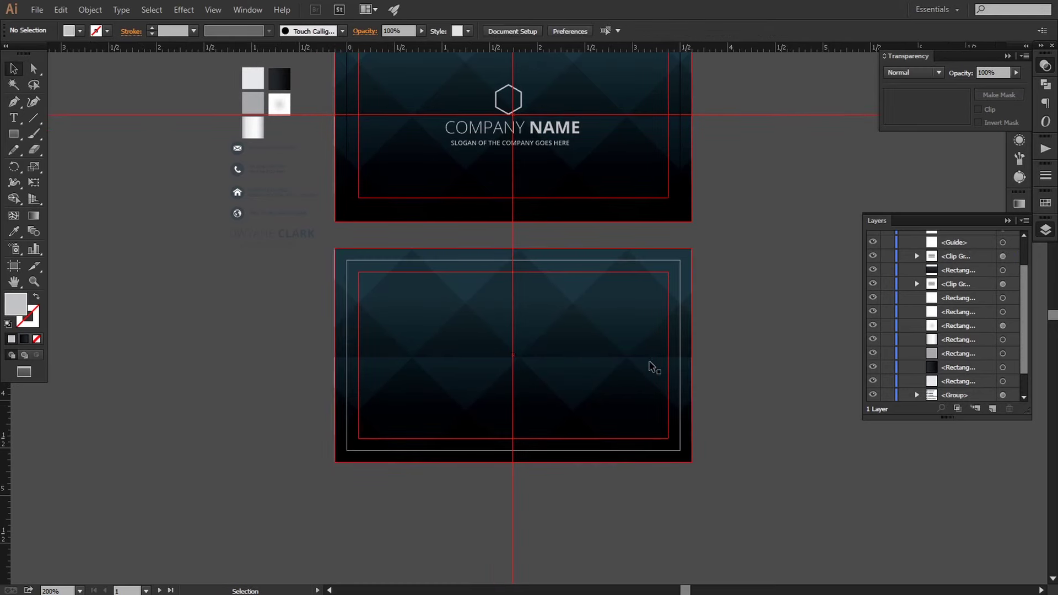
pyautogui.click(650, 367)
pyautogui.scroll(-2, 1020, 342)
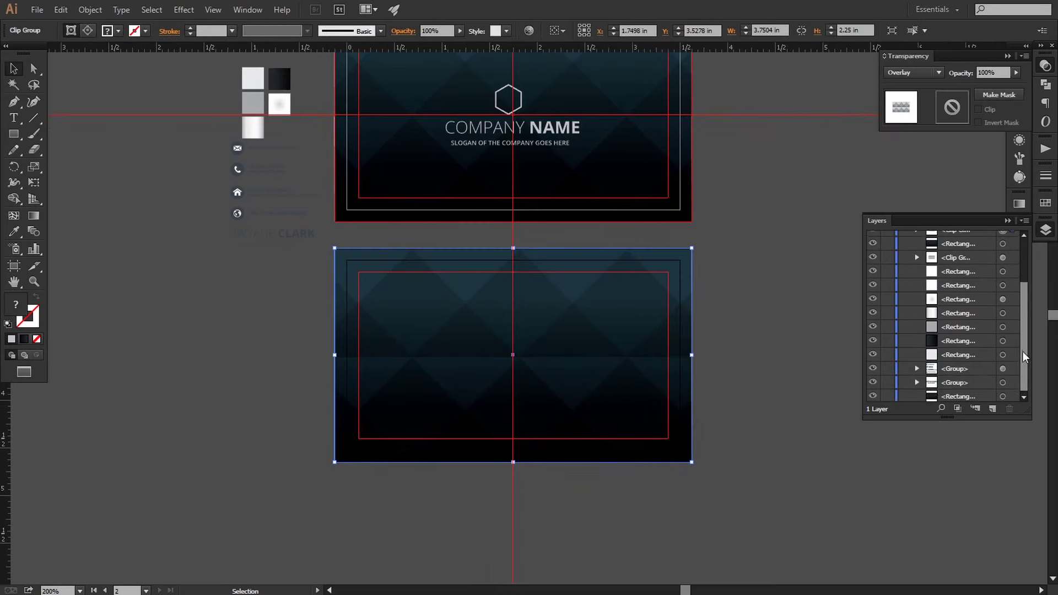
# In Layers, move the lower card's plain rectangle above its diamond-pattern clip group.
pyautogui.click(1003, 395)
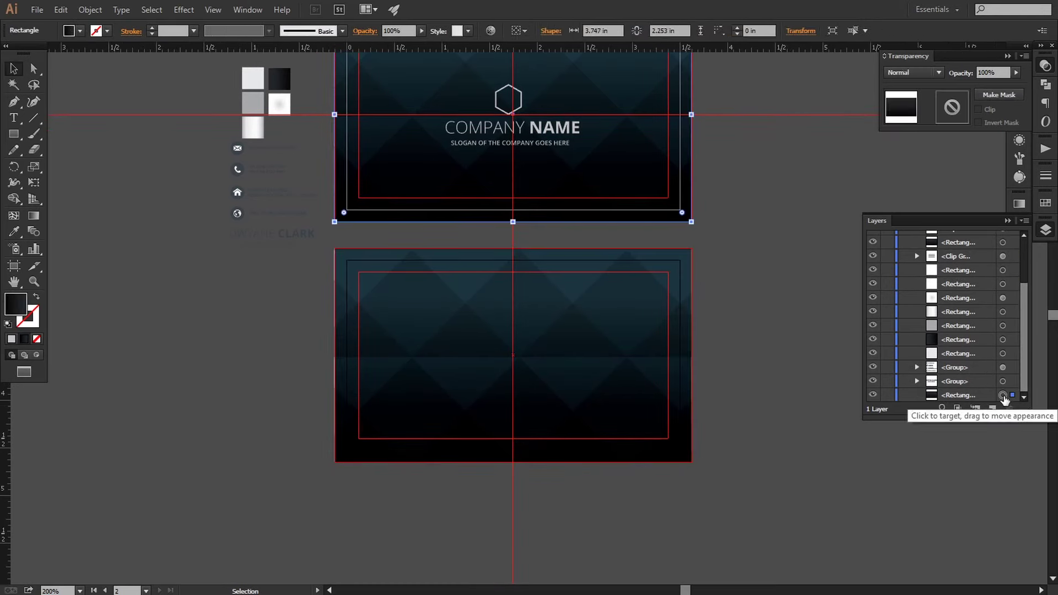
pyautogui.moveTo(1023, 359); pyautogui.dragTo(1022, 322)
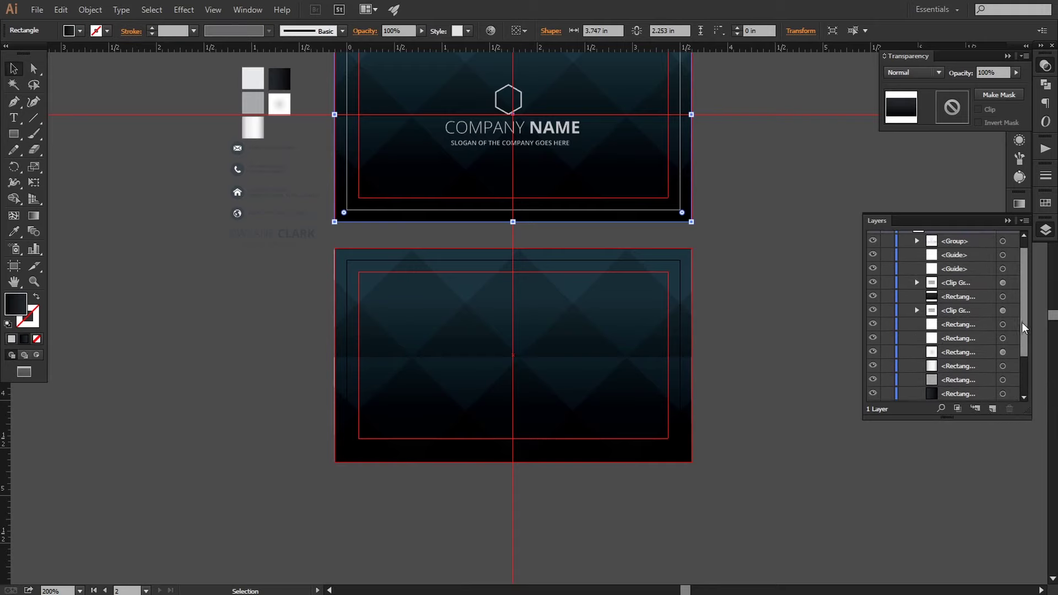
pyautogui.click(1004, 297)
pyautogui.moveTo(948, 296); pyautogui.dragTo(952, 278)
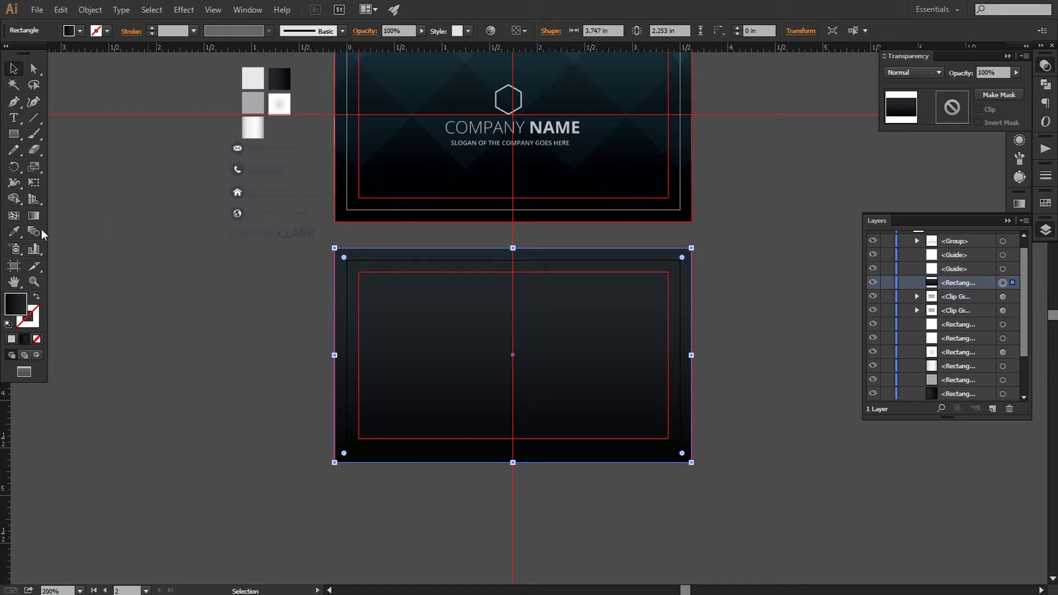
# Give the rectangle the light gradient swatch's fill and set its opacity to 90%.
pyautogui.click(14, 232)
pyautogui.click(254, 126)
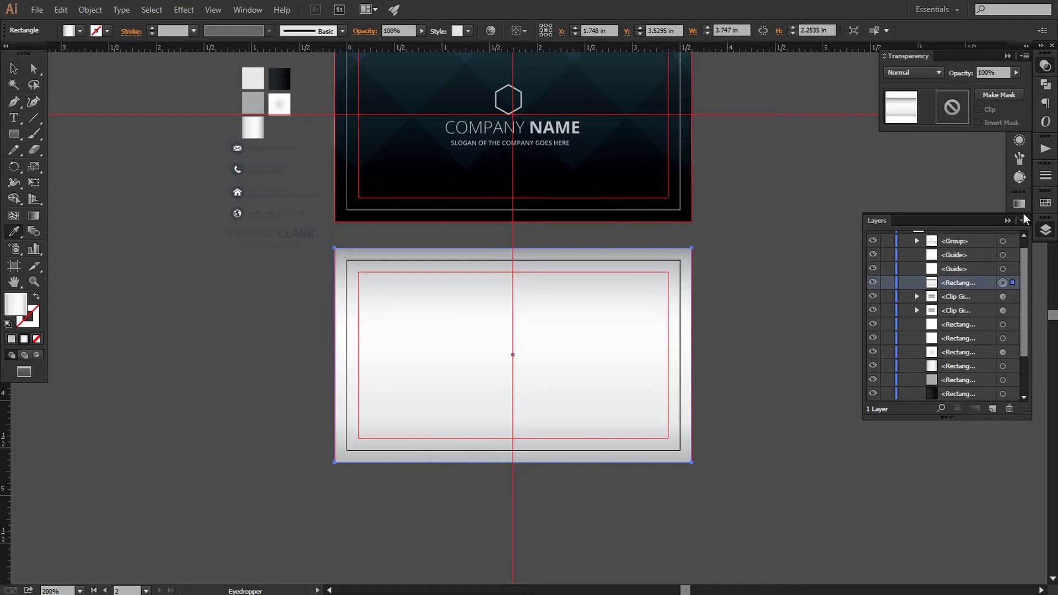
pyautogui.click(1016, 72)
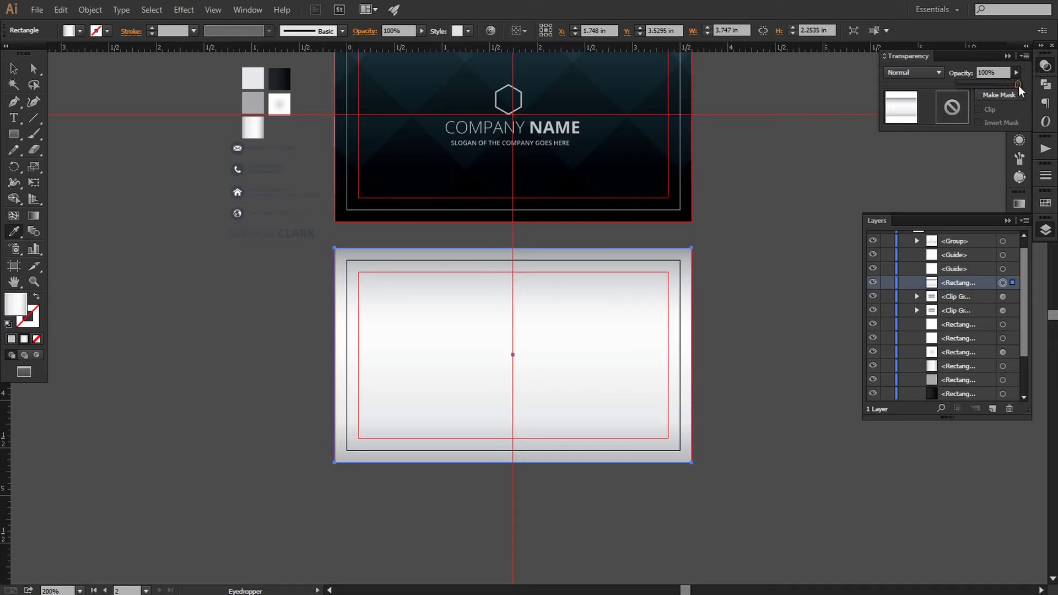
pyautogui.moveTo(1021, 85); pyautogui.dragTo(1008, 87)
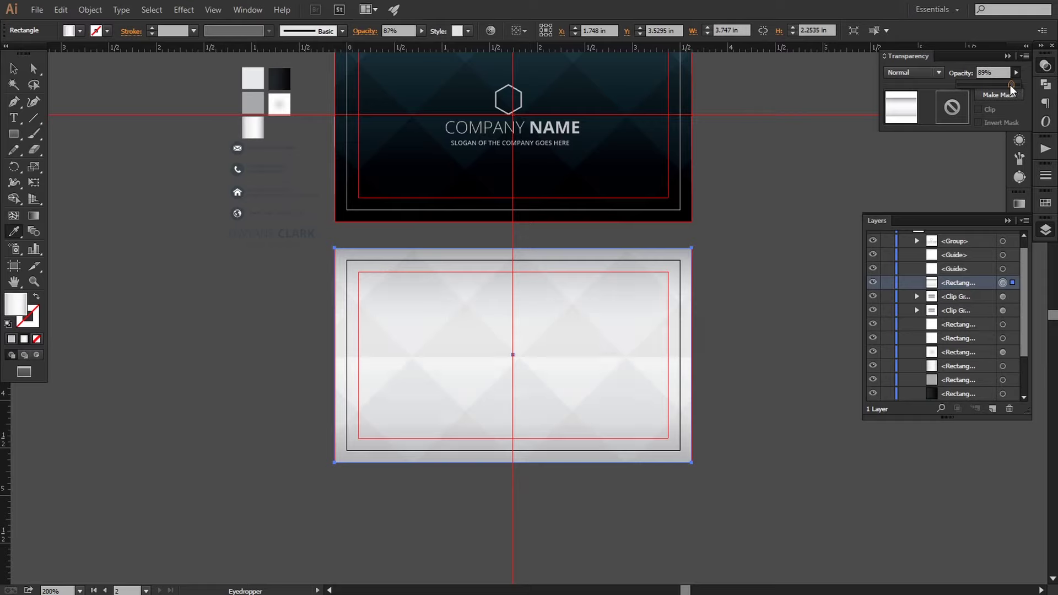
pyautogui.click(974, 82)
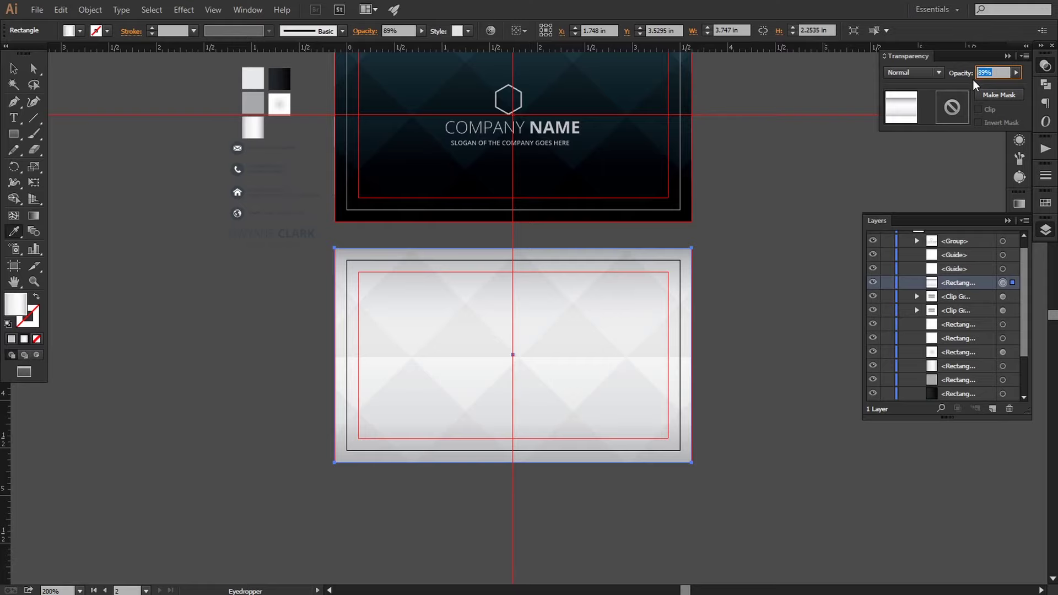
pyautogui.write('90')
pyautogui.press('Return')
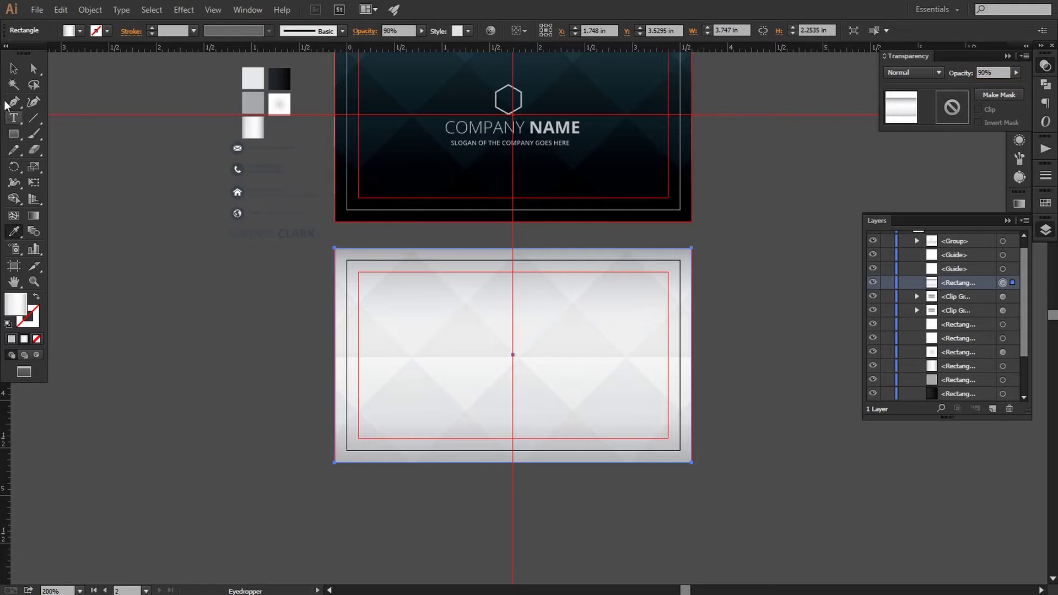
pyautogui.click(14, 68)
pyautogui.click(522, 482)
pyautogui.moveTo(697, 301); pyautogui.dragTo(686, 355)
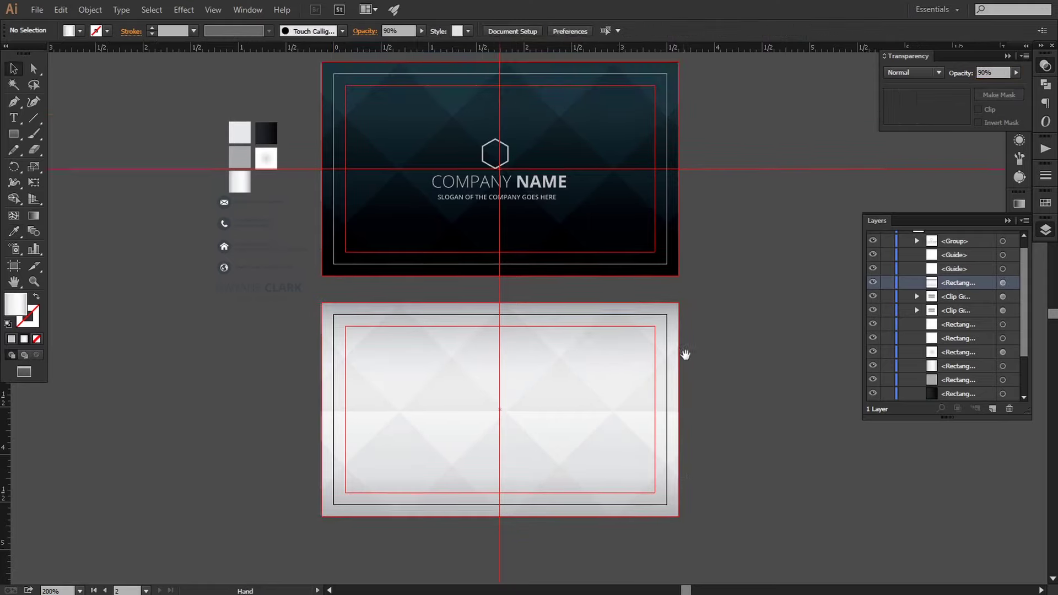
pyautogui.moveTo(557, 357); pyautogui.dragTo(597, 322)
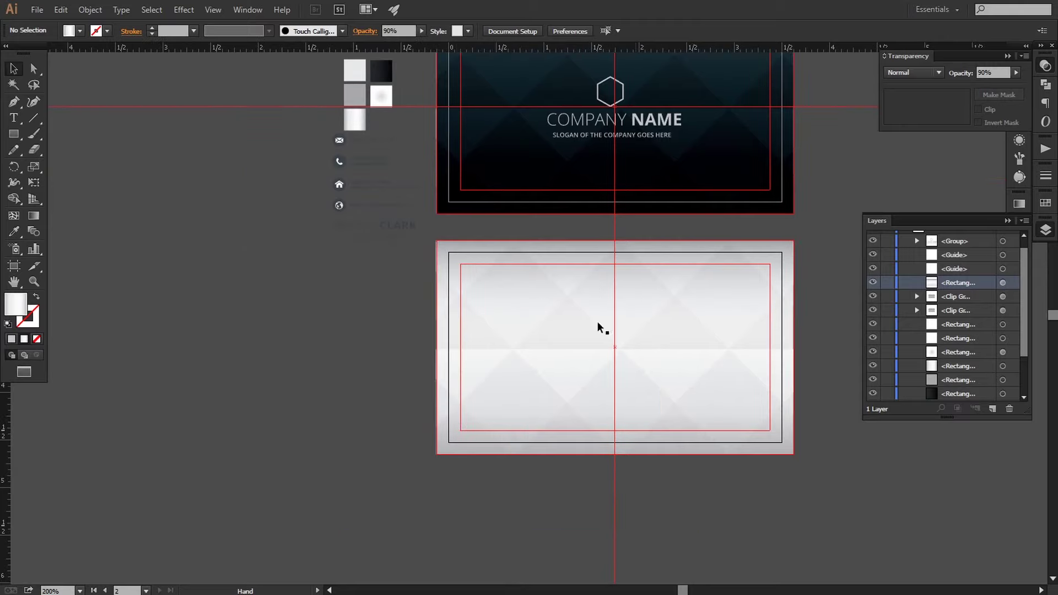
pyautogui.hotkey('ctrl', '+')
pyautogui.hotkey('ctrl', '+')
pyautogui.hotkey('ctrl', '+')
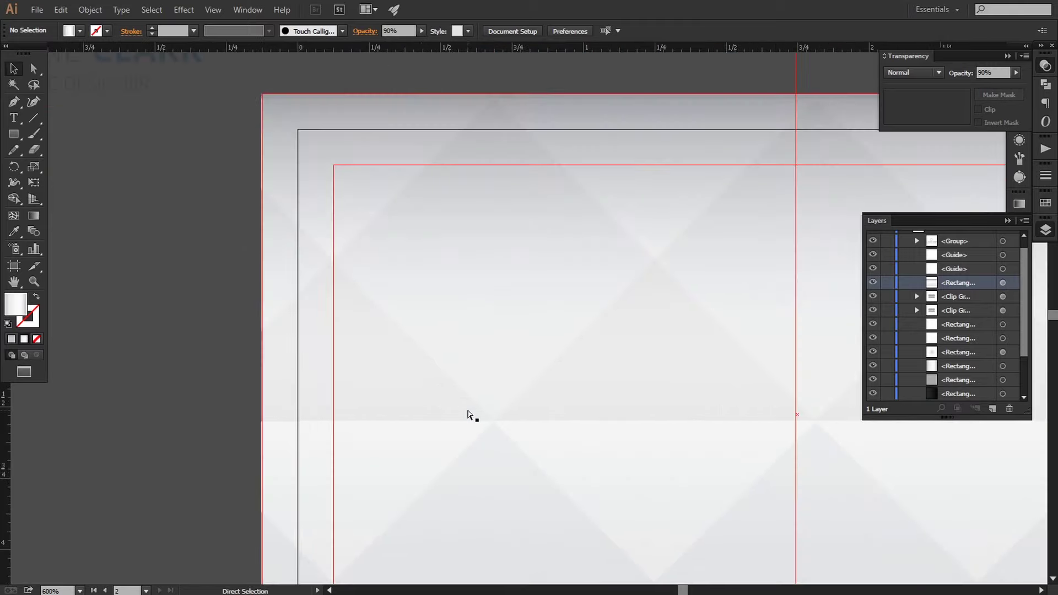
pyautogui.hotkey('ctrl', '+')
pyautogui.hscroll(-3, 588, 250)
pyautogui.hscroll(-5, 555, 362)
pyautogui.scroll(-3, 554, 361)
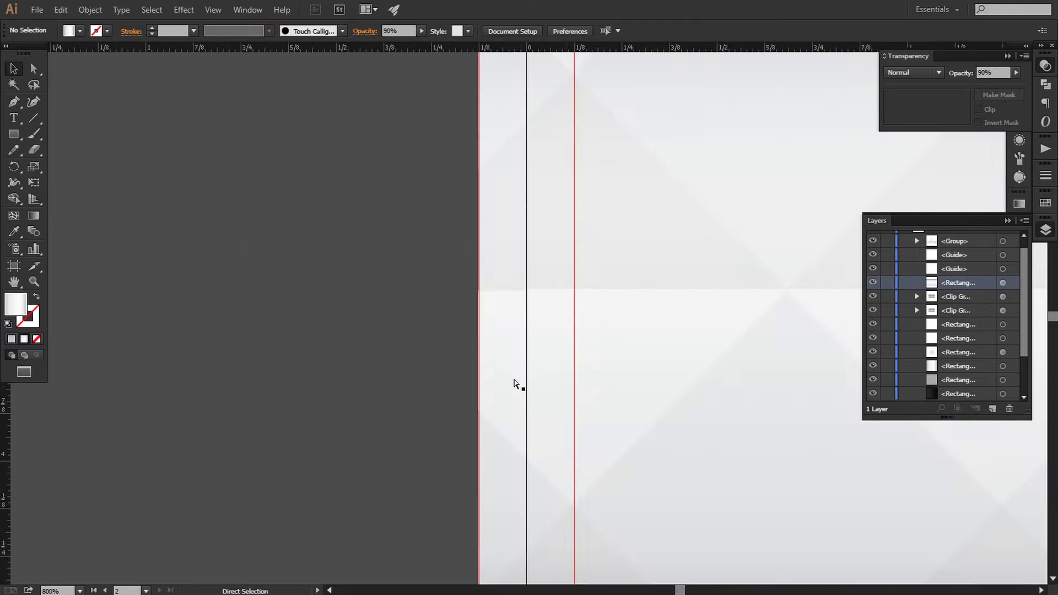
pyautogui.hotkey('ctrl', '+')
pyautogui.hotkey('ctrl', '+')
pyautogui.hotkey('ctrl', '+')
pyautogui.hotkey('ctrl', '+')
pyautogui.hotkey('ctrl', '-')
pyautogui.hotkey('ctrl', '-')
pyautogui.hotkey('ctrl', '-')
pyautogui.hotkey('ctrl', '-')
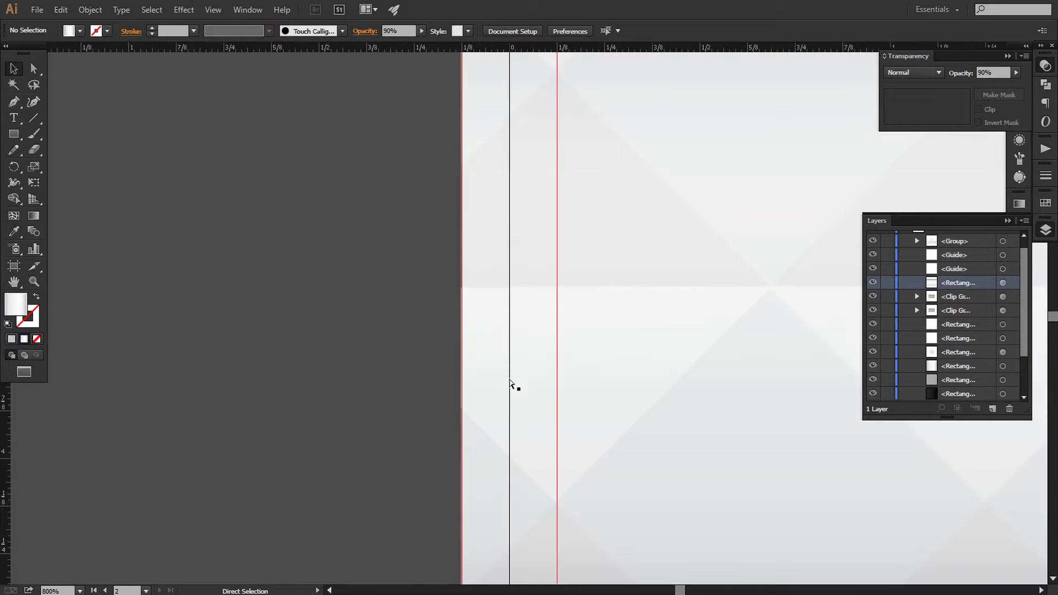
pyautogui.hotkey('ctrl', '-')
pyautogui.hotkey('ctrl', '-')
pyautogui.hotkey('ctrl', '-')
pyautogui.scroll(2, 510, 384)
pyautogui.scroll(-2, 510, 384)
pyautogui.moveTo(602, 288); pyautogui.dragTo(327, 398)
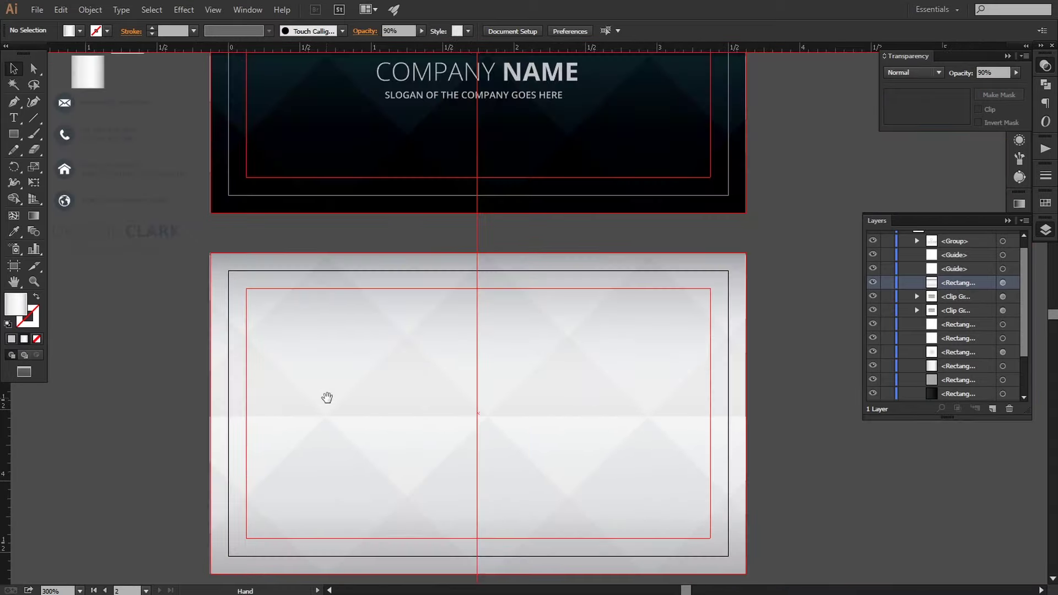
pyautogui.hotkey('ctrl', '-')
pyautogui.hscroll(-1, 373, 354)
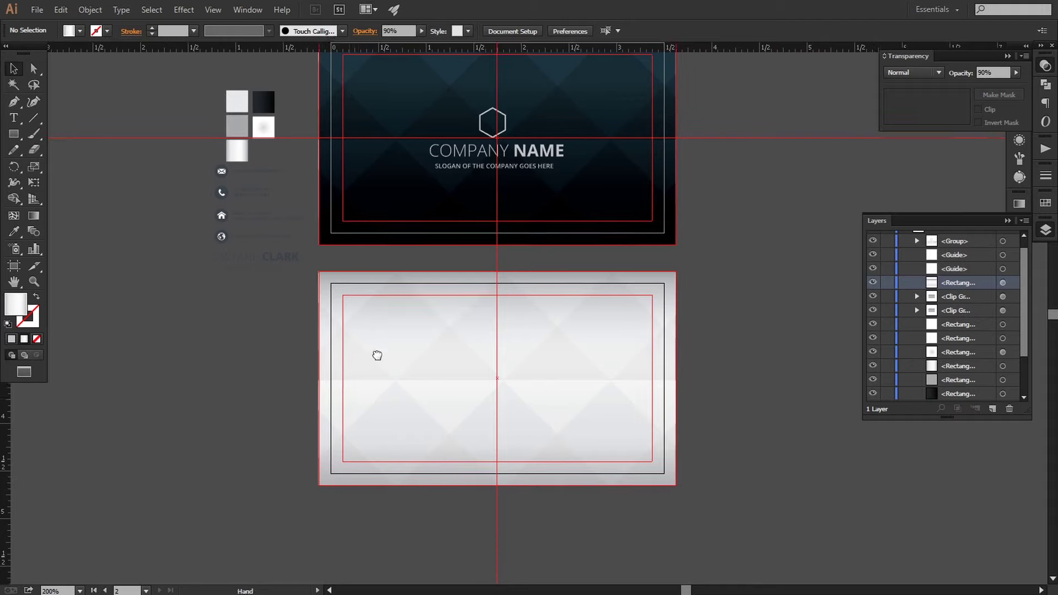
pyautogui.hscroll(-2, 339, 310)
# Place the name and GRAPHIC DESIGNER block in front on the light card, enlarged to about 1.21 in.
pyautogui.moveTo(298, 246); pyautogui.dragTo(468, 366)
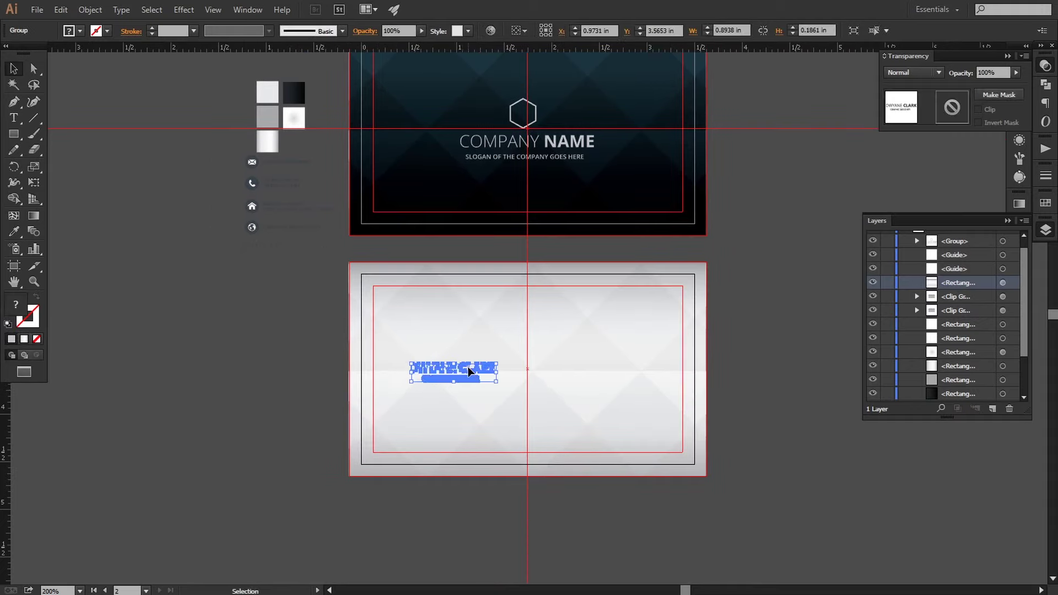
pyautogui.rightClick(468, 367)
pyautogui.click(613, 477)
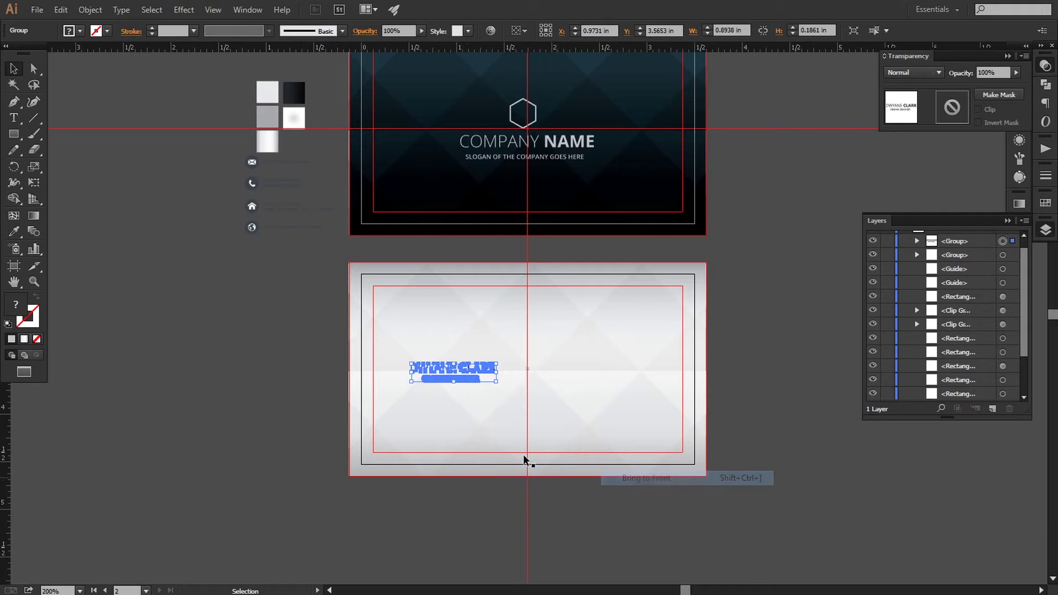
pyautogui.moveTo(496, 382); pyautogui.dragTo(513, 401)
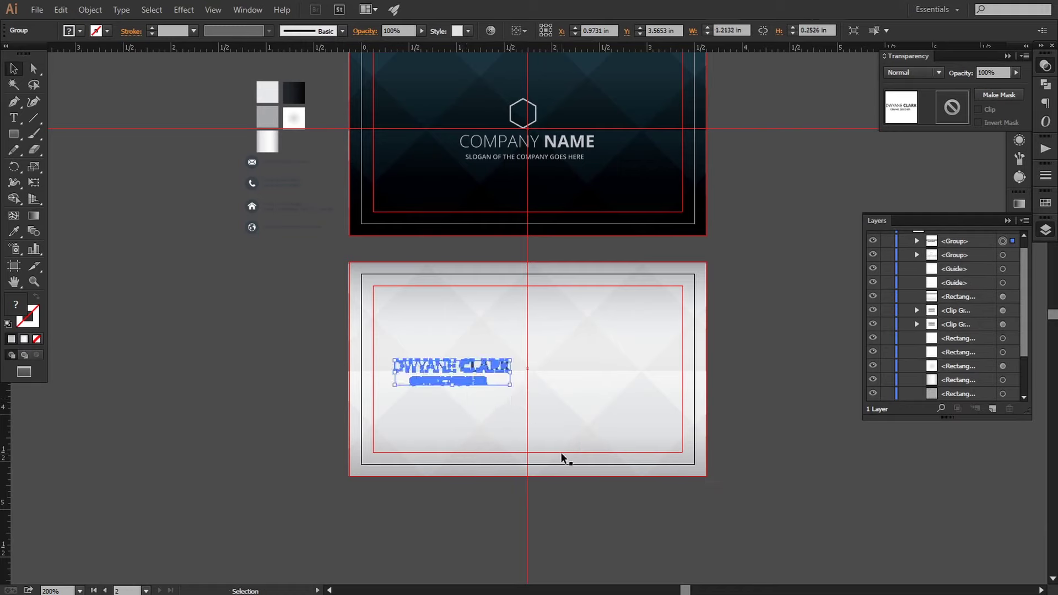
pyautogui.press('Right')
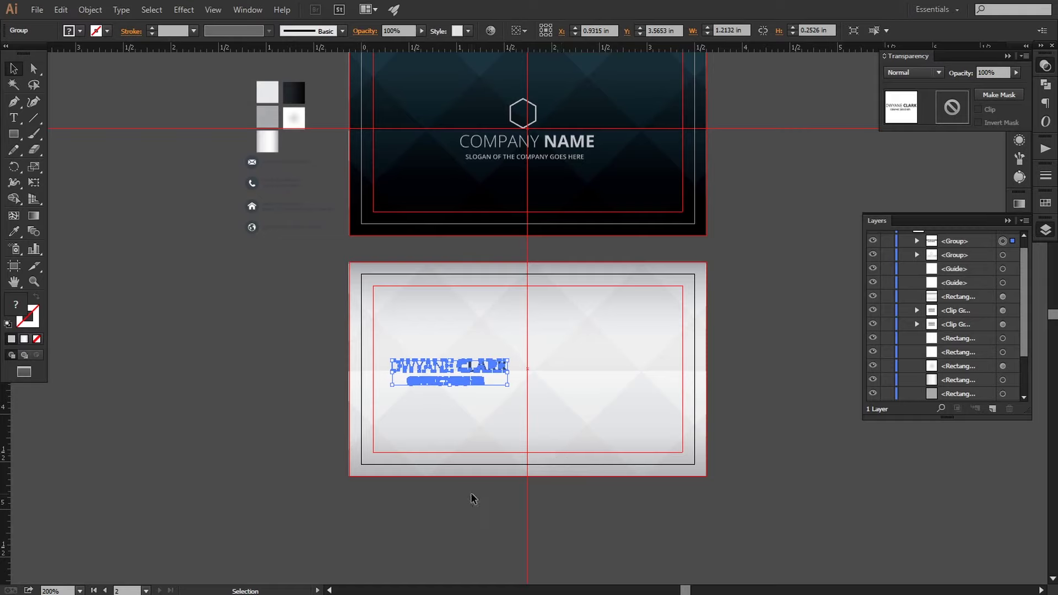
pyautogui.click(461, 520)
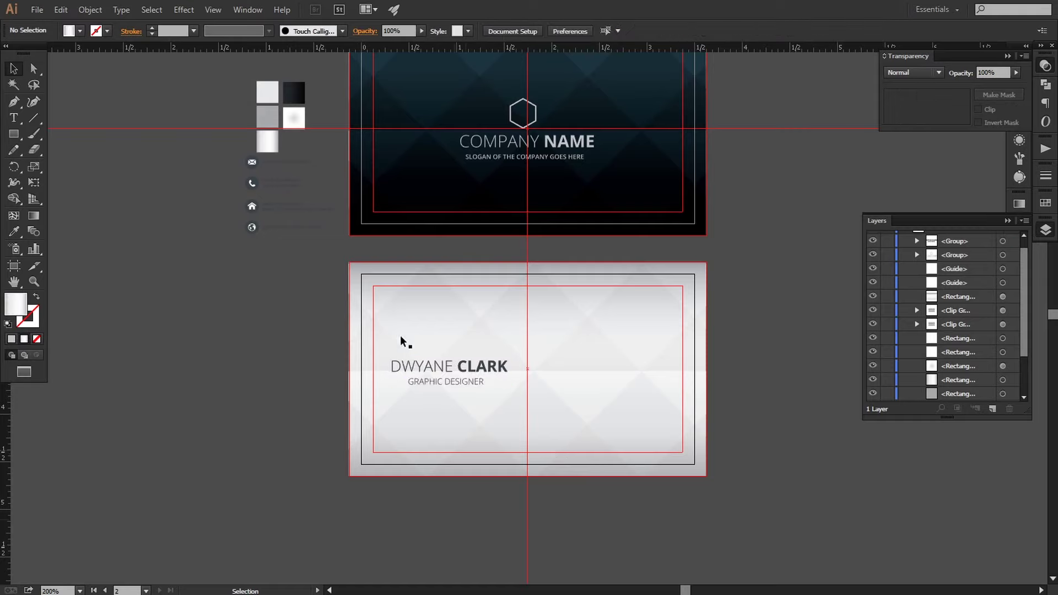
# Bring the contact block onto the light card in front, enlarged, on its right half.
pyautogui.moveTo(248, 207); pyautogui.dragTo(539, 383)
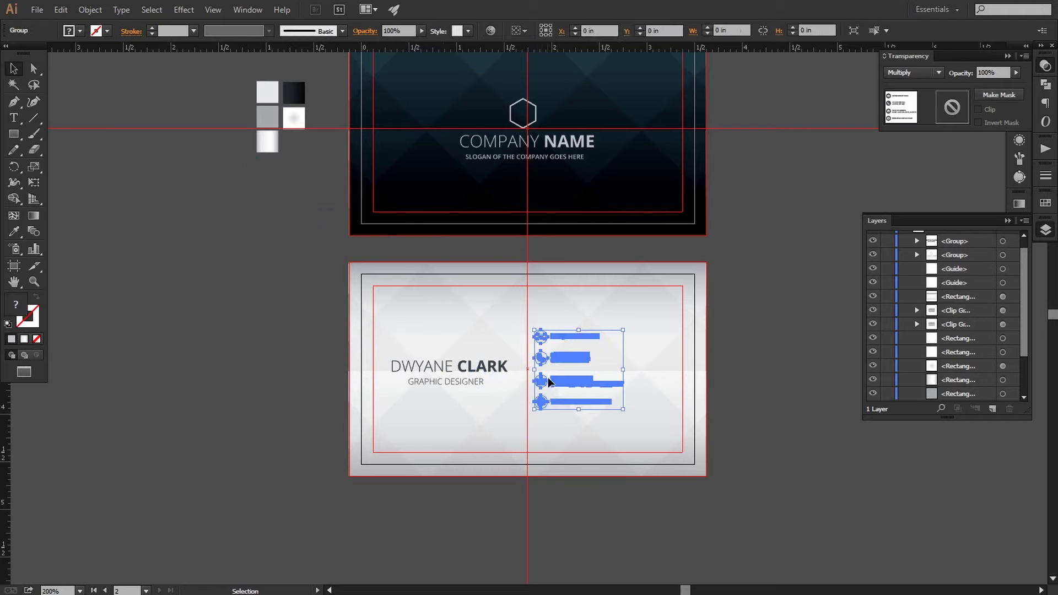
pyautogui.rightClick(550, 378)
pyautogui.click(686, 487)
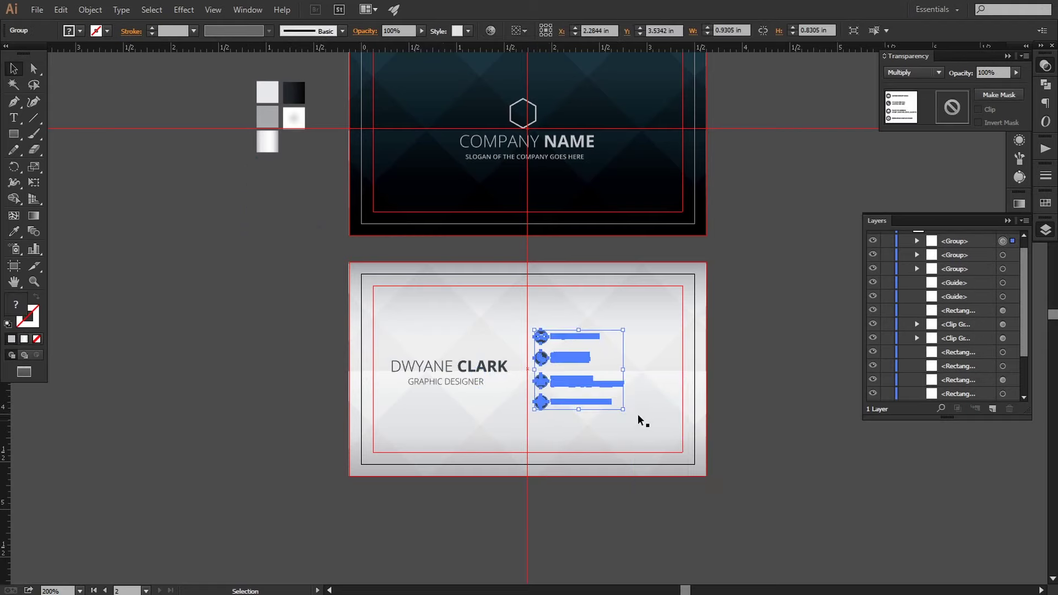
pyautogui.moveTo(624, 410); pyautogui.dragTo(639, 442)
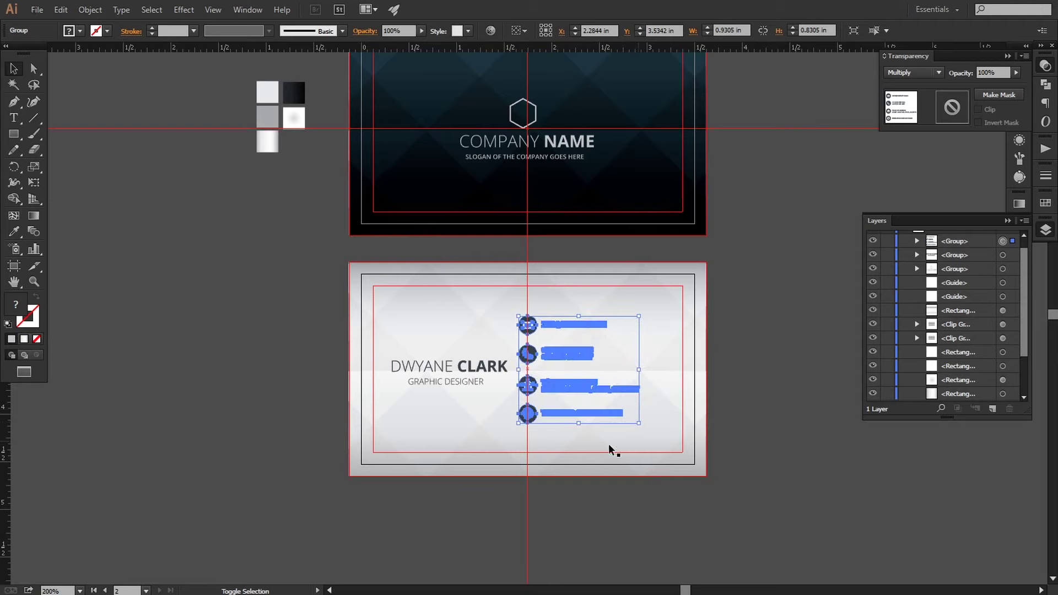
pyautogui.moveTo(537, 417); pyautogui.dragTo(576, 419)
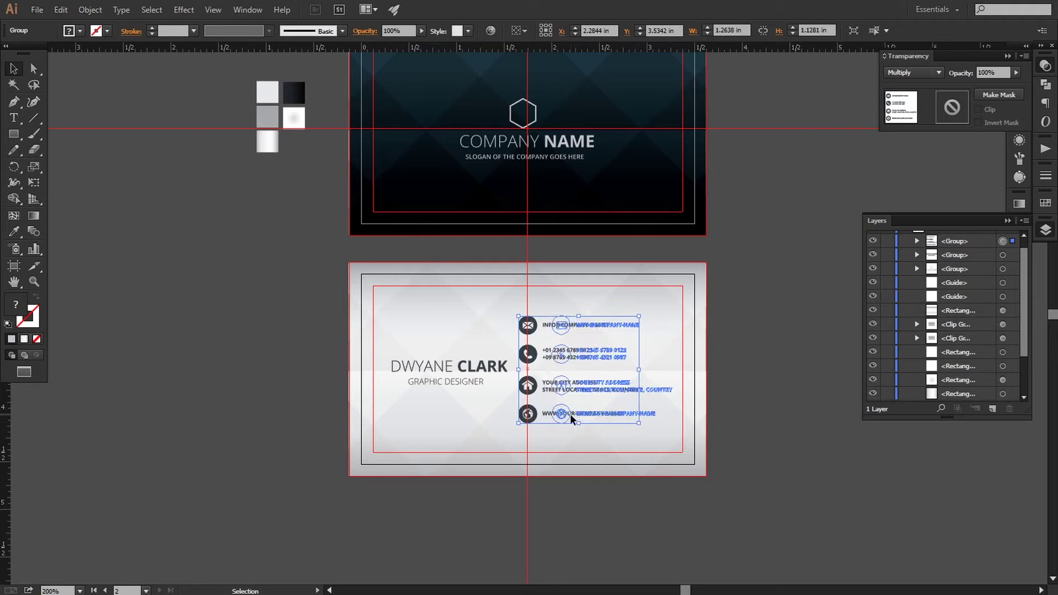
pyautogui.press('Left')
pyautogui.press('Left')
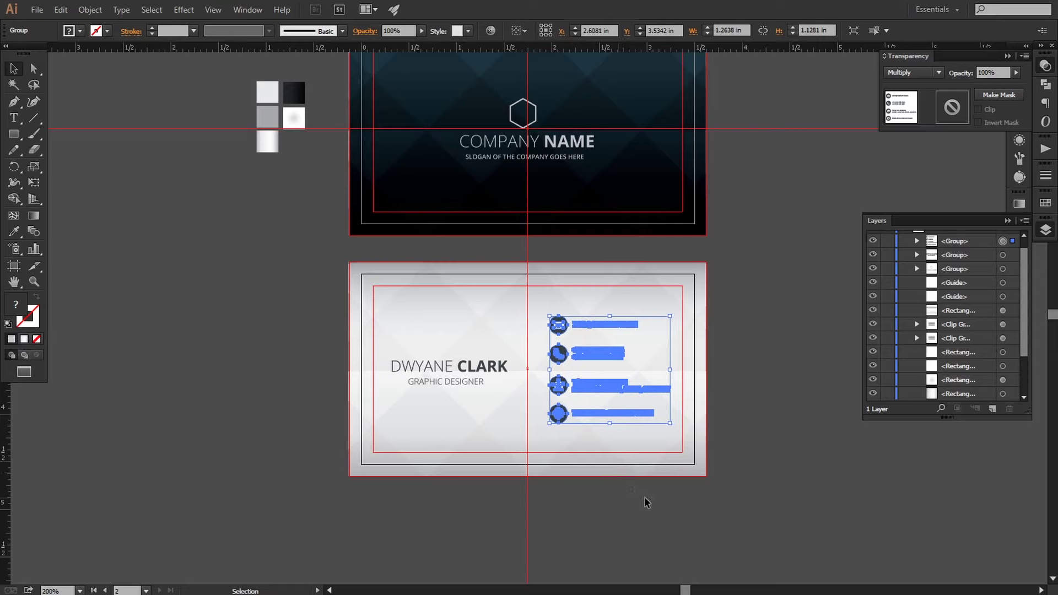
# Nudge the name block and contact block slightly left to balance the spacing.
pyautogui.click(463, 377)
pyautogui.press('Left')
pyautogui.press('Left')
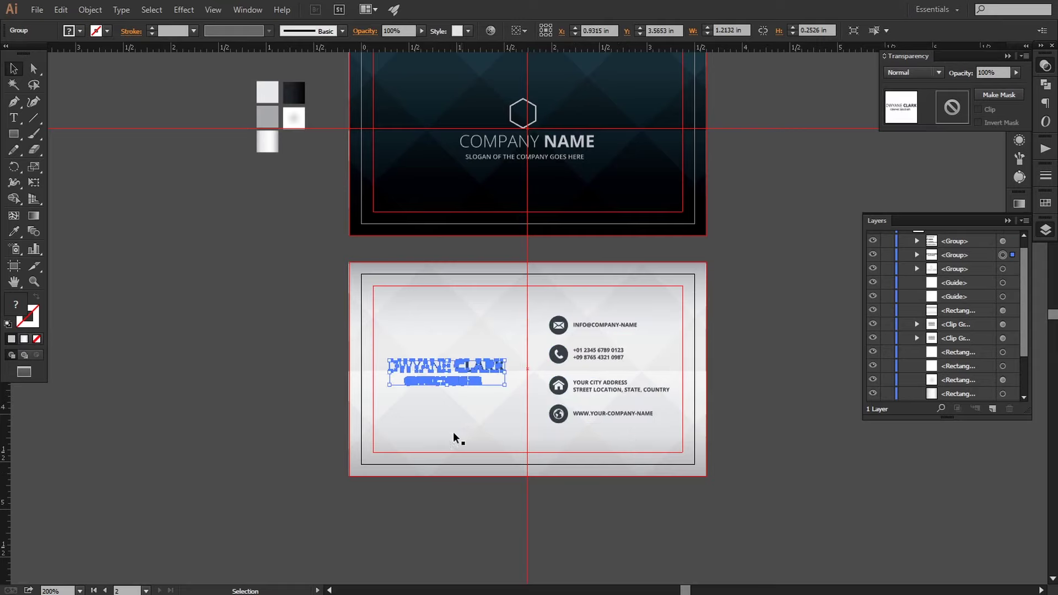
pyautogui.press('Left')
pyautogui.press('Left')
pyautogui.press('Left')
pyautogui.click(486, 520)
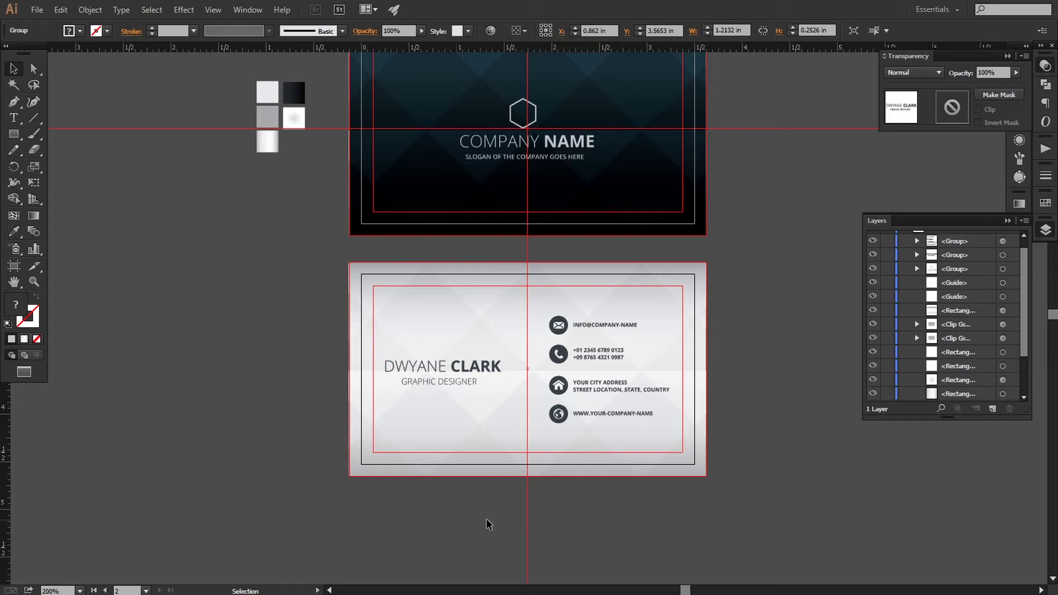
pyautogui.click(612, 390)
pyautogui.press('Left')
pyautogui.click(791, 438)
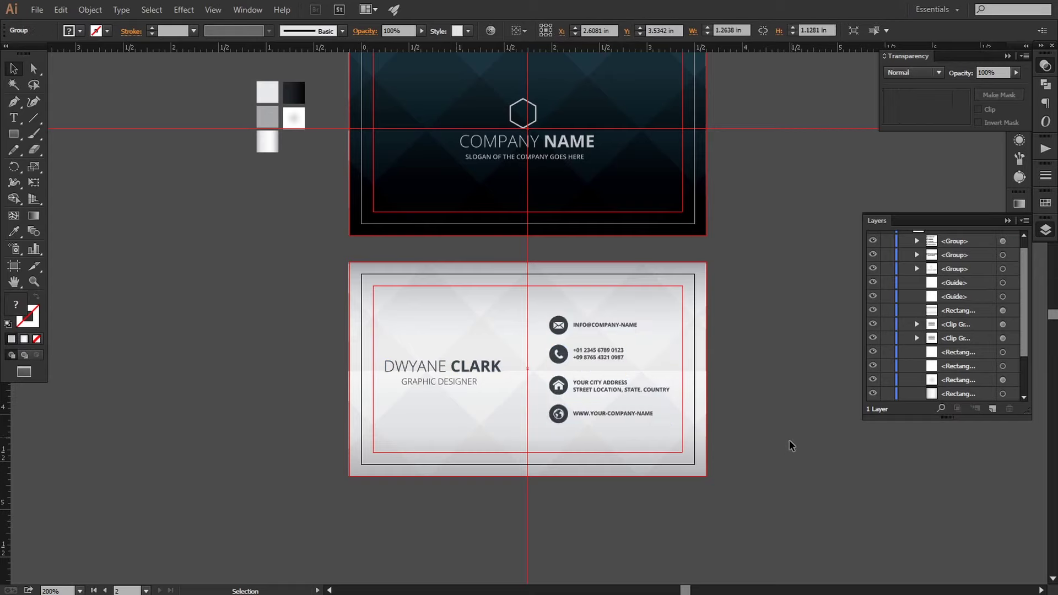
# Zoom in on the light card, enlarge the contact block slightly and nudge it right.
pyautogui.press('a')
pyautogui.hotkey('ctrl', '+')
pyautogui.moveTo(654, 451); pyautogui.dragTo(621, 364)
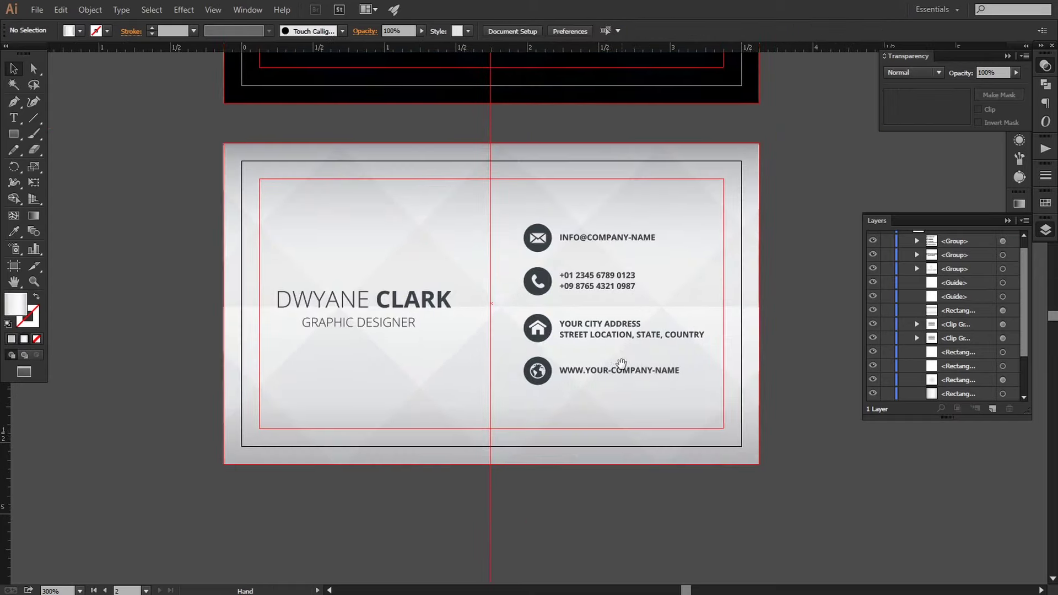
pyautogui.hotkey('ctrl', '+')
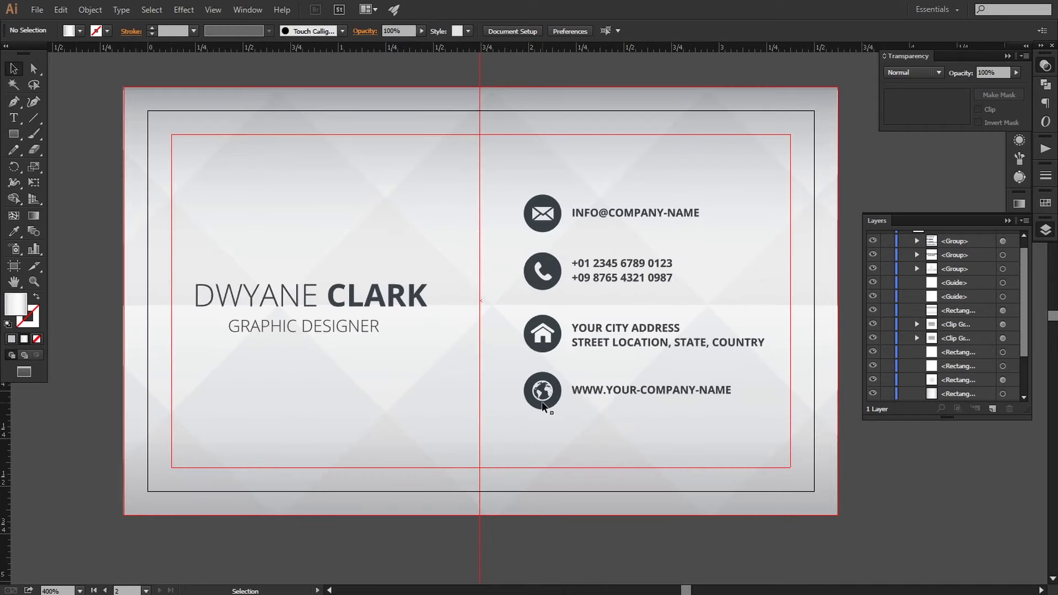
pyautogui.click(541, 401)
pyautogui.moveTo(764, 409); pyautogui.dragTo(768, 413)
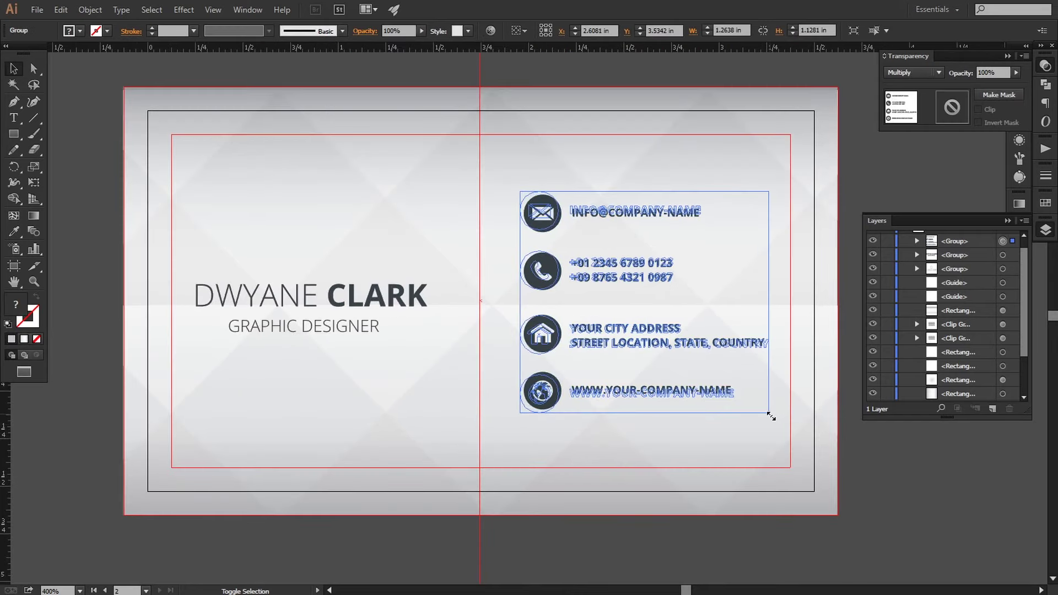
pyautogui.click(869, 460)
pyautogui.click(564, 398)
pyautogui.press('Right')
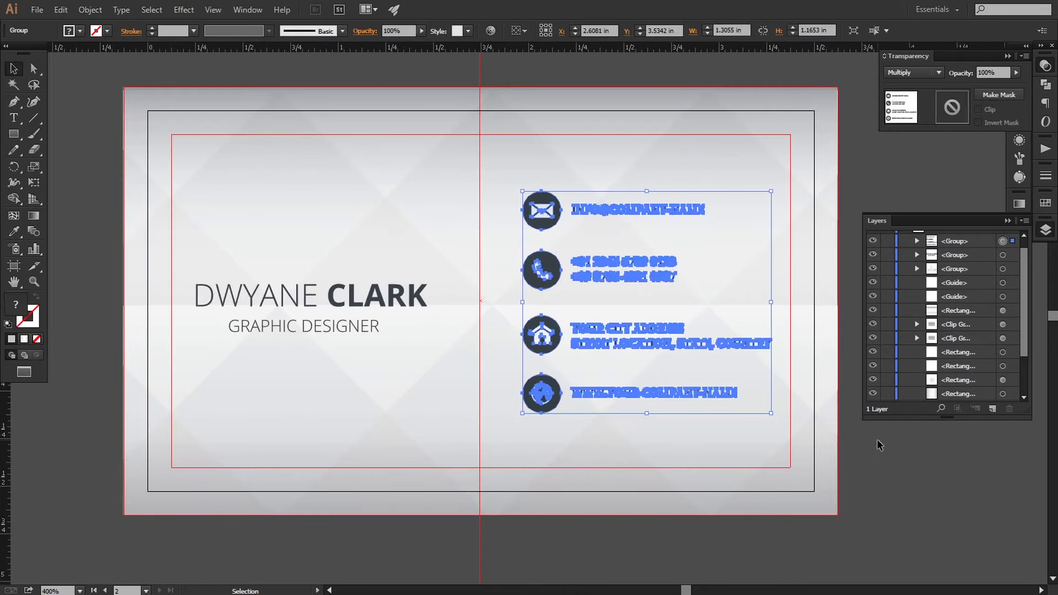
pyautogui.press('Right')
pyautogui.click(877, 445)
# Add a horizontal ruler guide at the card's vertical centre and check both blocks' alignment.
pyautogui.click(293, 300)
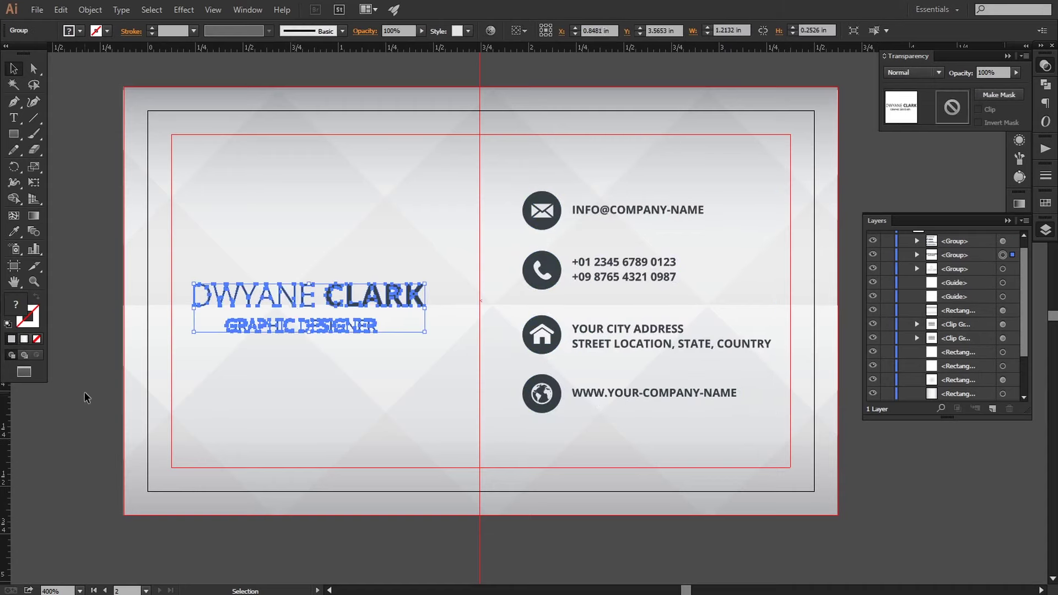
pyautogui.click(294, 154)
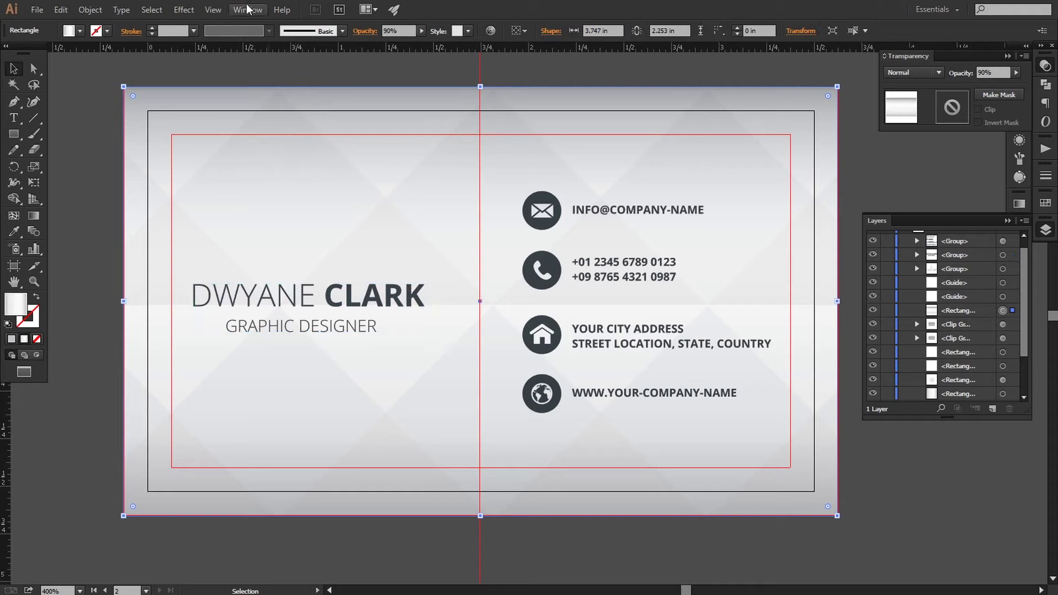
pyautogui.moveTo(223, 50); pyautogui.dragTo(303, 299)
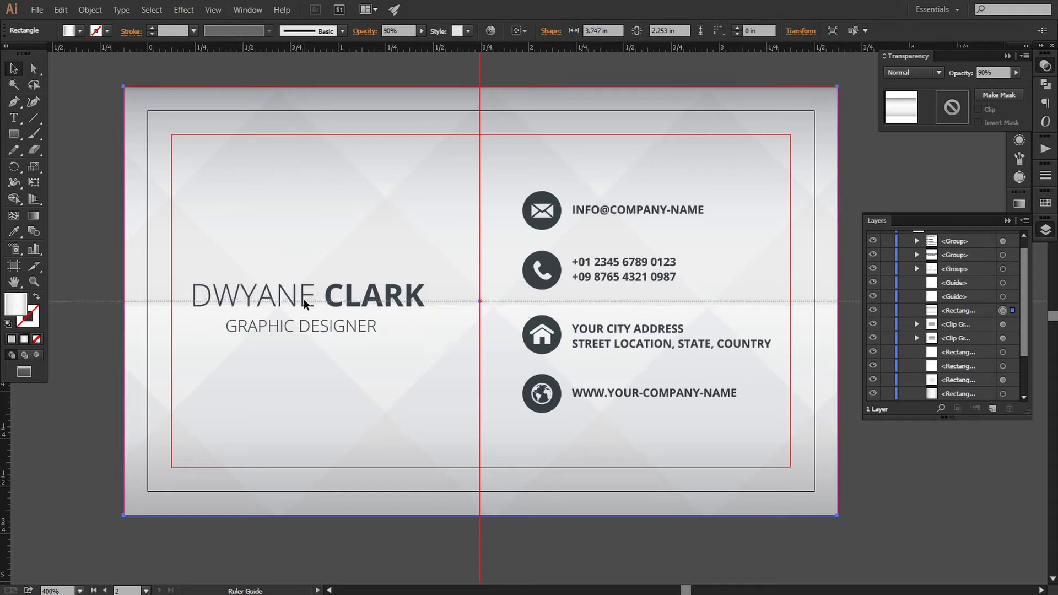
pyautogui.moveTo(303, 300); pyautogui.dragTo(305, 300)
pyautogui.click(524, 325)
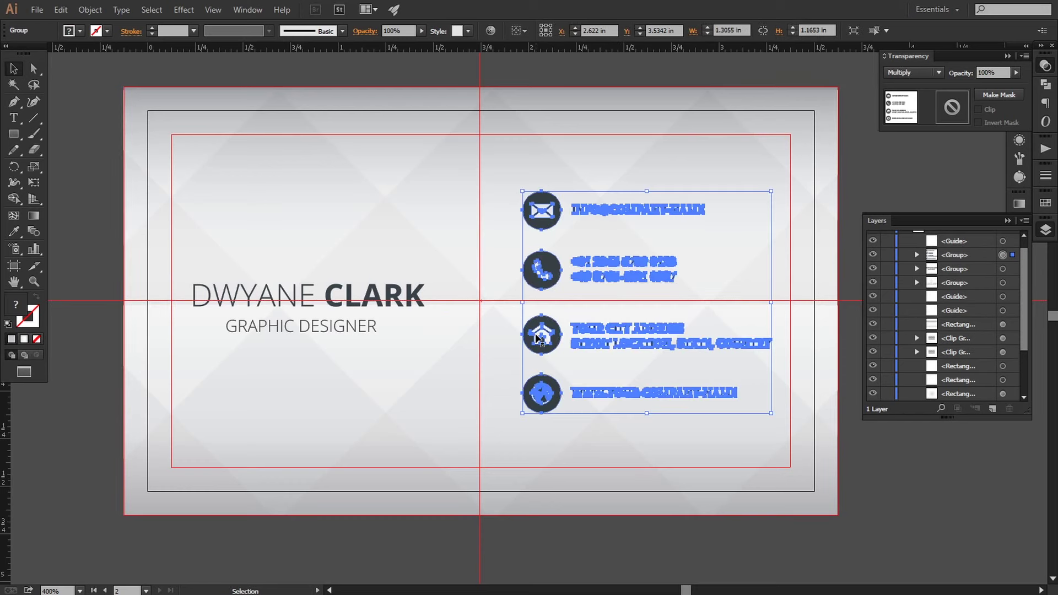
pyautogui.click(362, 326)
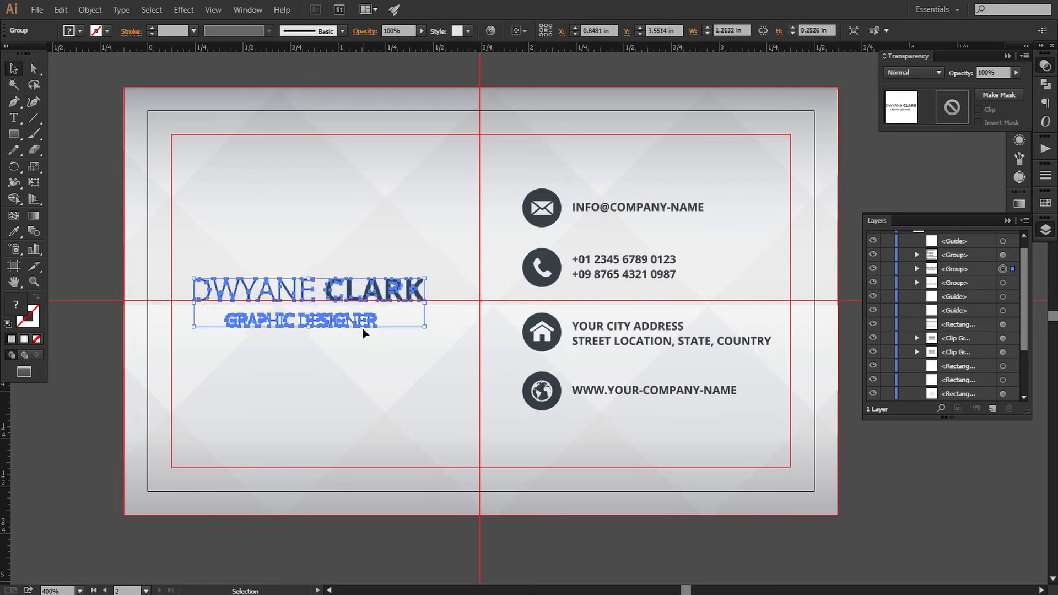
pyautogui.click(395, 528)
pyautogui.moveTo(503, 479); pyautogui.dragTo(478, 479)
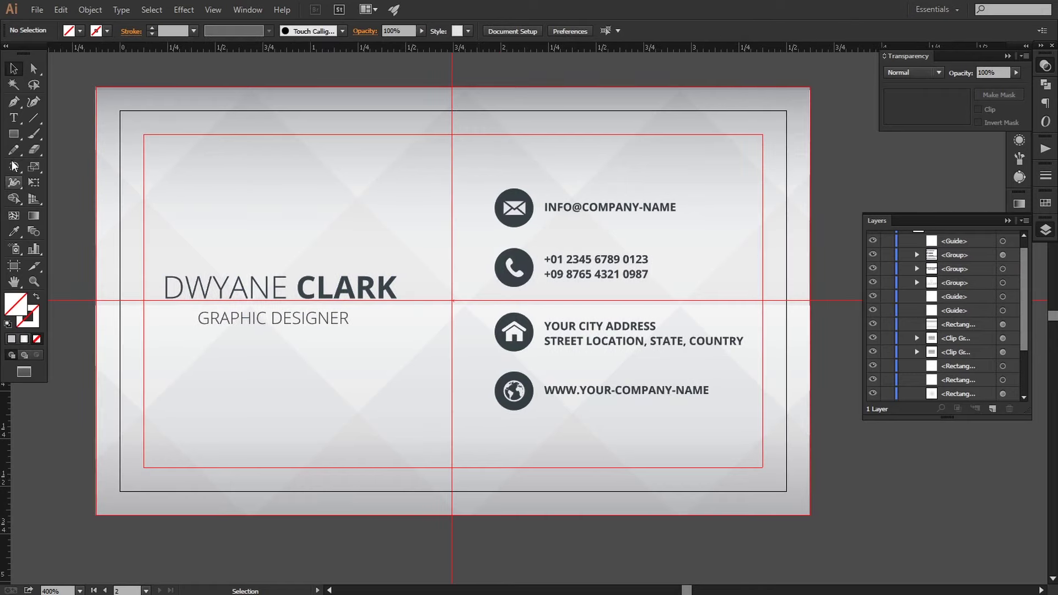
# Draw a curved divider path between the blocks and give it the blurred white fill.
pyautogui.click(12, 103)
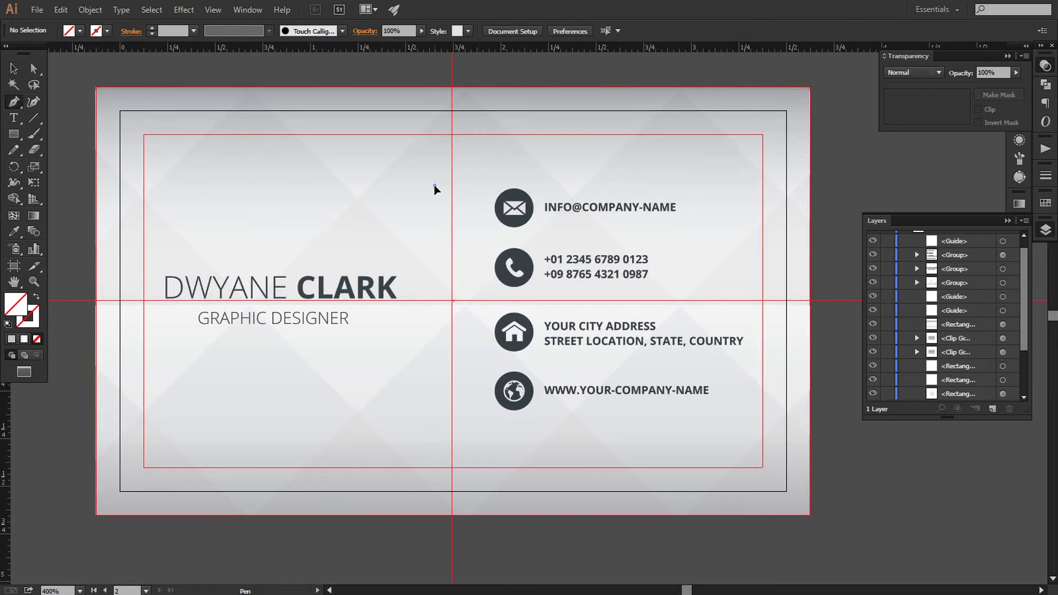
pyautogui.click(434, 185)
pyautogui.click(435, 418)
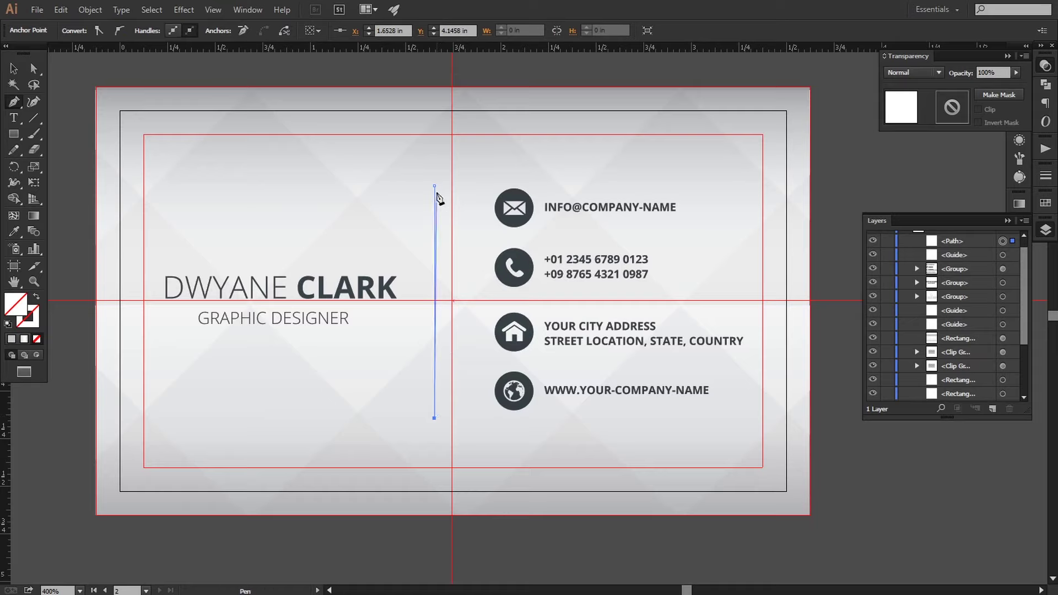
pyautogui.moveTo(434, 186)
pyautogui.mouseDown()
pyautogui.moveTo(395, 160)
pyautogui.moveTo(400, 77)
pyautogui.mouseUp()
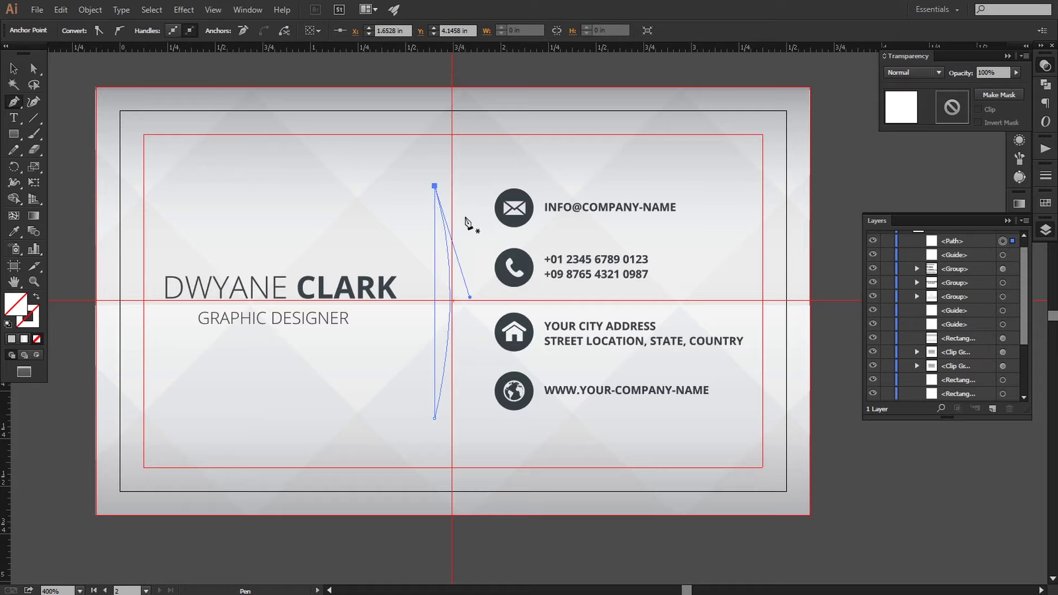
pyautogui.moveTo(416, 283); pyautogui.dragTo(511, 347)
pyautogui.click(24, 231)
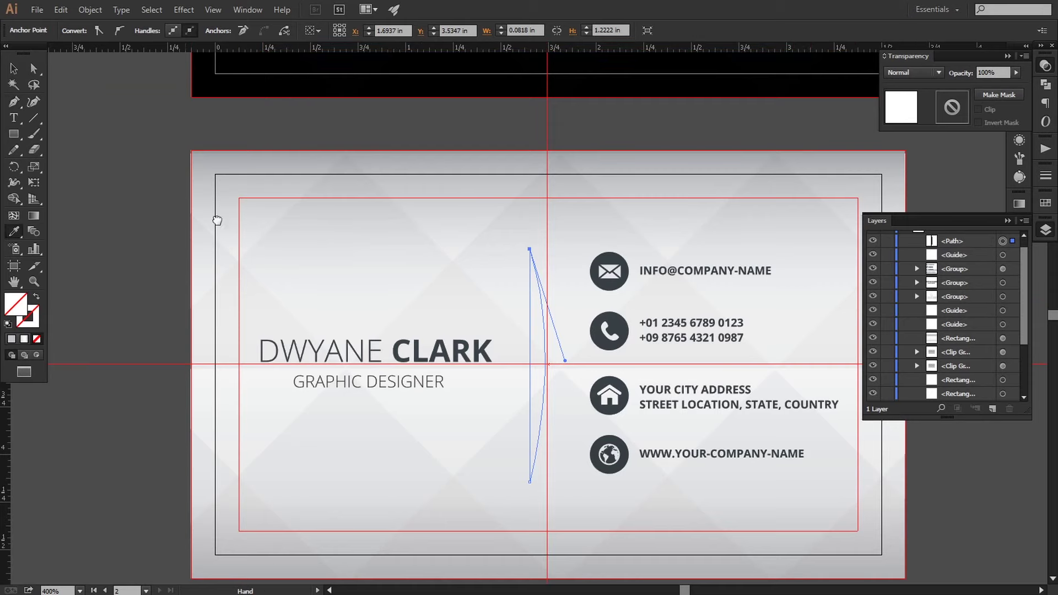
pyautogui.scroll(5, 217, 220)
pyautogui.click(149, 148)
pyautogui.scroll(-5, 360, 244)
pyautogui.hscroll(3, 360, 245)
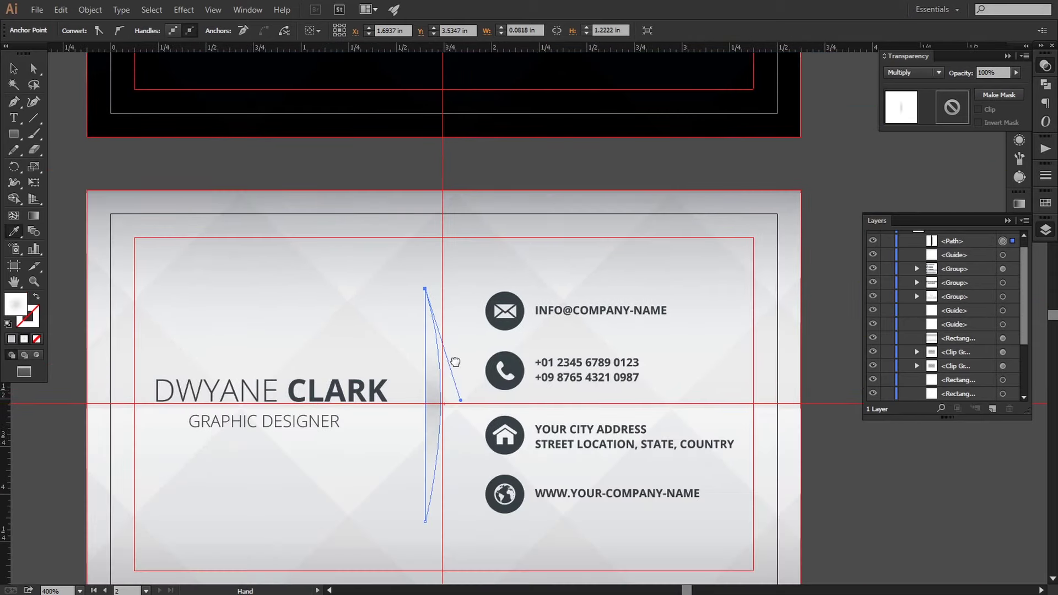
# Reshape the divider's radial gradient into a thin, vertical, stretched ellipse.
pyautogui.click(1019, 205)
pyautogui.click(33, 216)
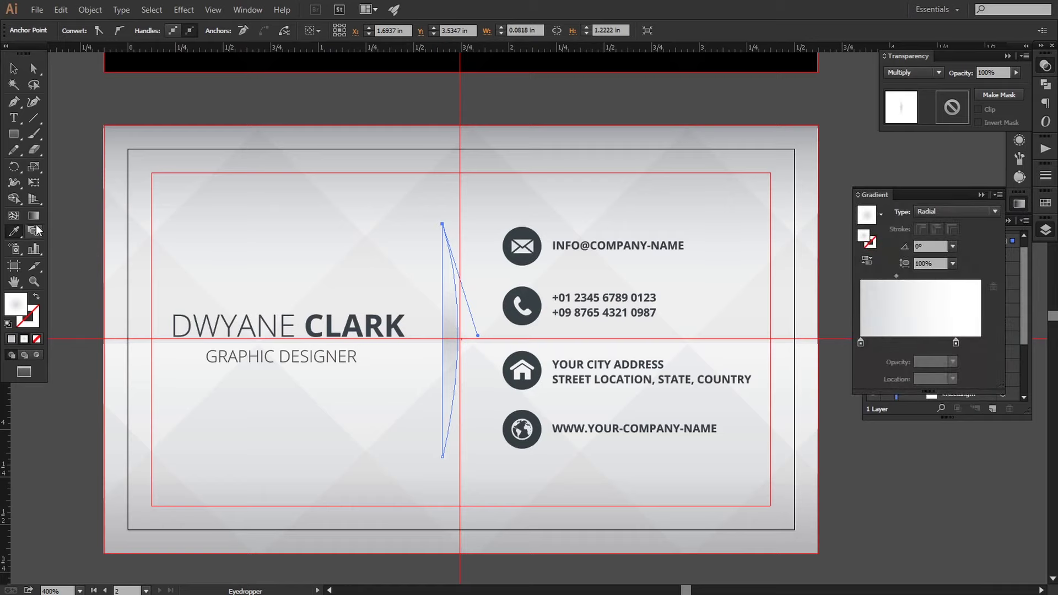
pyautogui.moveTo(451, 340); pyautogui.dragTo(443, 341)
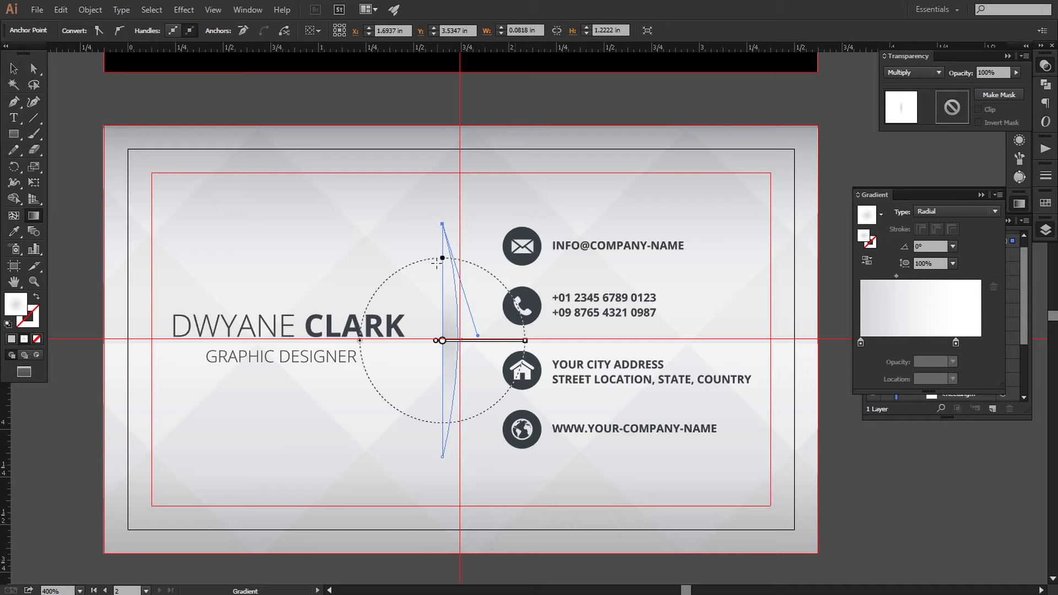
pyautogui.moveTo(443, 258); pyautogui.dragTo(442, 333)
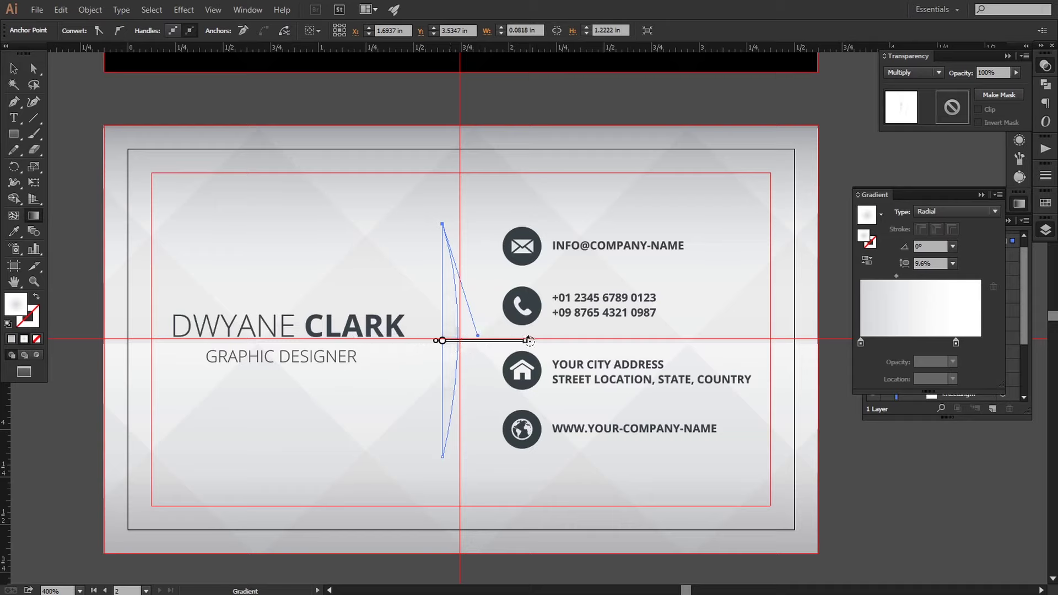
pyautogui.moveTo(531, 342); pyautogui.dragTo(446, 244)
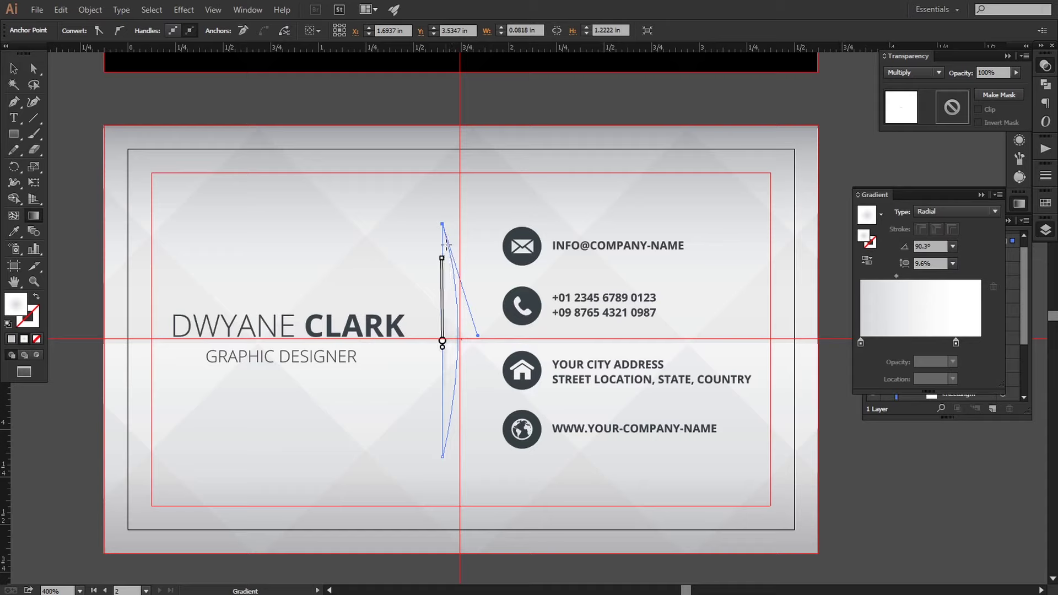
pyautogui.moveTo(445, 421); pyautogui.dragTo(443, 445)
# Shift the divider's outer gradient stop and move the midpoint to 52.66% to soften the fade.
pyautogui.click(14, 69)
pyautogui.click(87, 110)
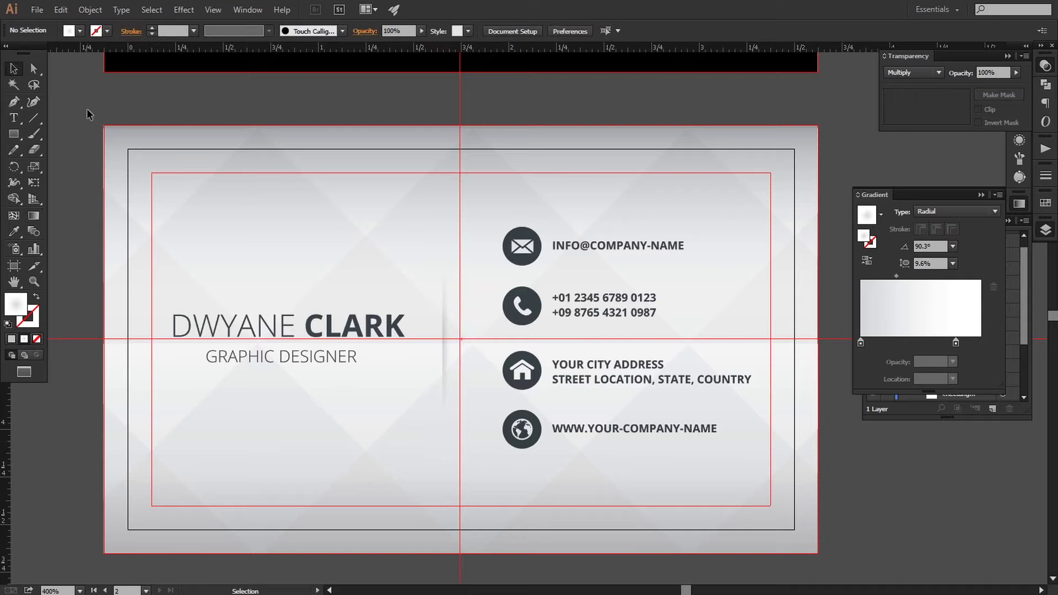
pyautogui.click(448, 385)
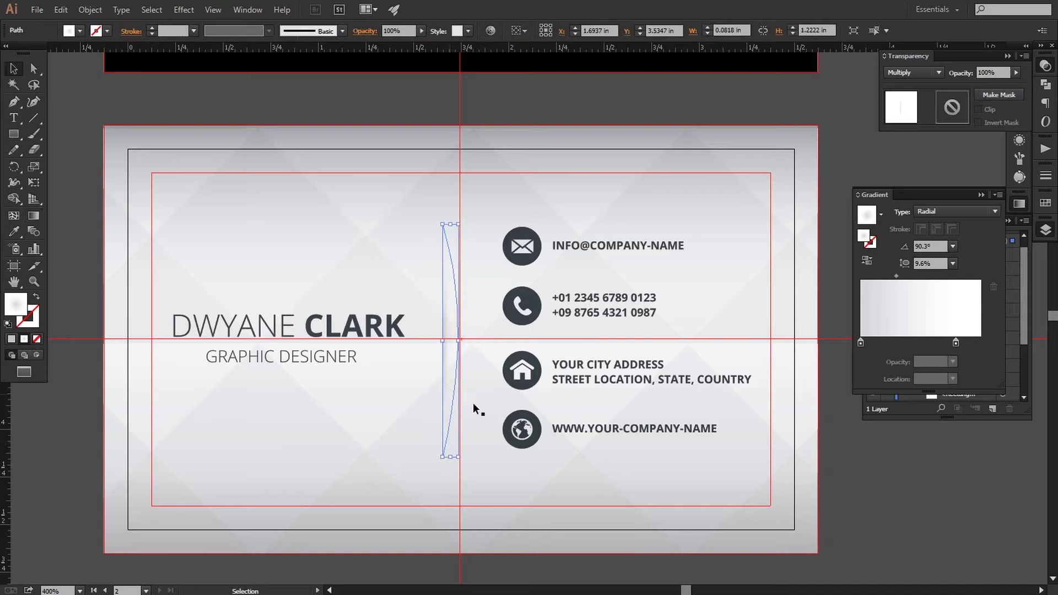
pyautogui.moveTo(956, 342); pyautogui.dragTo(961, 343)
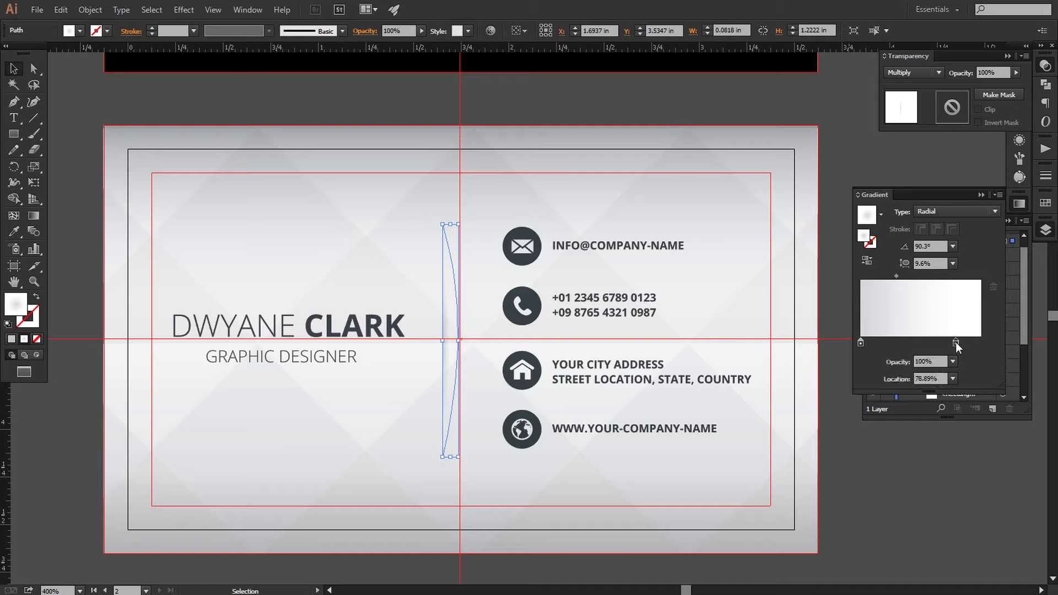
pyautogui.moveTo(898, 276); pyautogui.dragTo(920, 277)
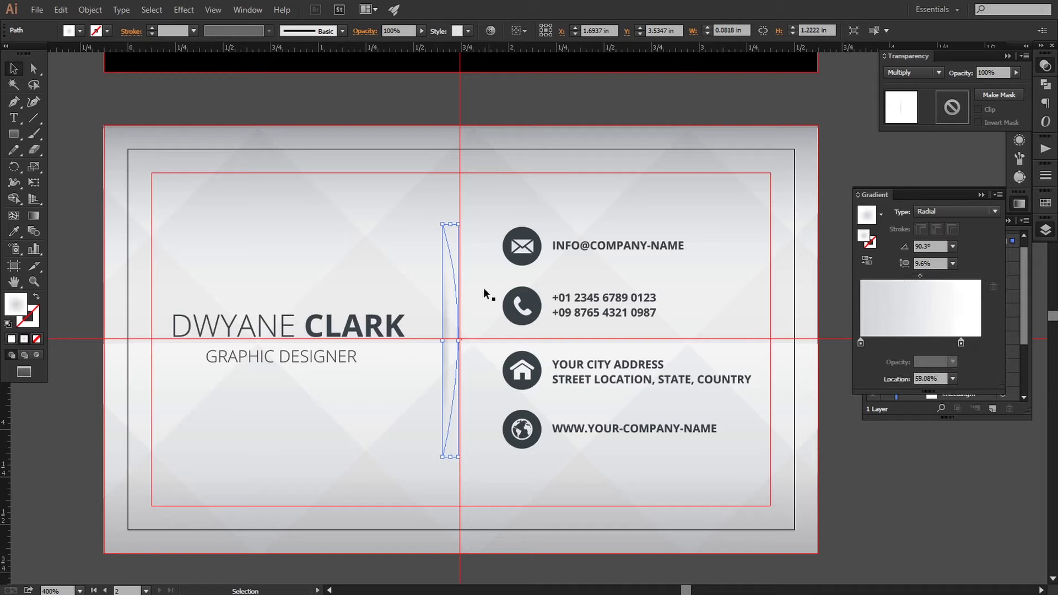
pyautogui.click(32, 220)
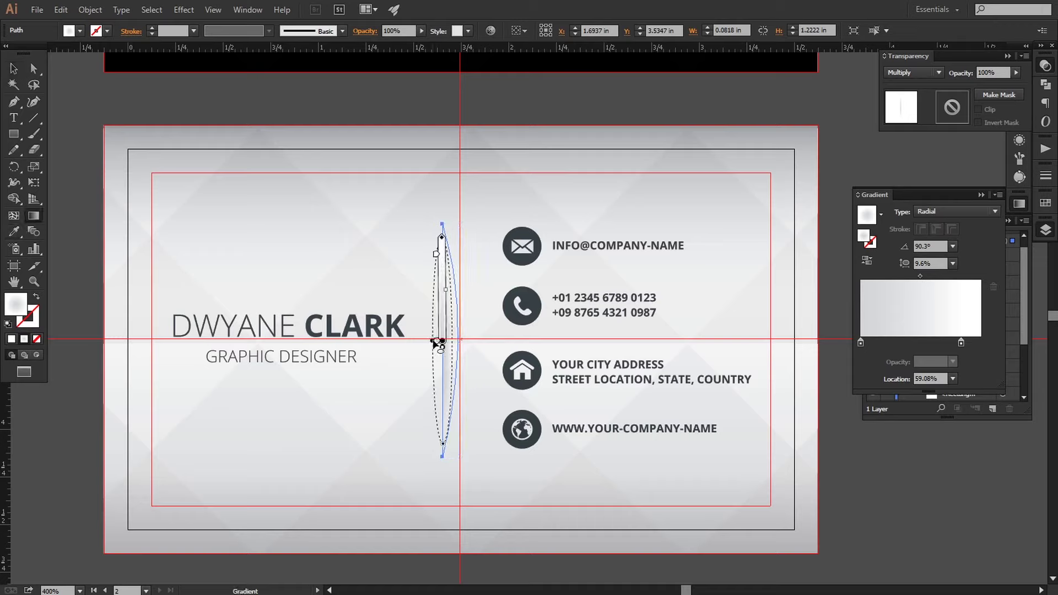
pyautogui.press('v')
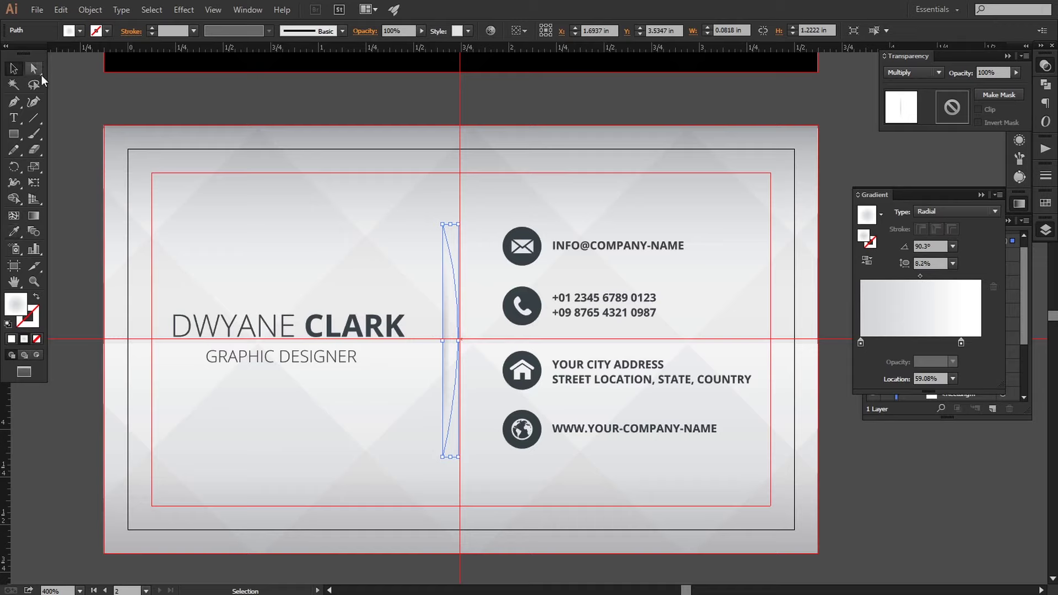
pyautogui.click(86, 97)
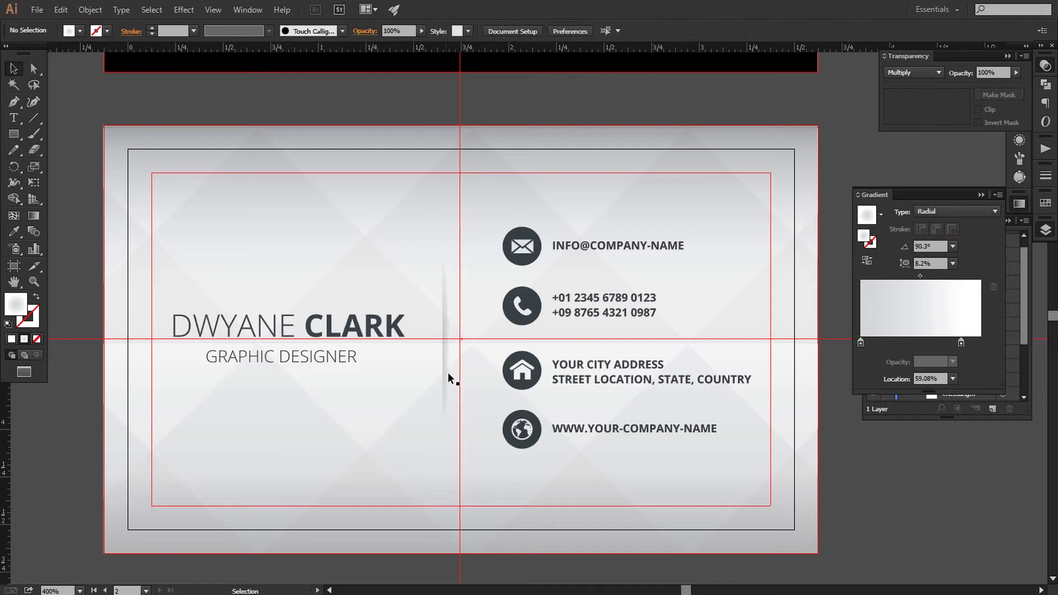
# Stretch the divider path taller to about 1.53 in.
pyautogui.hotkey('ctrl', '-')
pyautogui.hotkey('ctrl', '-')
pyautogui.hotkey('ctrl', '-')
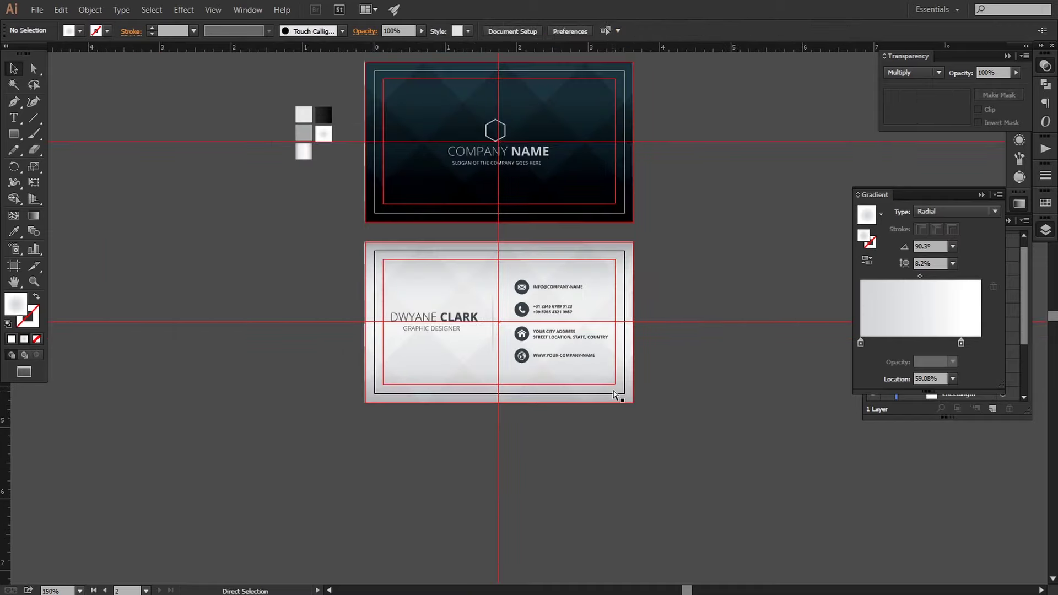
pyautogui.hotkey('ctrl', '+')
pyautogui.hotkey('ctrl', '+')
pyautogui.click(462, 357)
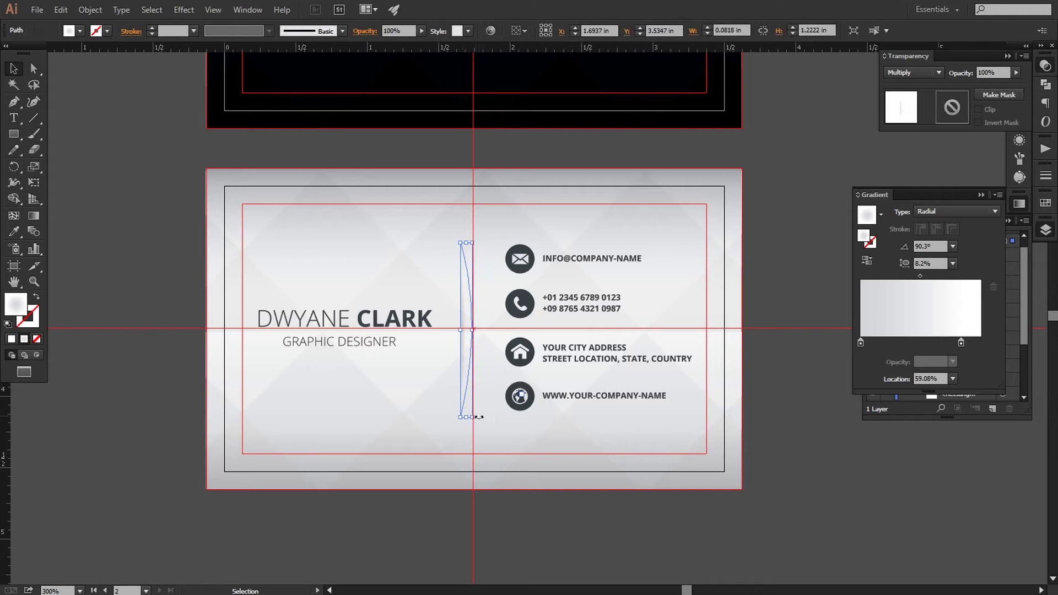
pyautogui.moveTo(473, 418); pyautogui.dragTo(479, 443)
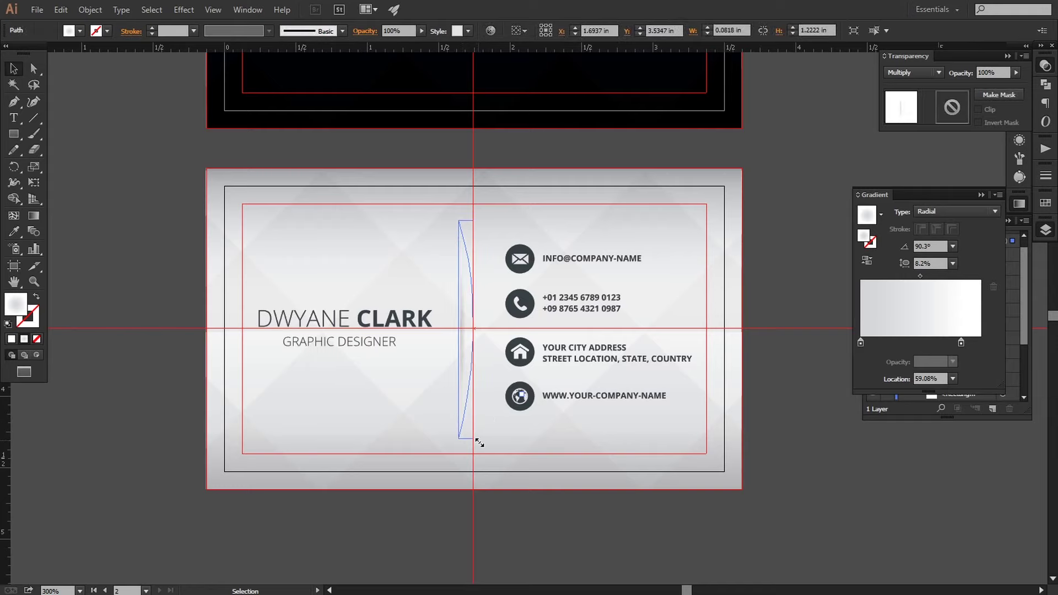
pyautogui.click(538, 512)
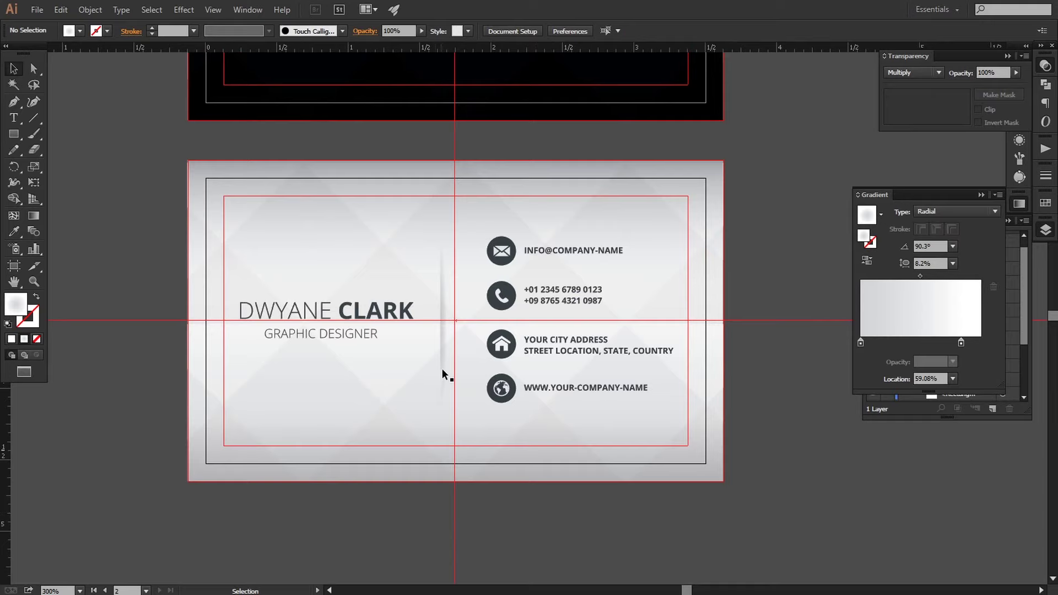
pyautogui.click(443, 370)
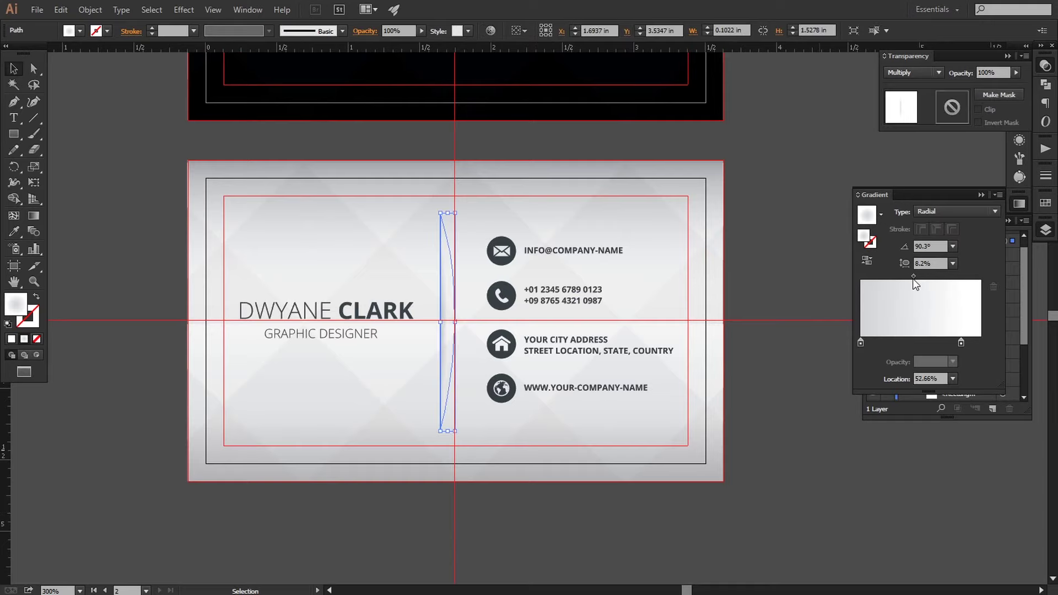
pyautogui.click(778, 455)
# Delete all guides and hide the rulers.
pyautogui.hotkey('ctrl', '-')
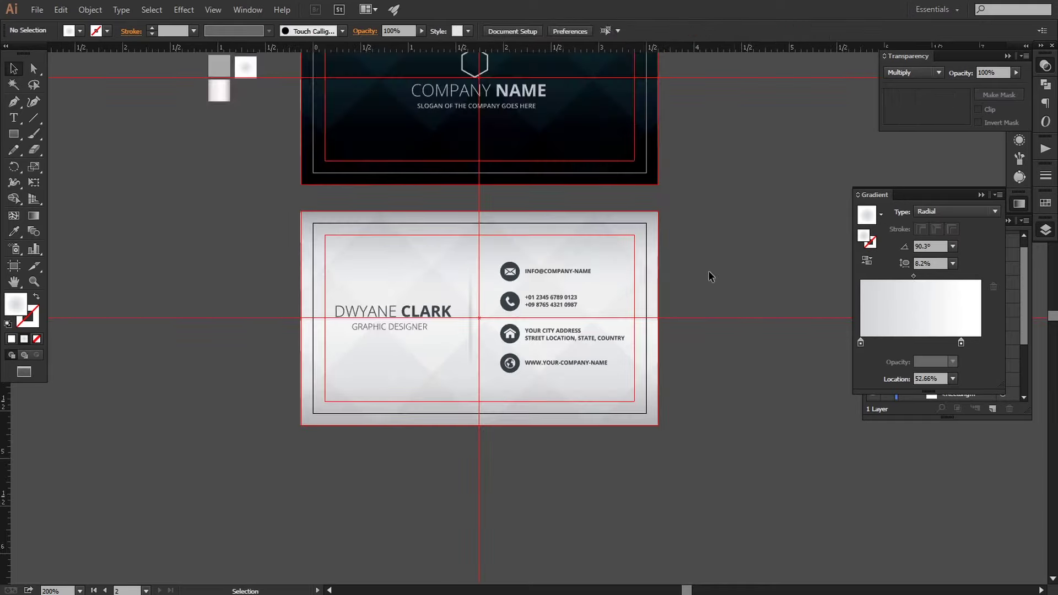
pyautogui.moveTo(711, 277)
pyautogui.mouseDown()
pyautogui.moveTo(525, 485)
pyautogui.moveTo(565, 499)
pyautogui.mouseUp()
pyautogui.press('Delete')
pyautogui.press('Delete')
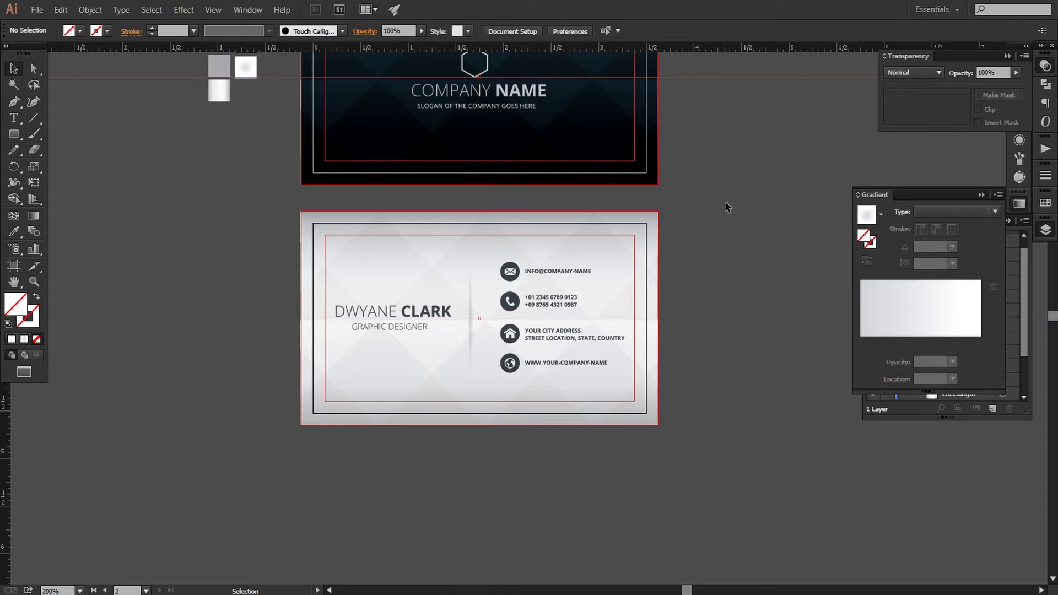
pyautogui.click(708, 77)
pyautogui.press('Delete')
pyautogui.hotkey('ctrl', '-')
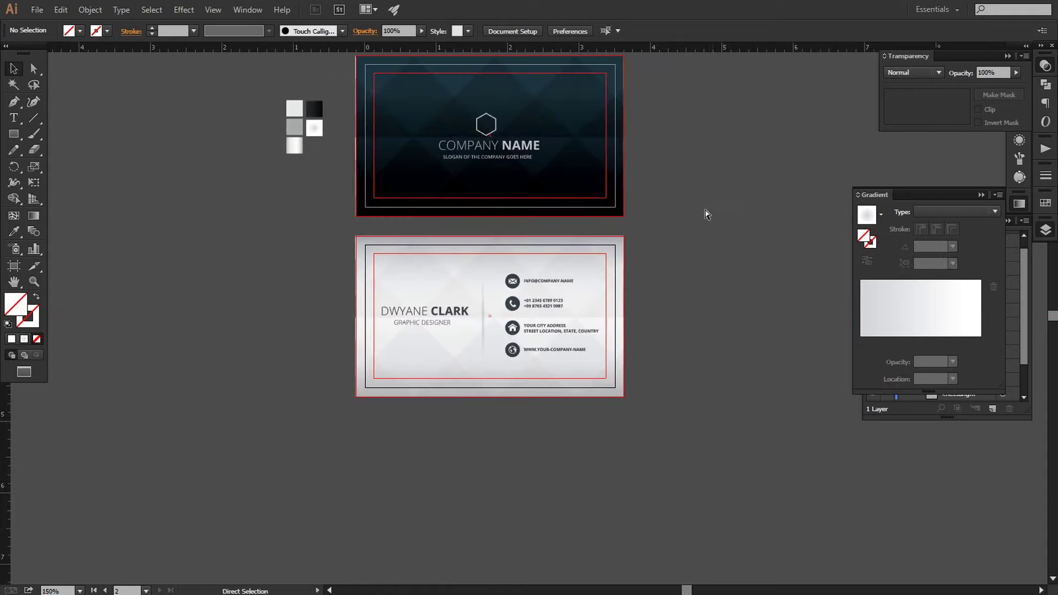
pyautogui.click(214, 9)
pyautogui.moveTo(233, 304)
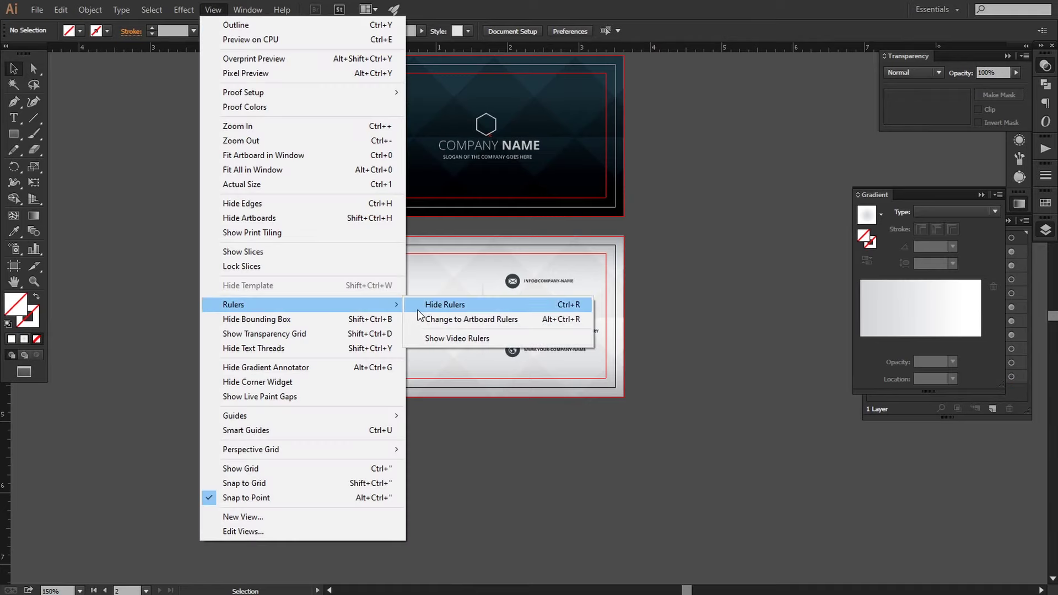
pyautogui.click(444, 304)
pyautogui.hotkey('ctrl', '+')
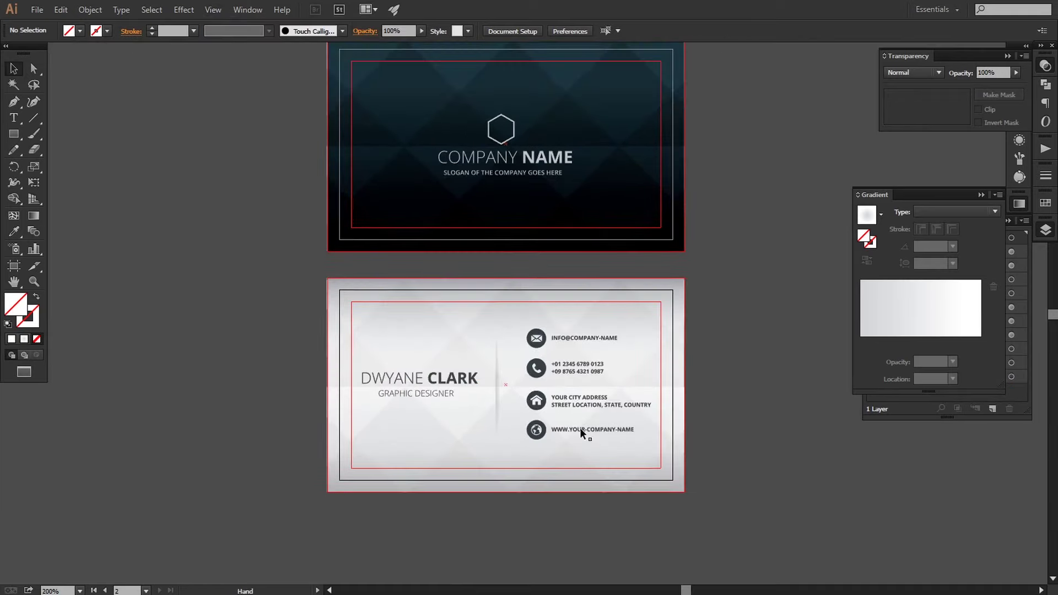
# Collapse the Gradient, Layers and Transparency panels and centre both finished cards in view.
pyautogui.click(498, 419)
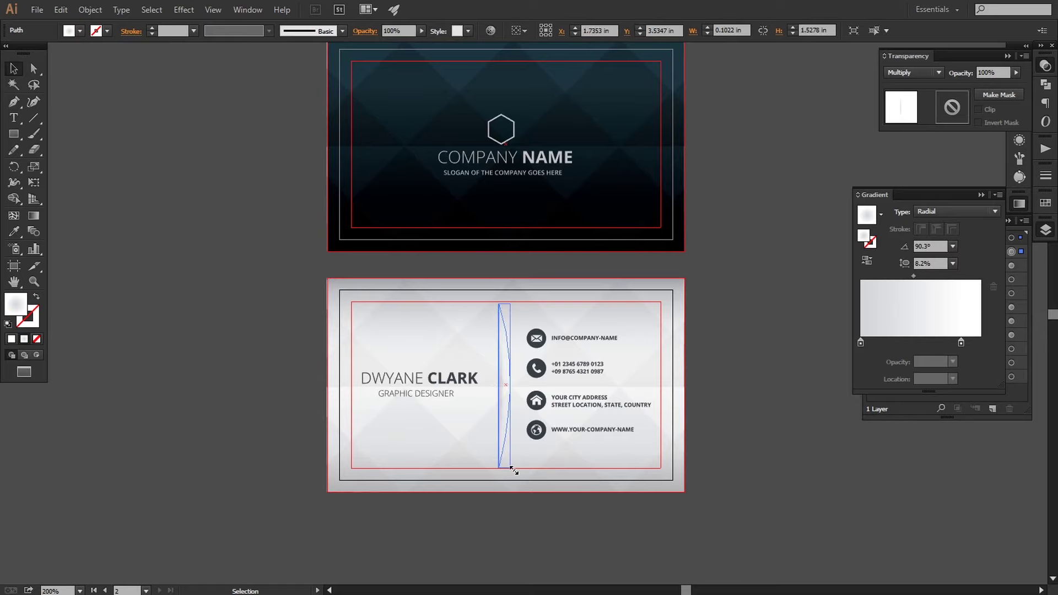
pyautogui.click(756, 467)
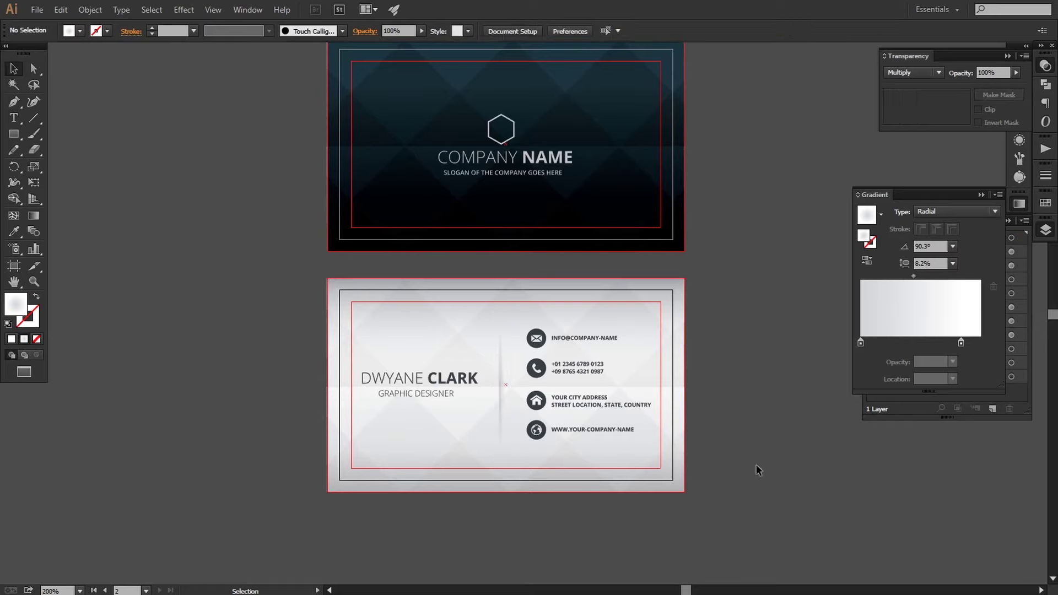
pyautogui.click(499, 408)
pyautogui.click(831, 405)
pyautogui.moveTo(730, 386); pyautogui.dragTo(720, 428)
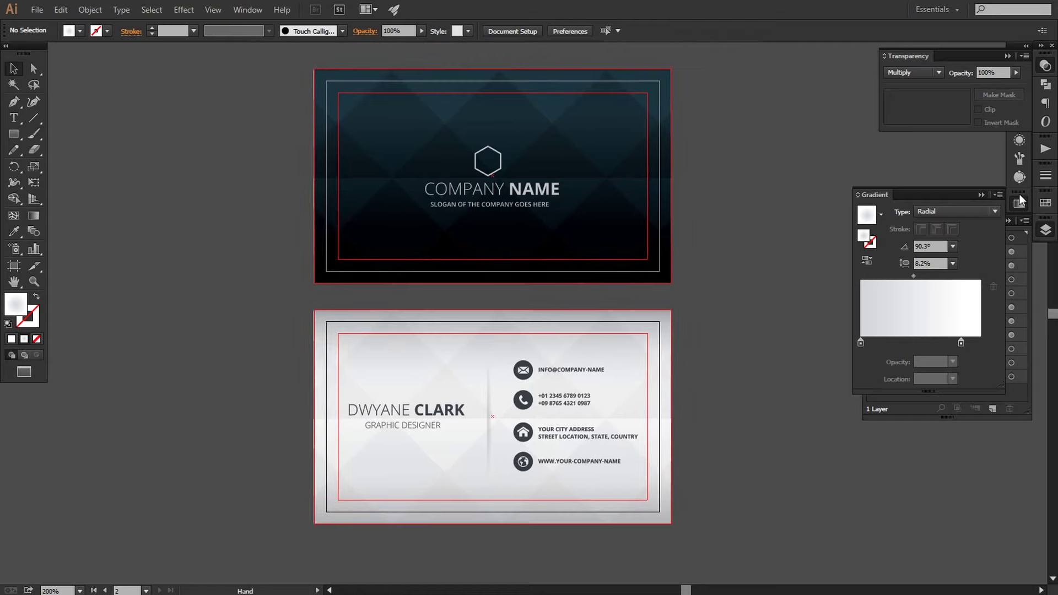
pyautogui.click(981, 194)
pyautogui.click(1009, 221)
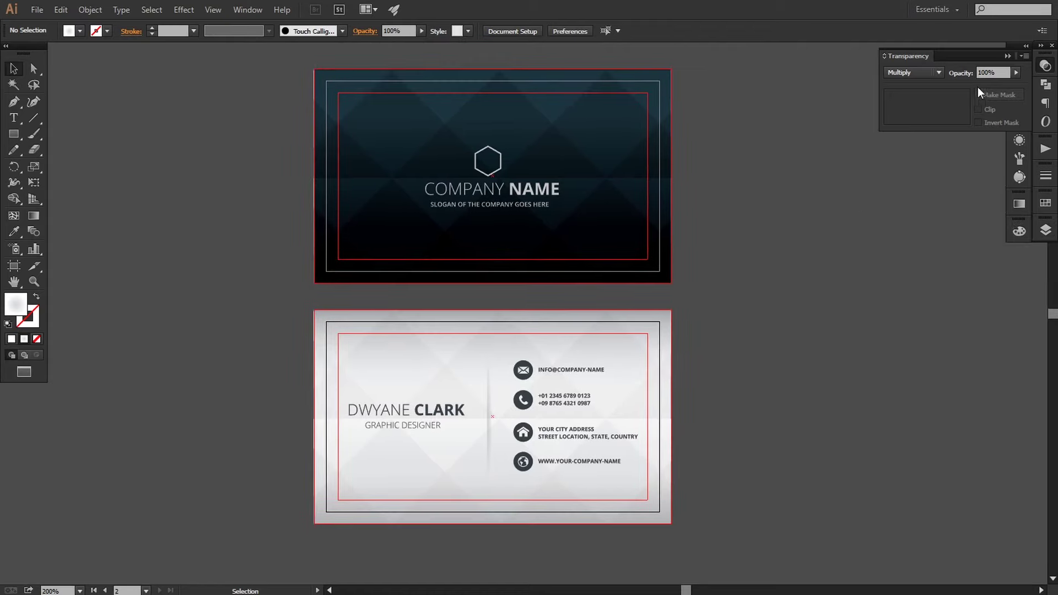
pyautogui.click(1008, 55)
pyautogui.moveTo(778, 322); pyautogui.dragTo(795, 326)
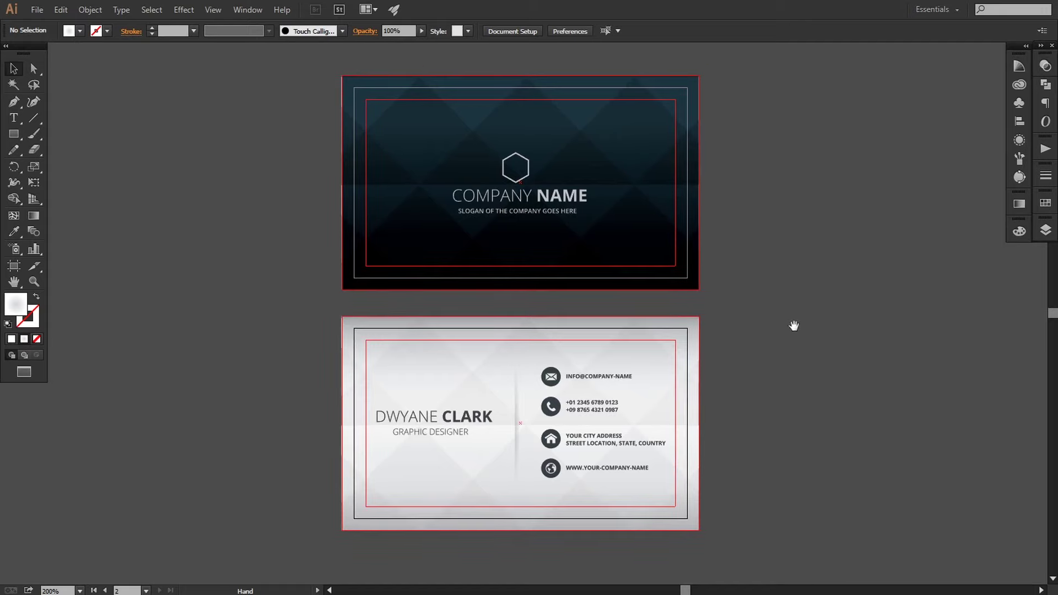